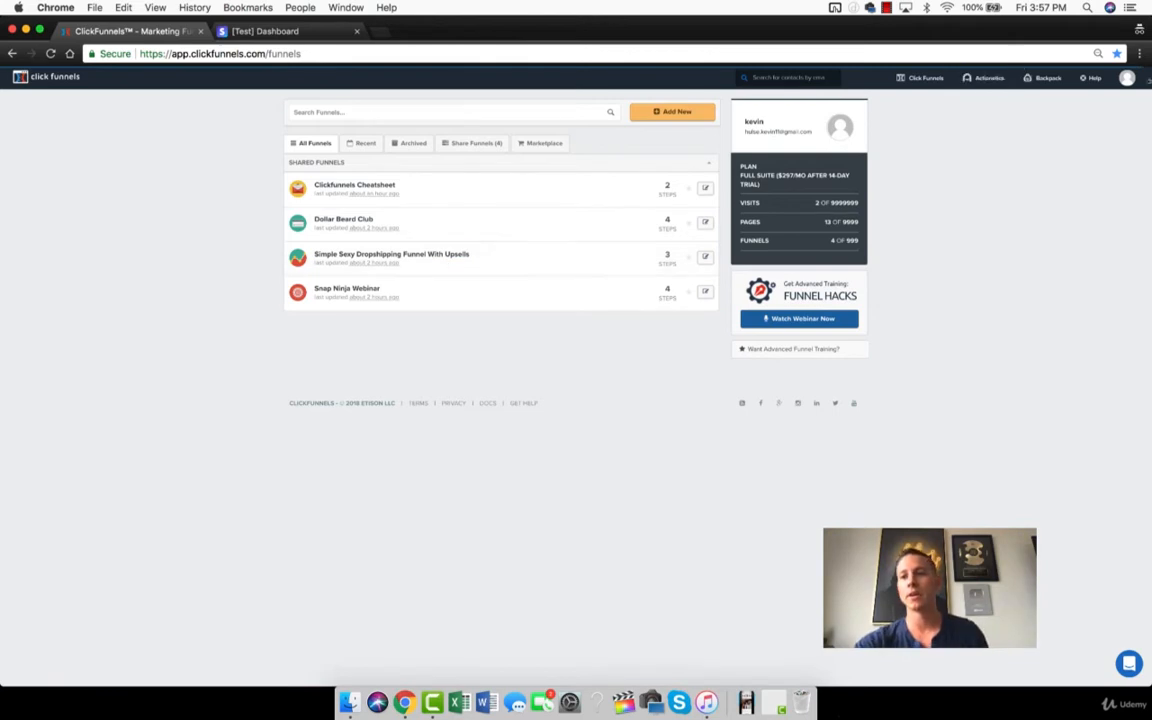
- Open the account's payment gateway settings, start adding a new gateway and choose Stripe from the available gateways
mouse_move(1128, 80)
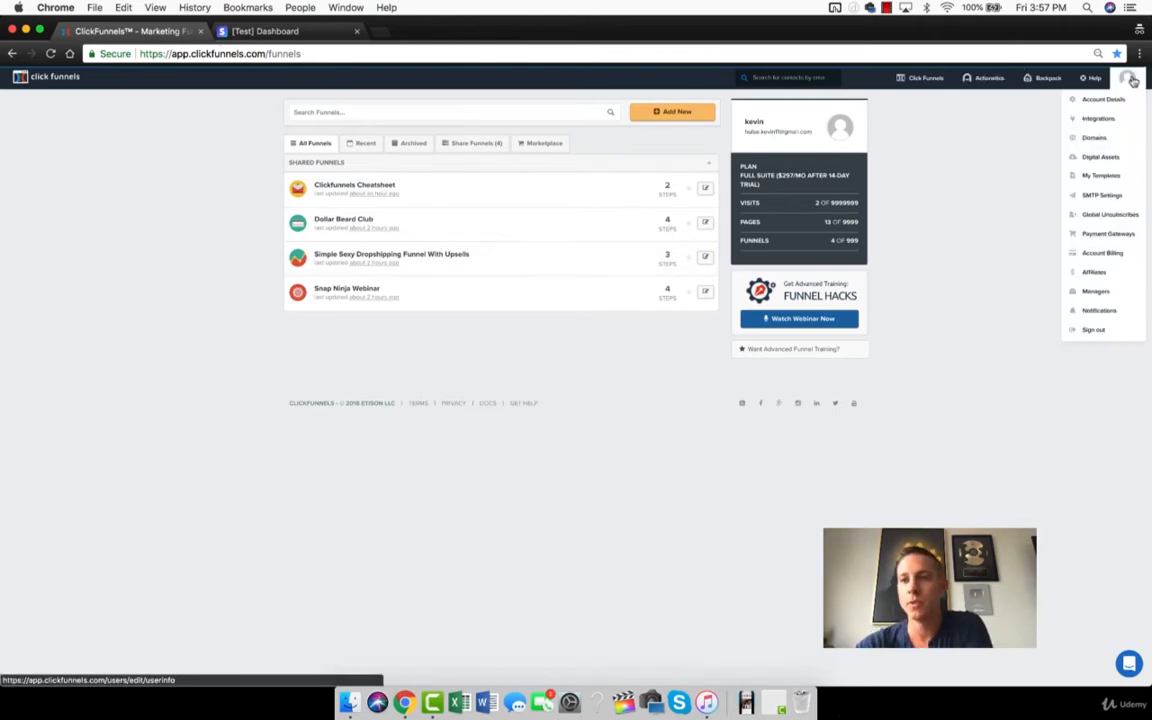
click(1107, 237)
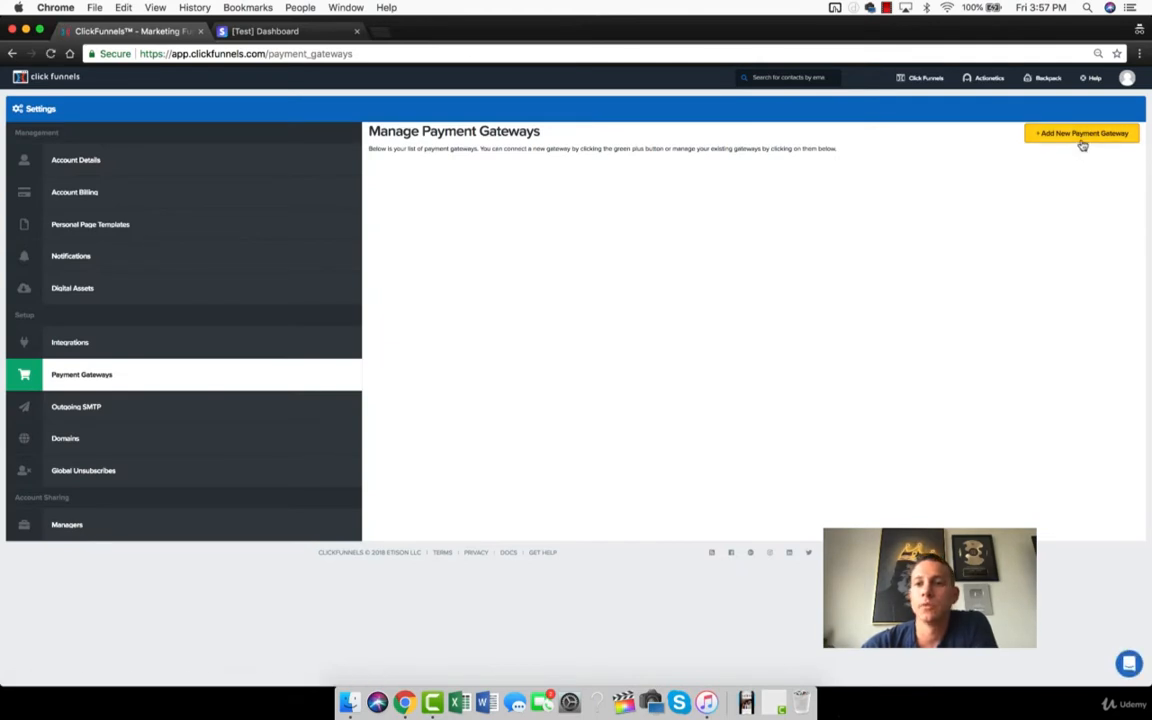
click(1080, 140)
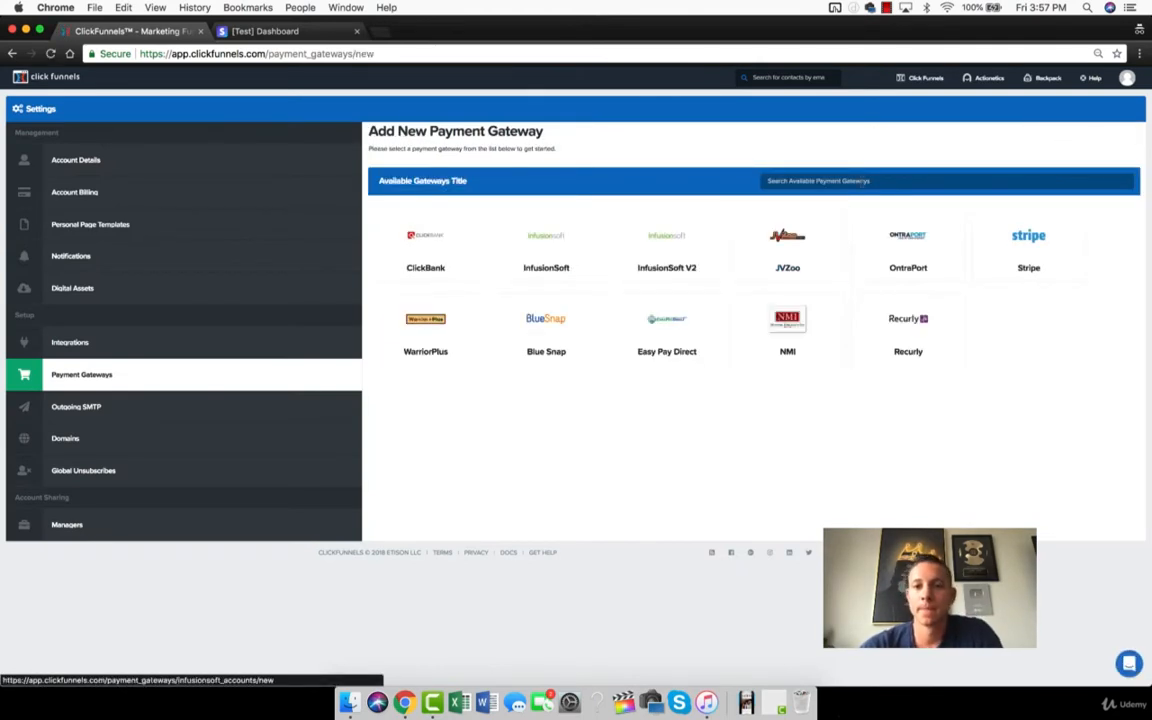
click(820, 181)
text(stripe)
click(443, 266)
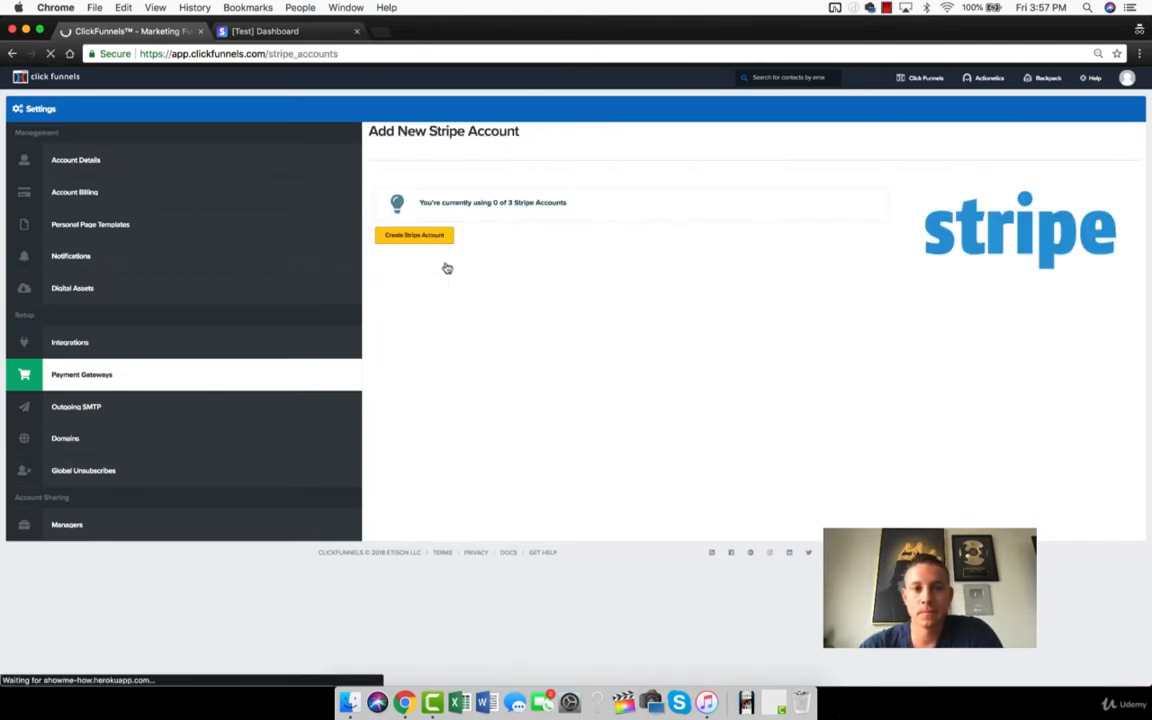
- Create a Stripe account entry named whatsup and connect it with Stripe
click(424, 237)
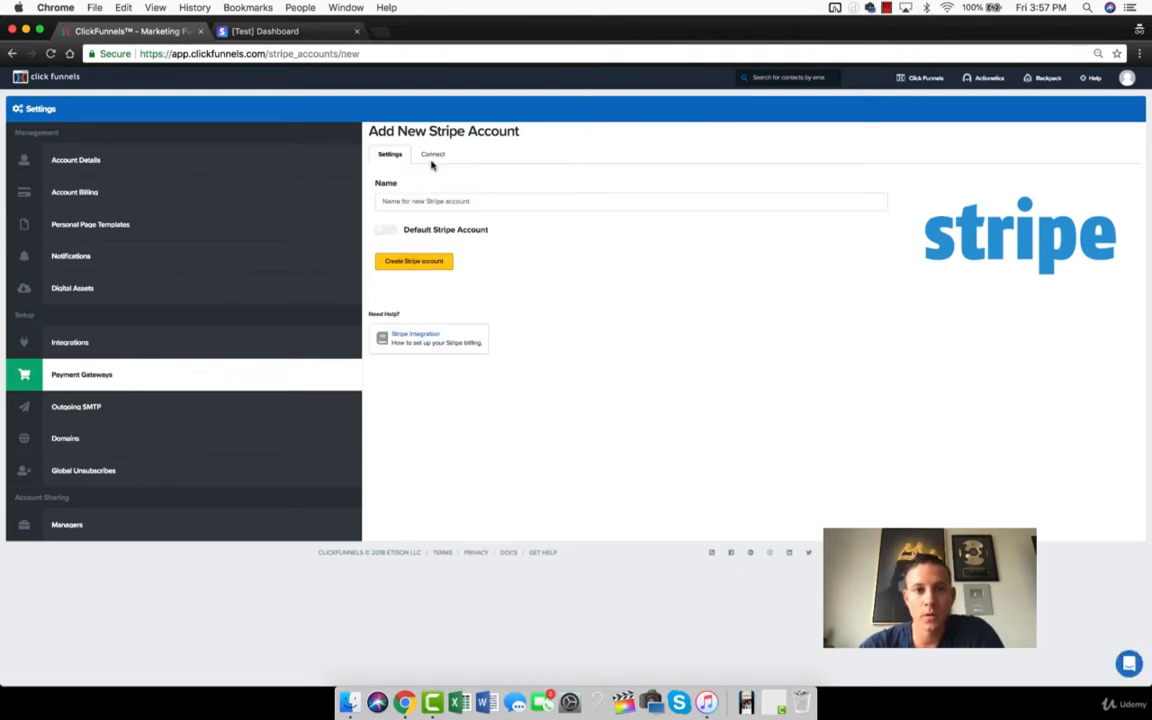
click(418, 197)
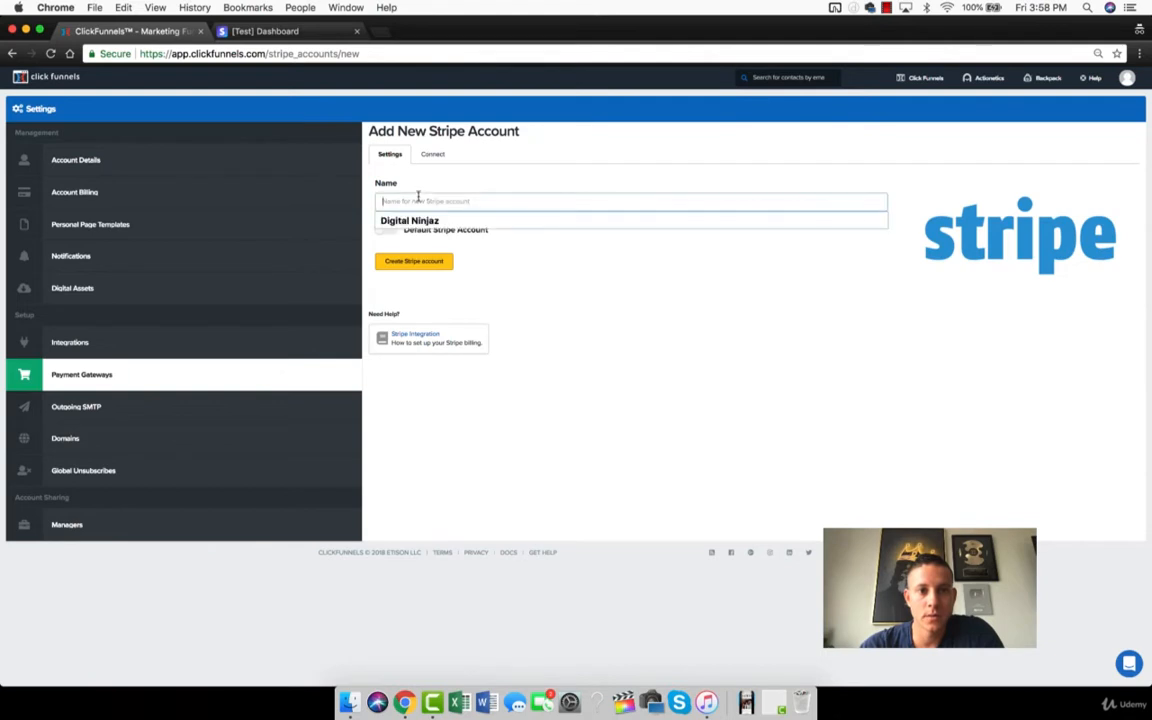
text(d)
key(BackSpace)
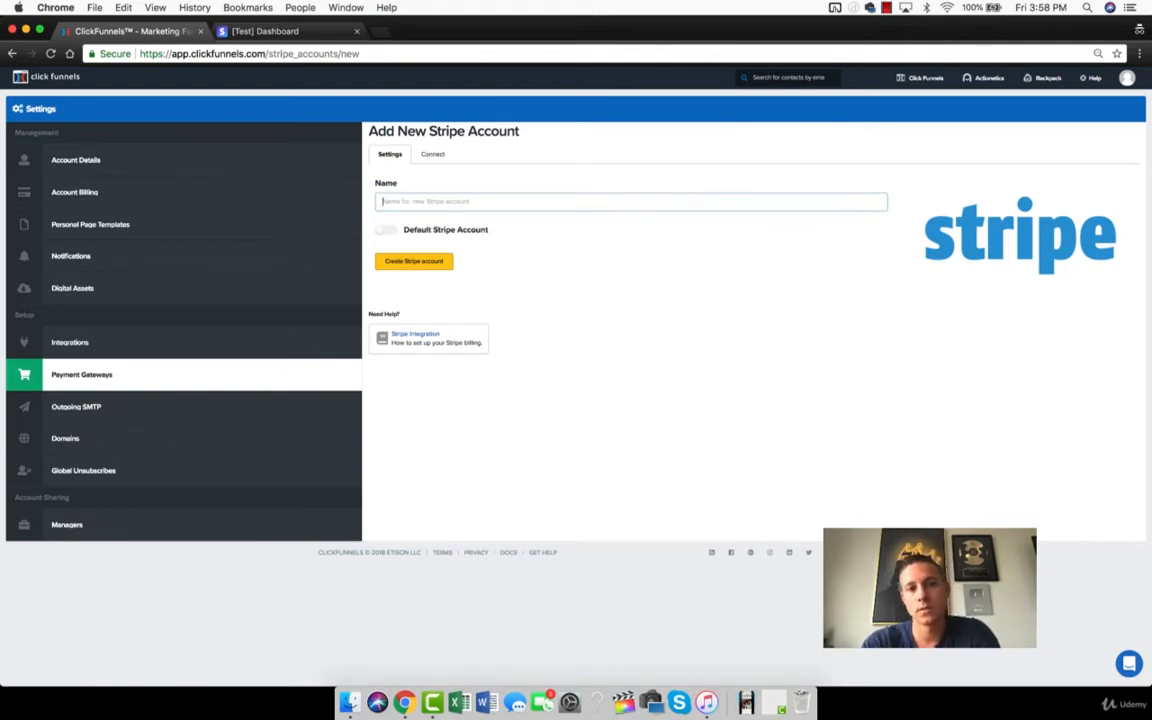
text(whatsup)
click(529, 286)
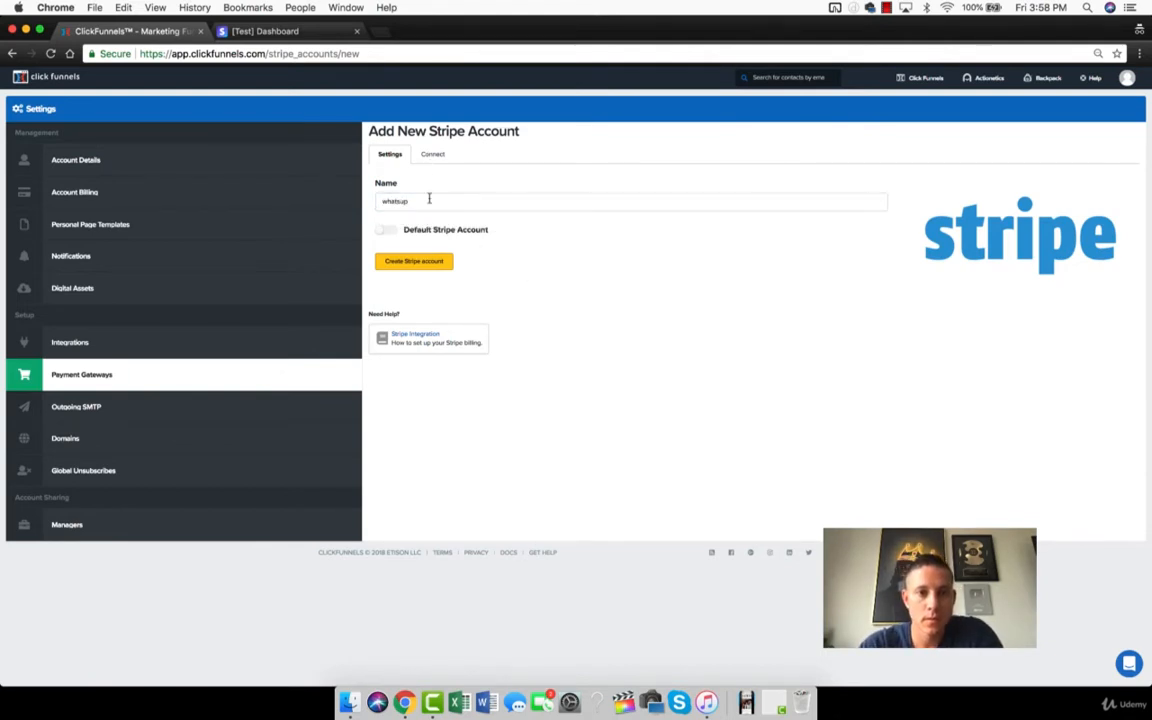
click(412, 261)
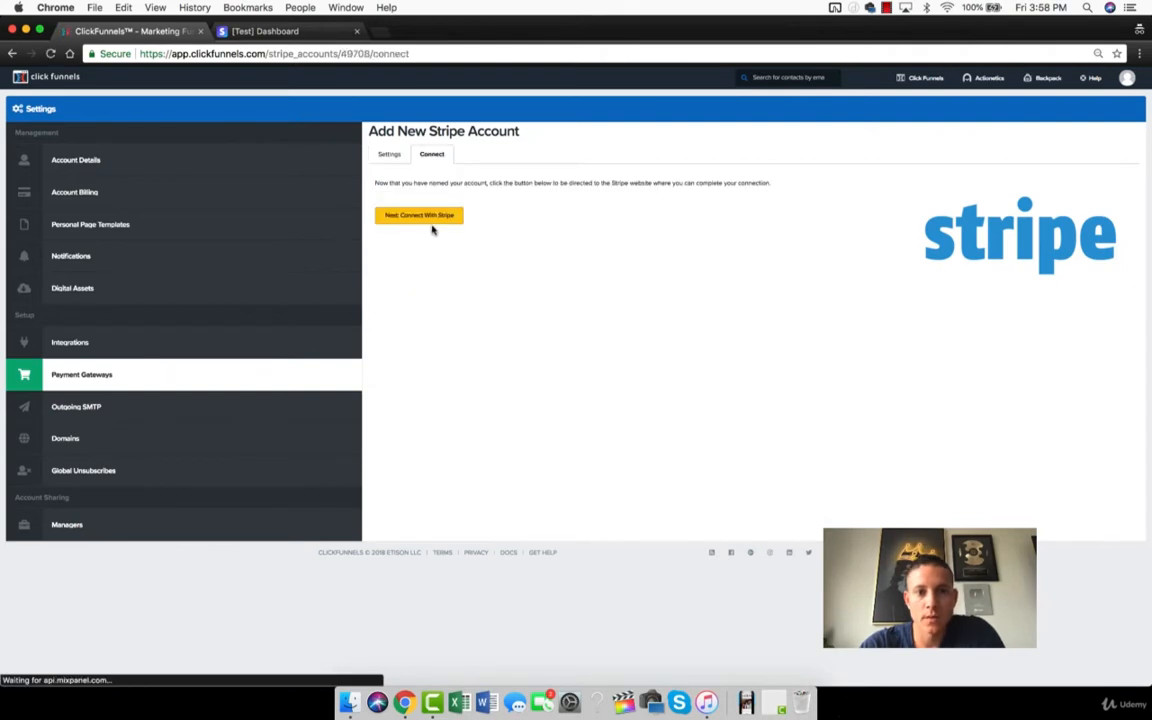
click(442, 216)
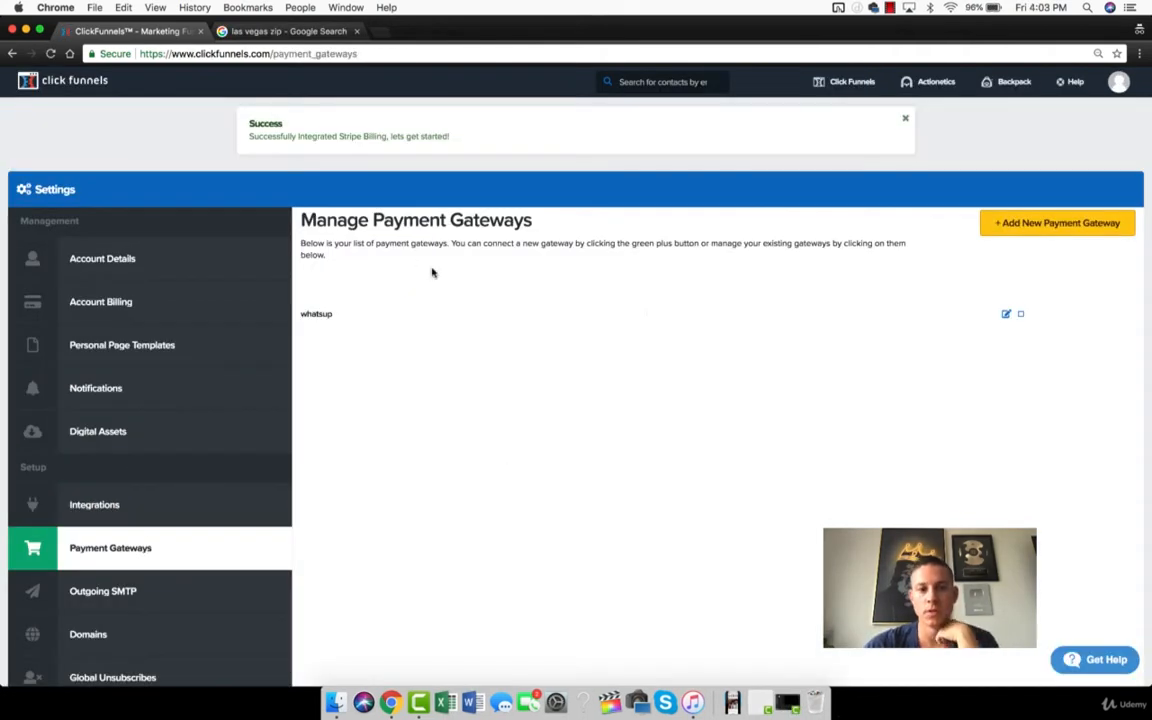
- Close the Google search page and open the Stripe website alongside ClickFunnels
drag(925, 50, 1115, 52)
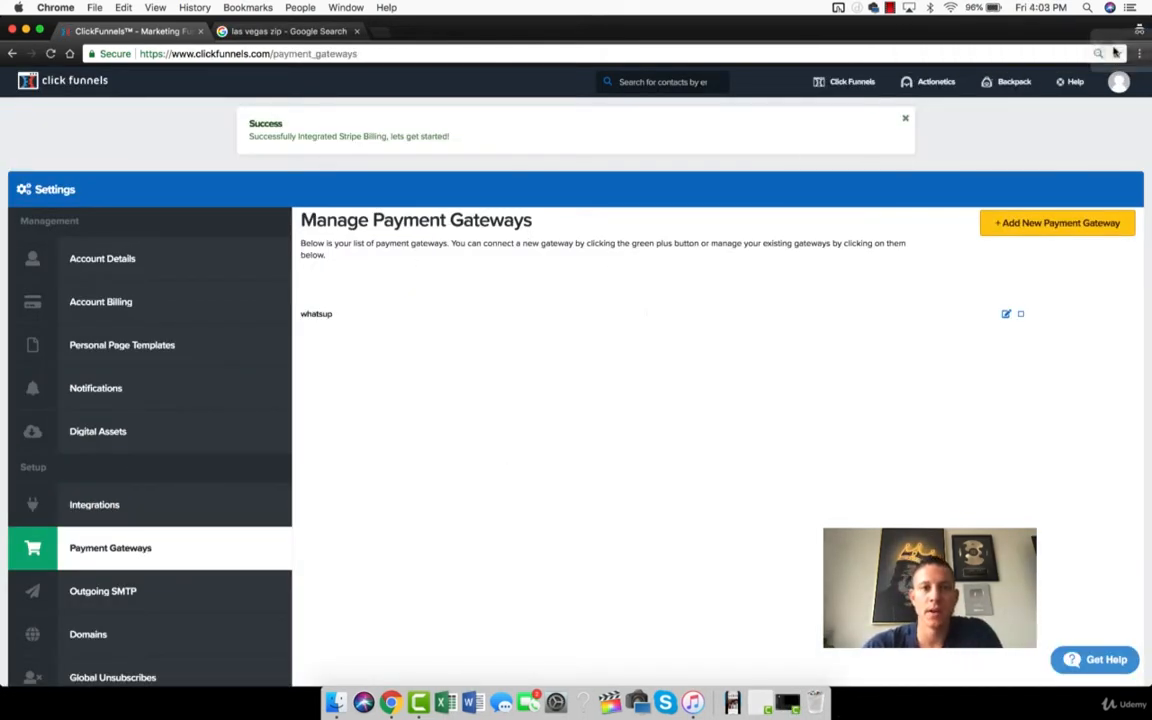
click(225, 31)
key(super+w)
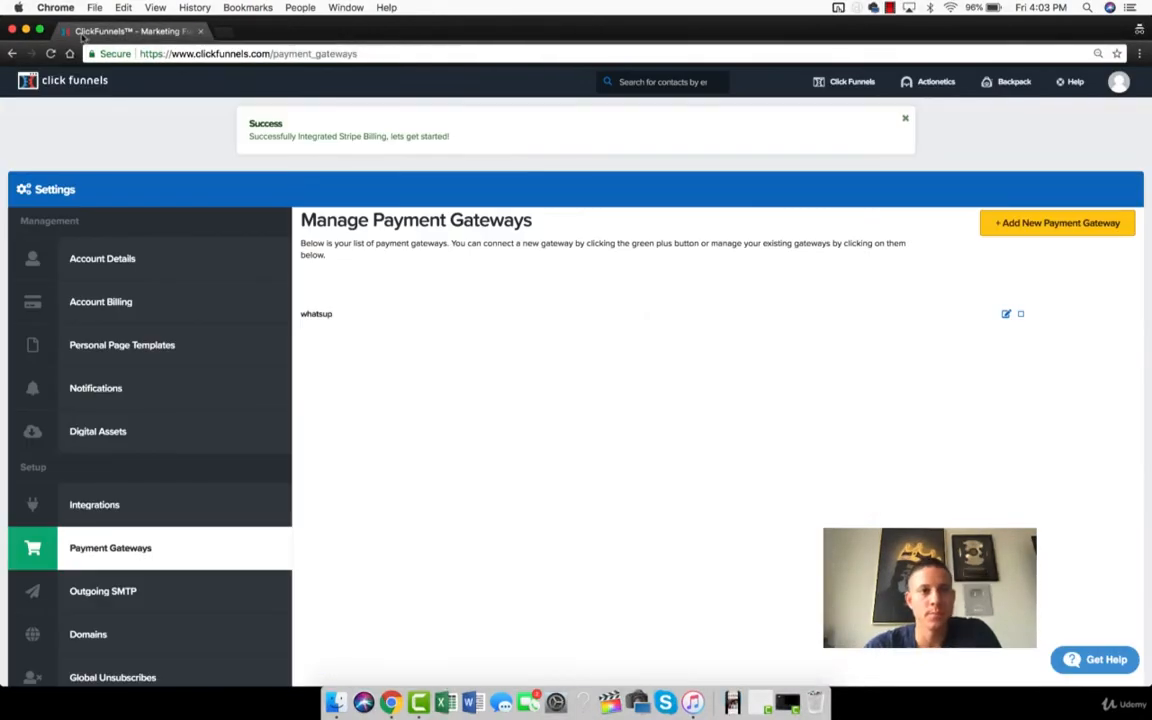
click(222, 32)
text(stripe)
key(Return)
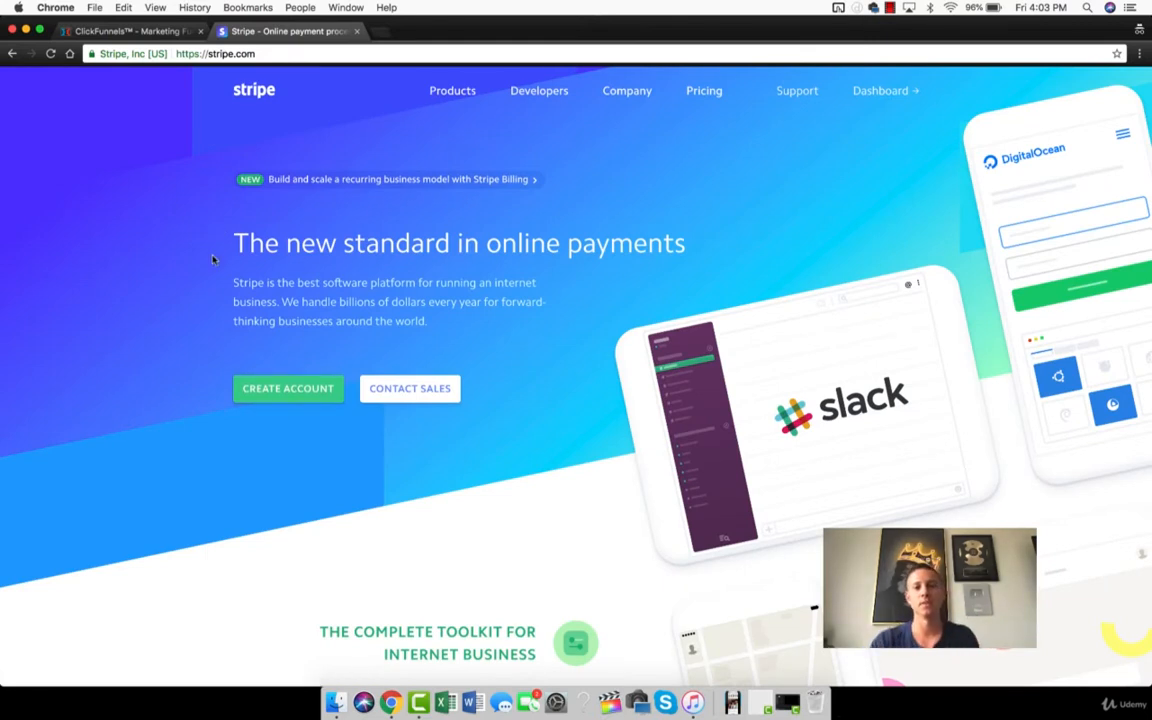
- Return to ClickFunnels and open the Simple Sexy Dropshipping Funnel With Upsells from the list of funnels
click(147, 31)
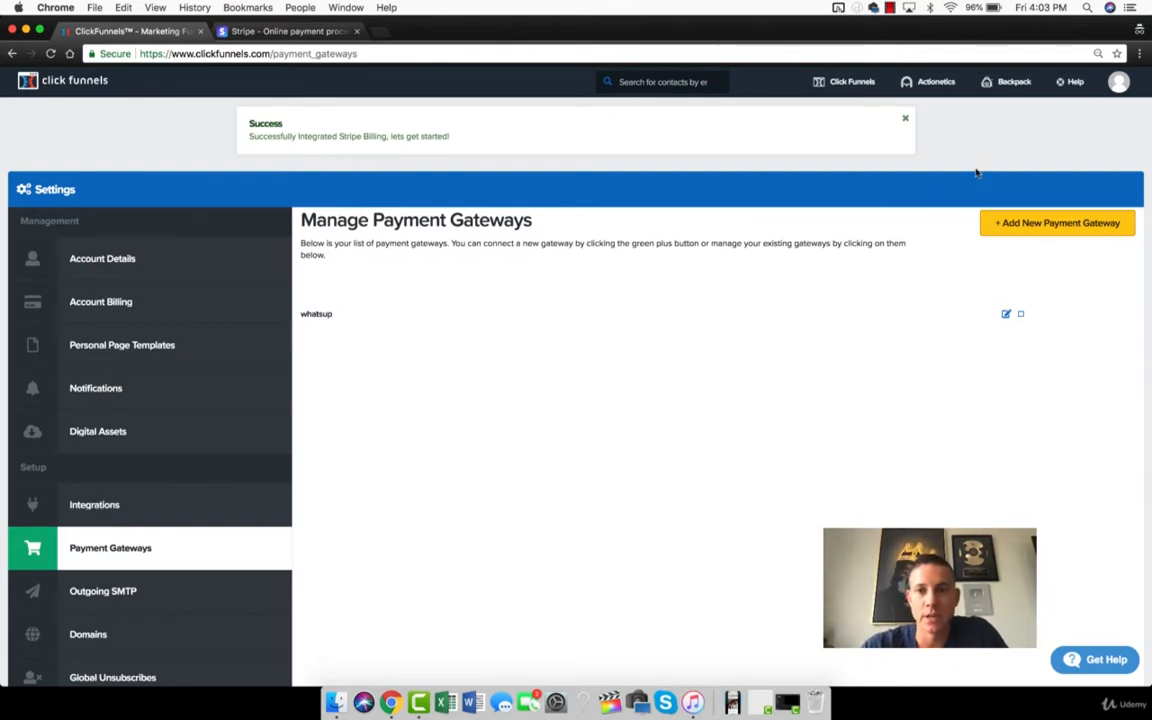
mouse_move(848, 84)
click(848, 110)
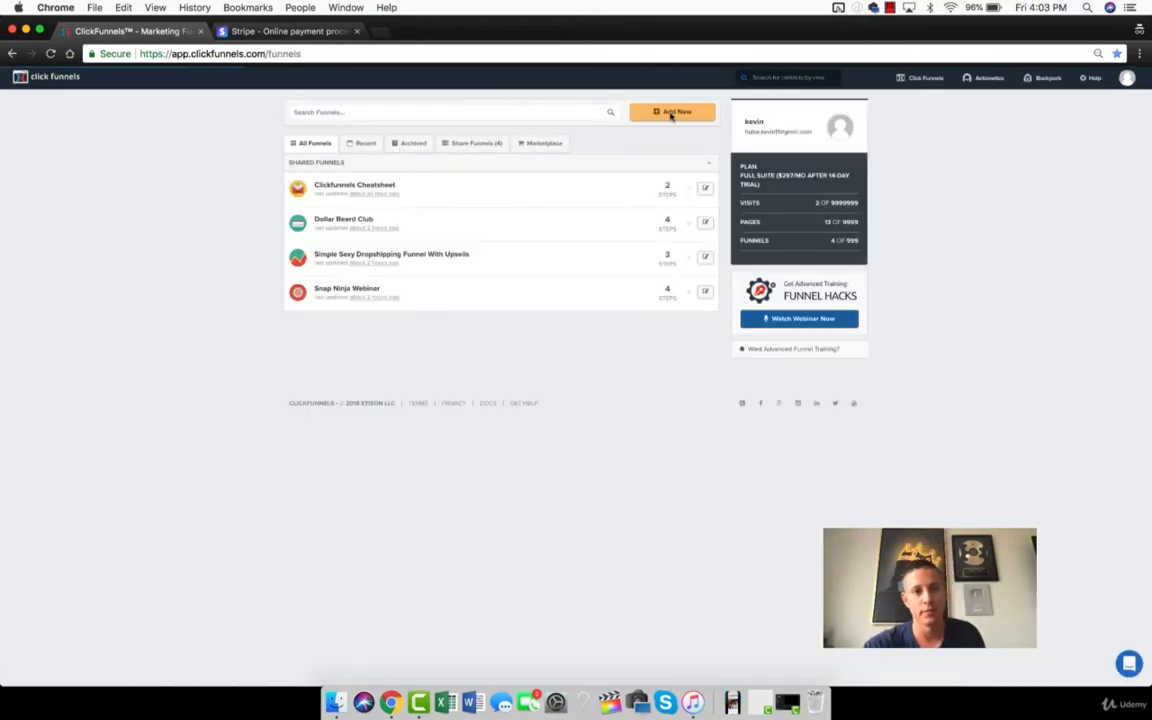
click(434, 257)
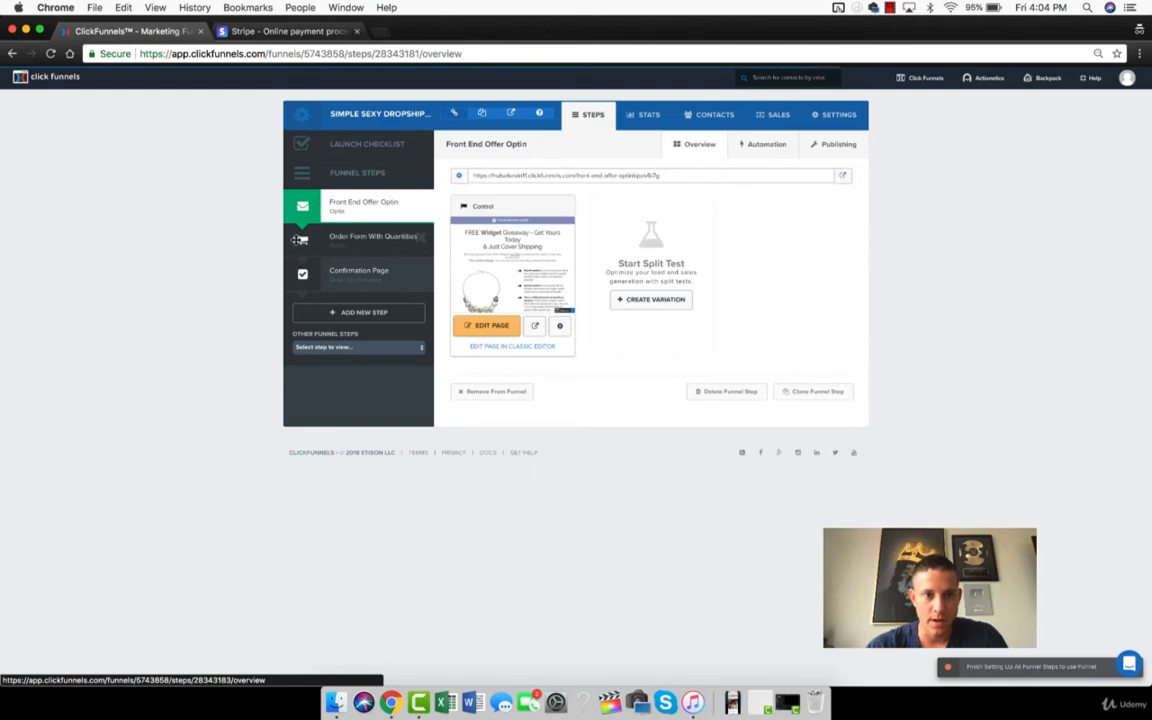
- Start a new product for the funnel's Order Form With Quantities step
click(337, 240)
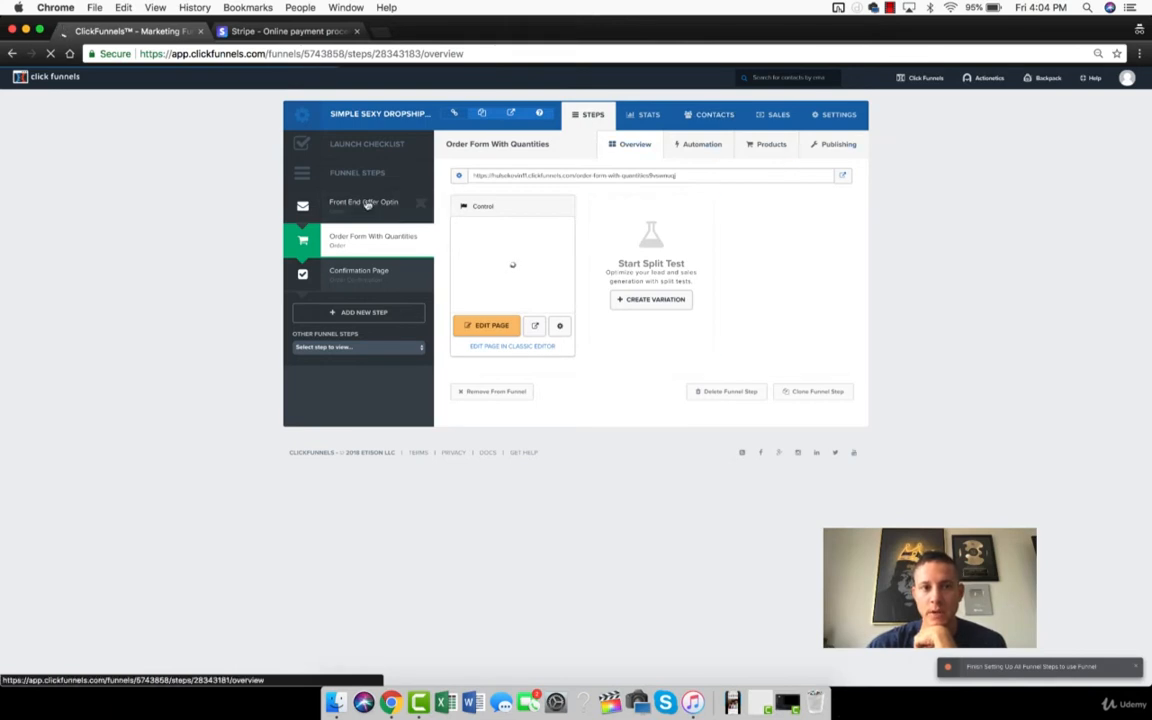
click(367, 204)
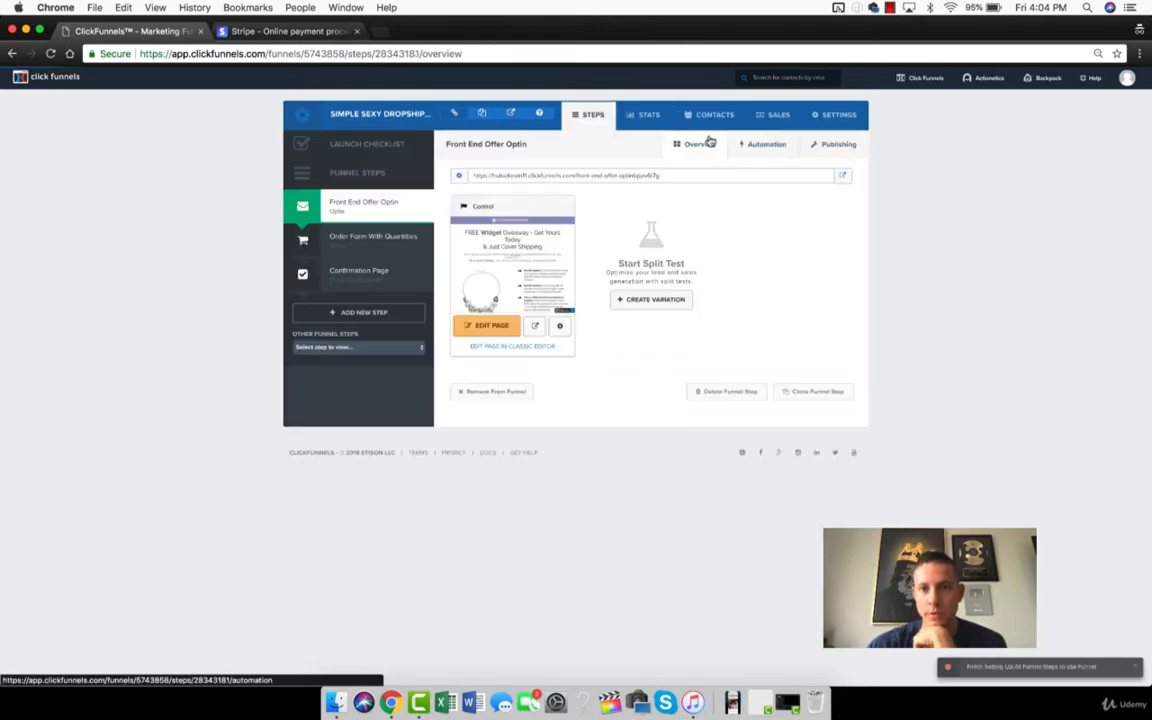
click(343, 235)
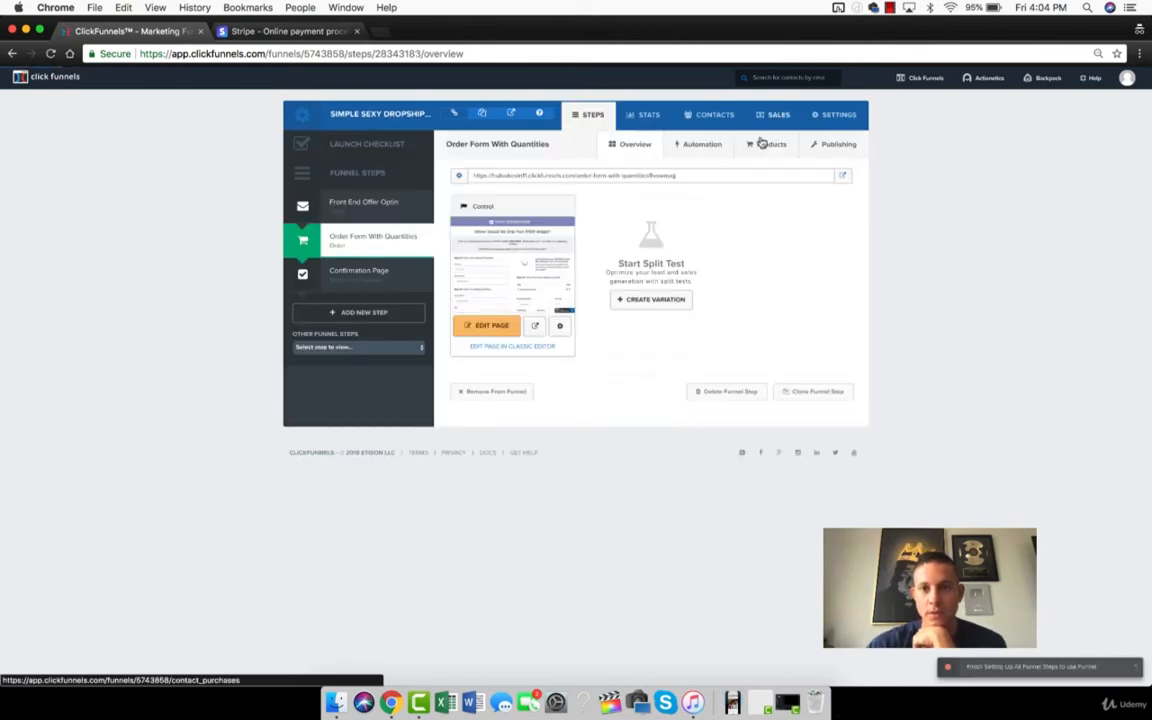
click(764, 145)
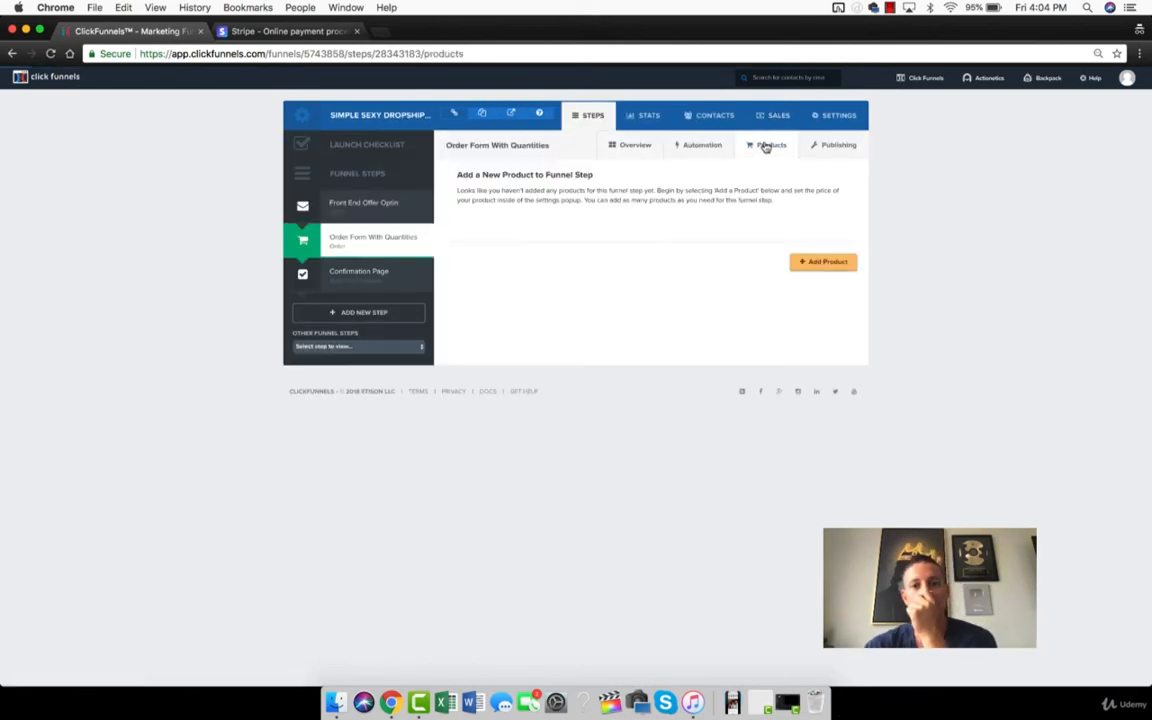
click(831, 263)
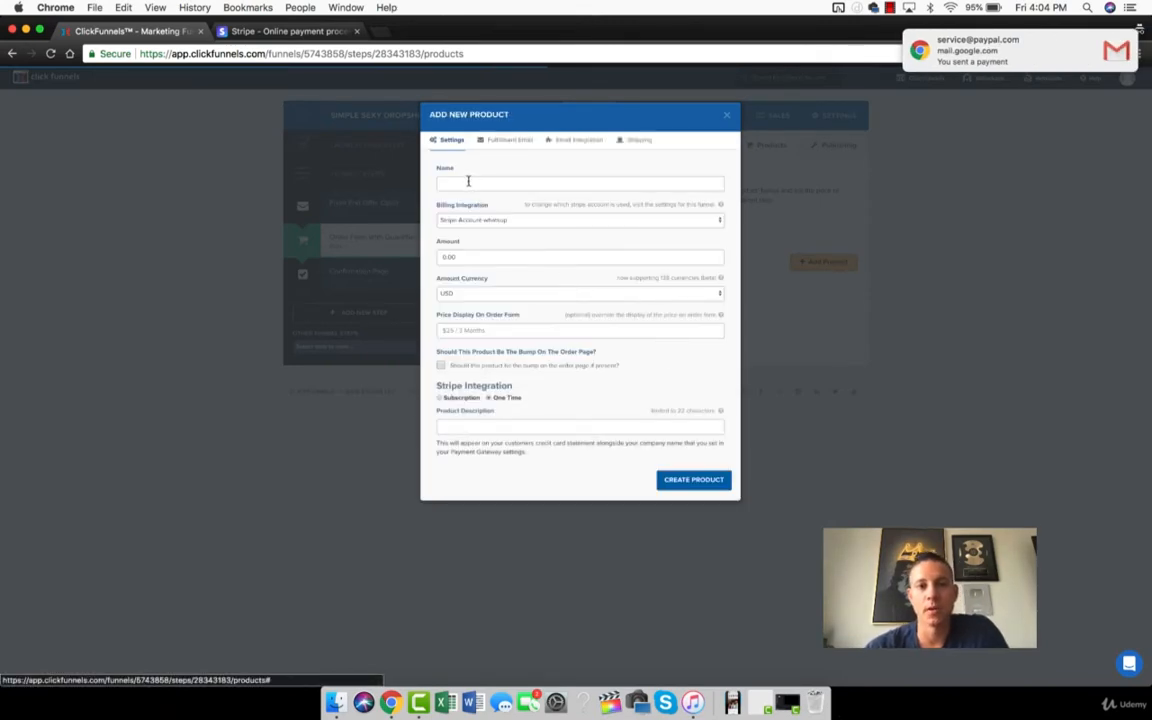
- Name the new product test, use the Stripe Account-whatsup billing integration and set the amount to 97.00
click(466, 181)
click(466, 183)
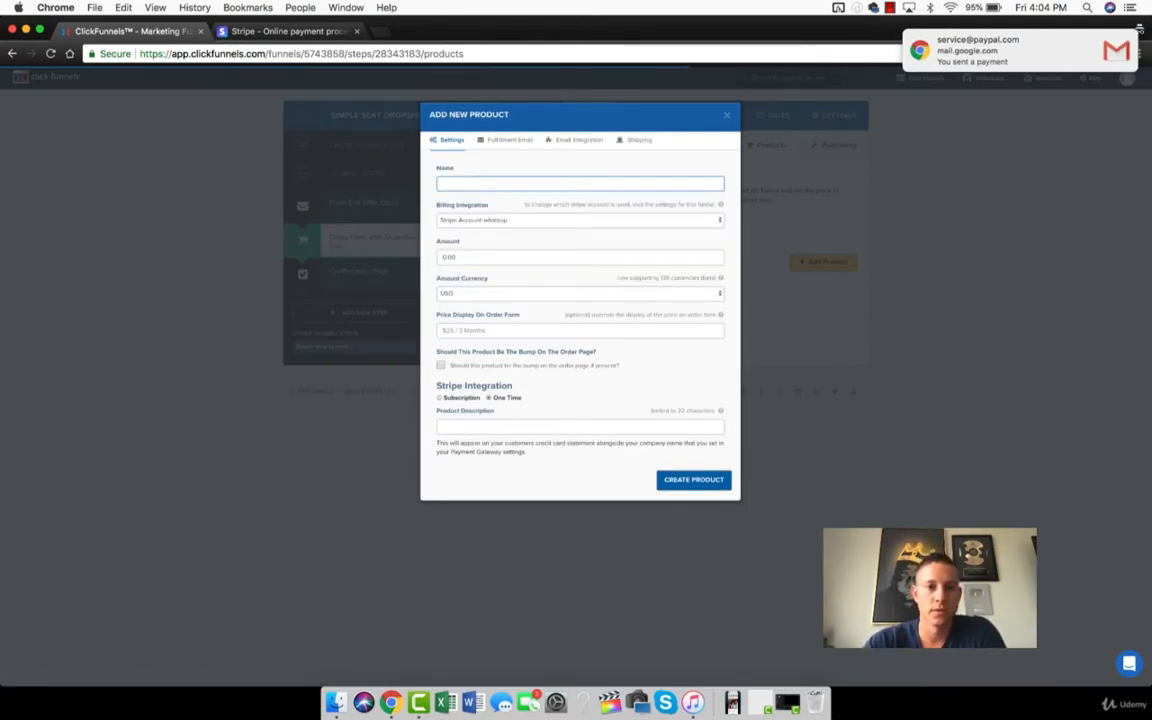
text(test)
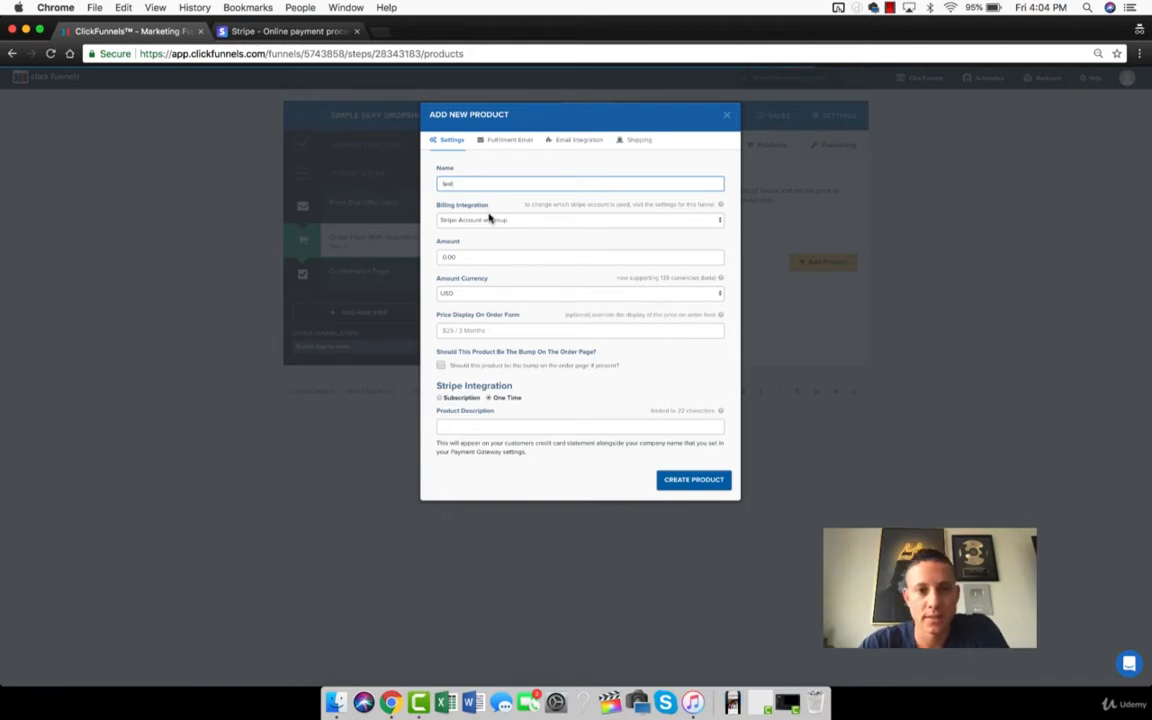
click(457, 223)
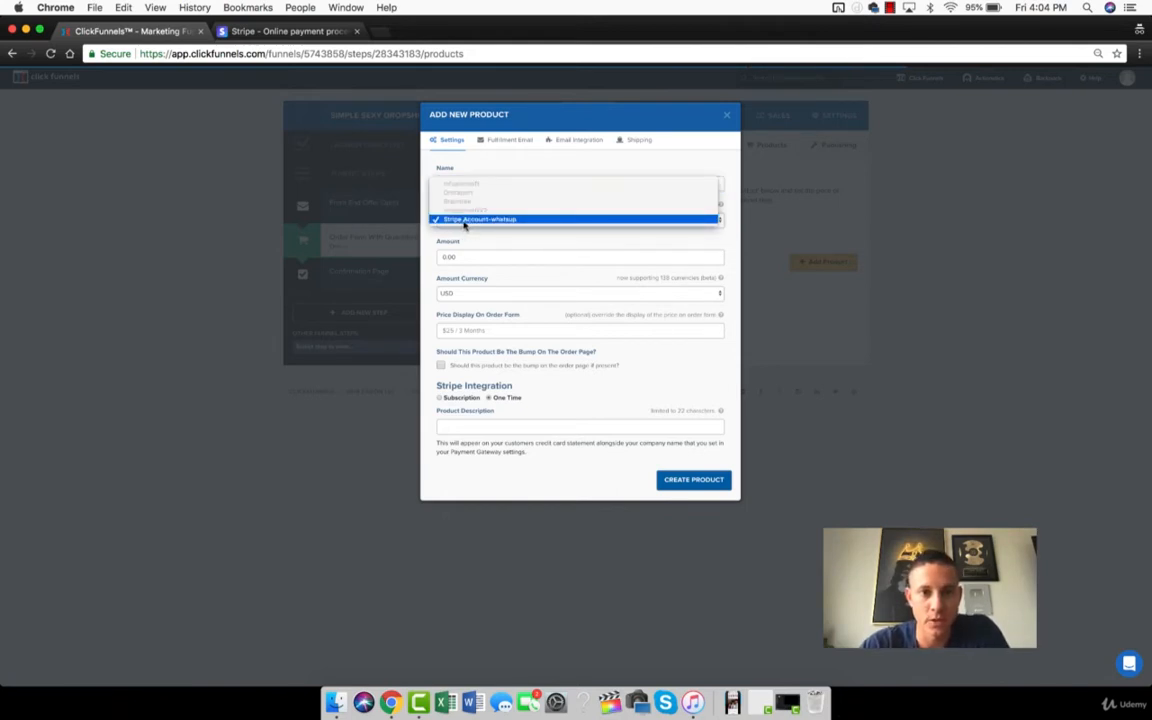
click(466, 220)
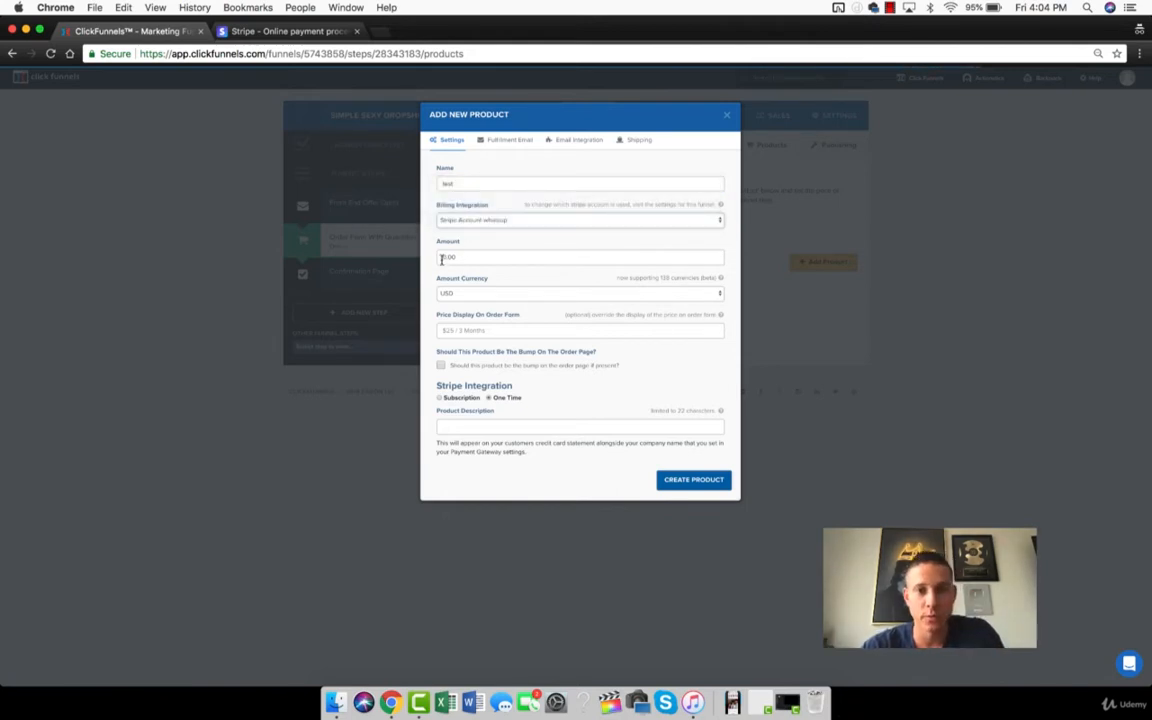
click(445, 257)
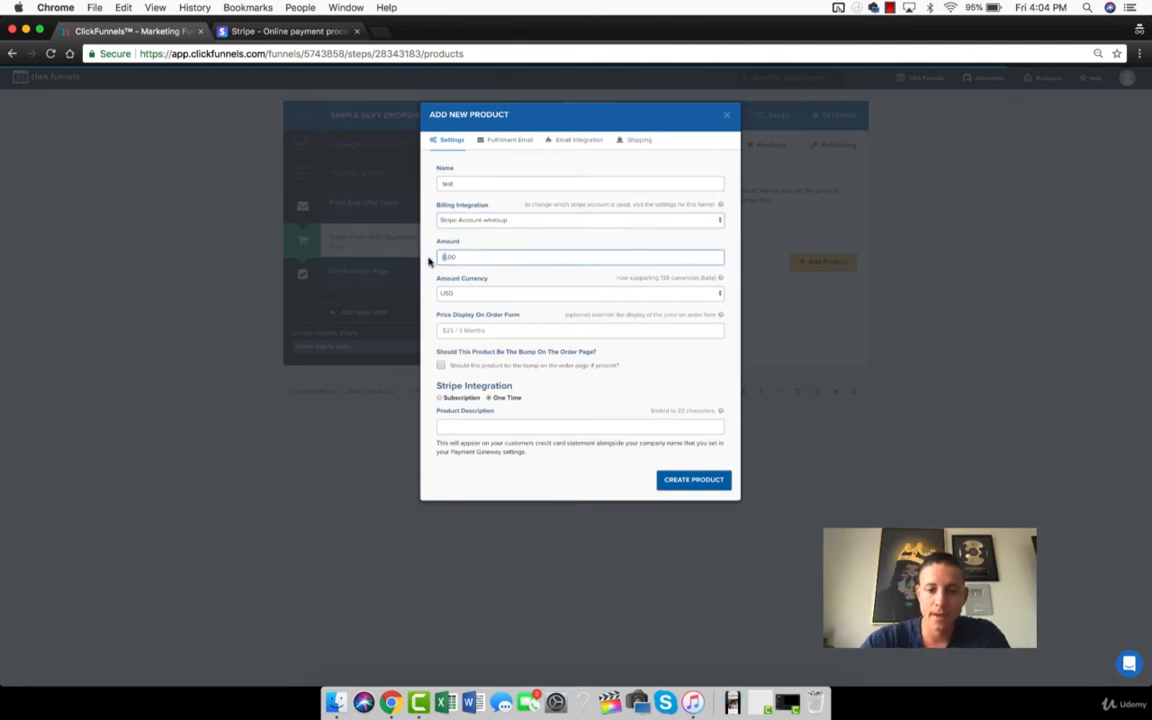
click(544, 362)
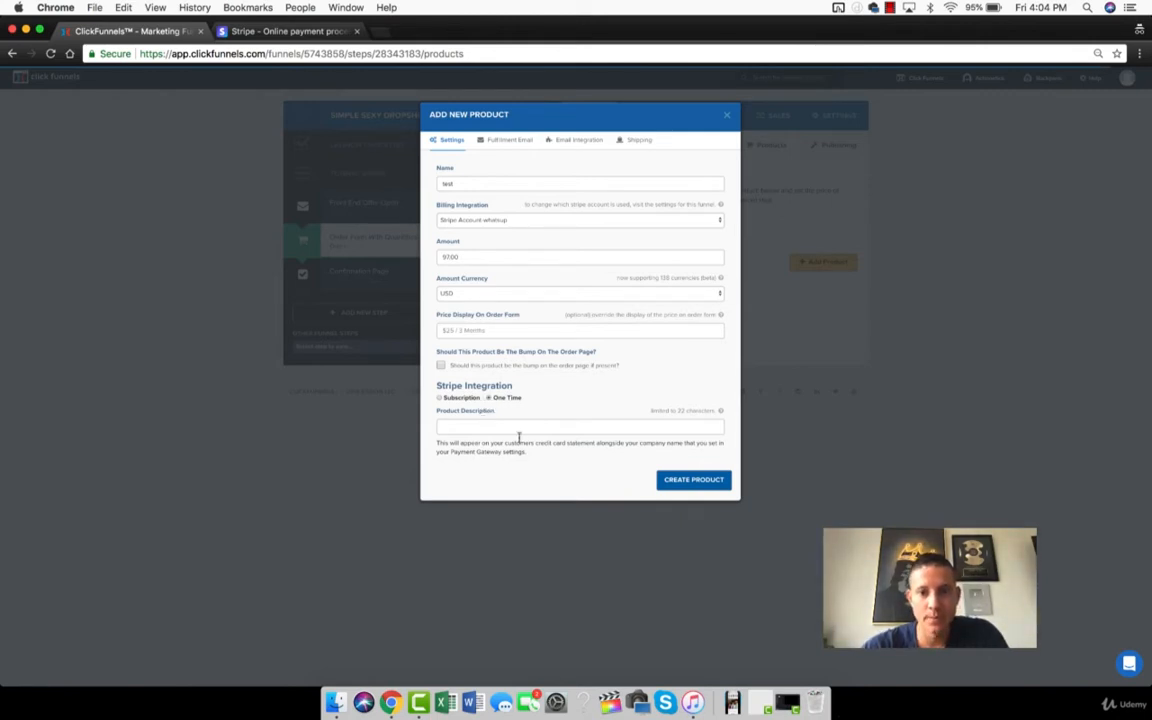
- Enter Widget as the product description for the customer's card statement and create the product
click(484, 427)
drag(475, 442, 642, 454)
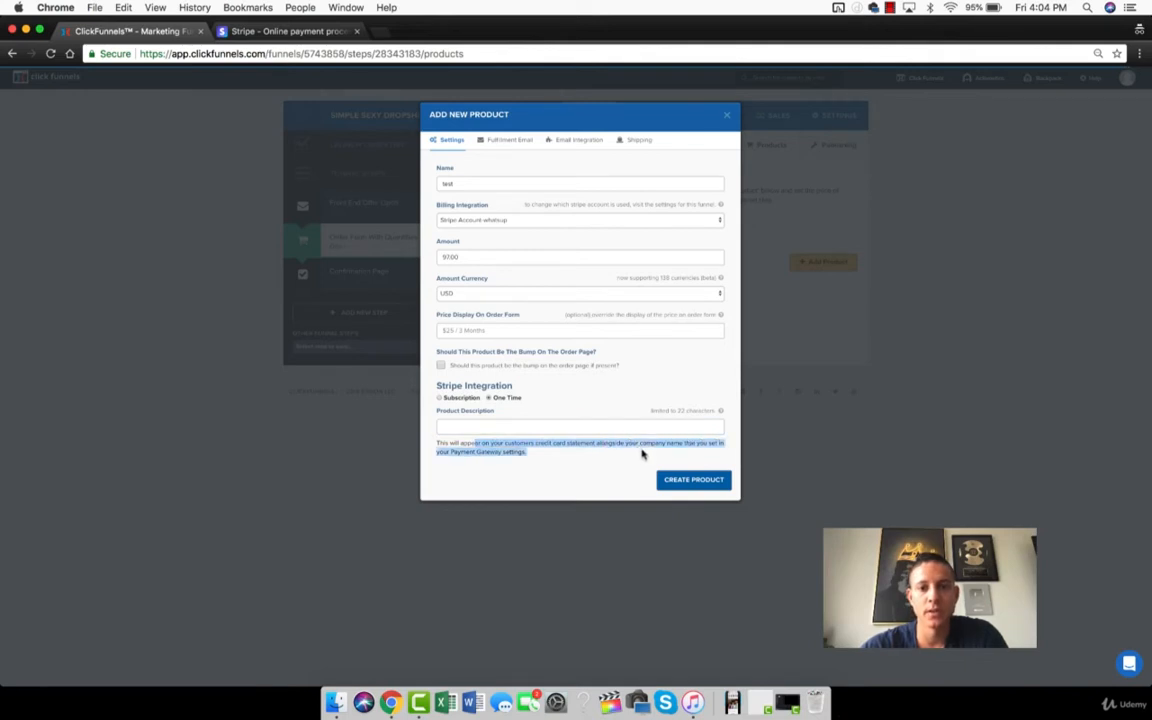
click(534, 461)
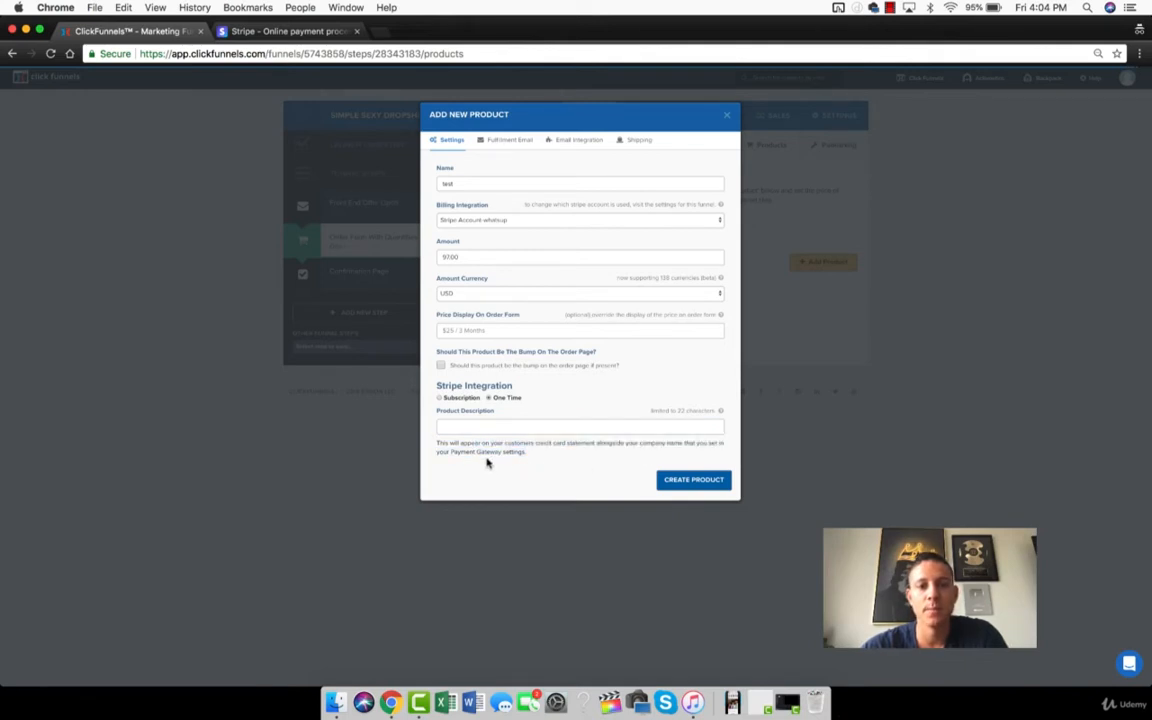
click(468, 428)
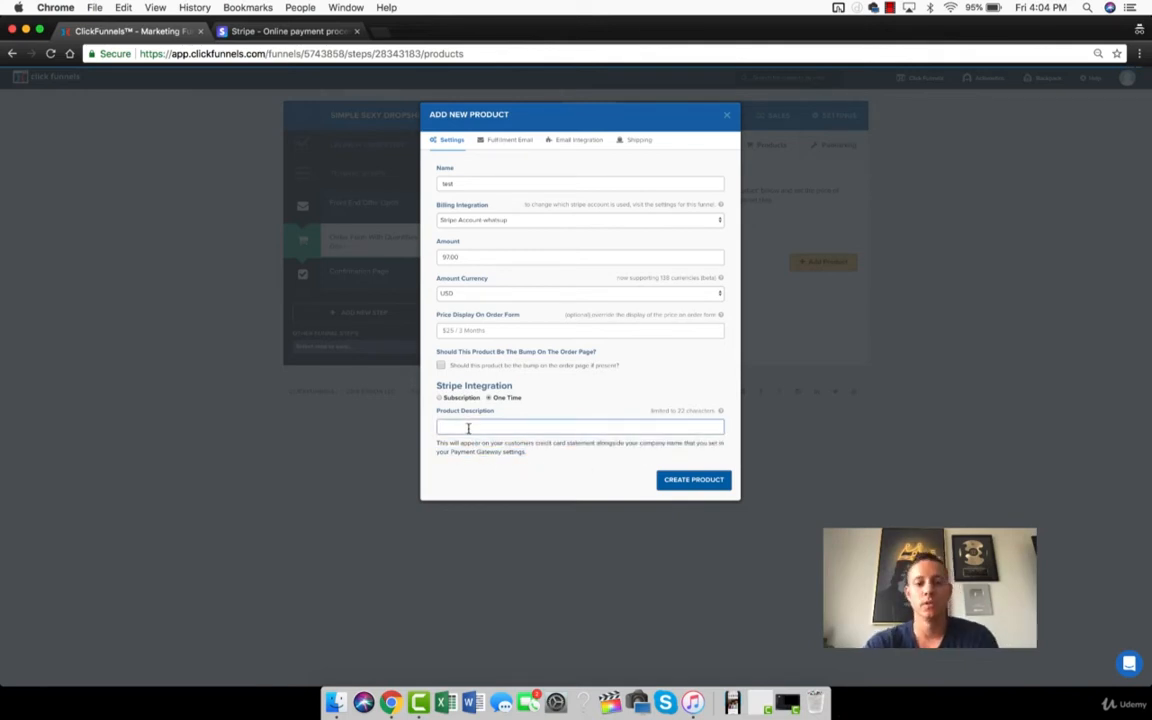
text(Widget)
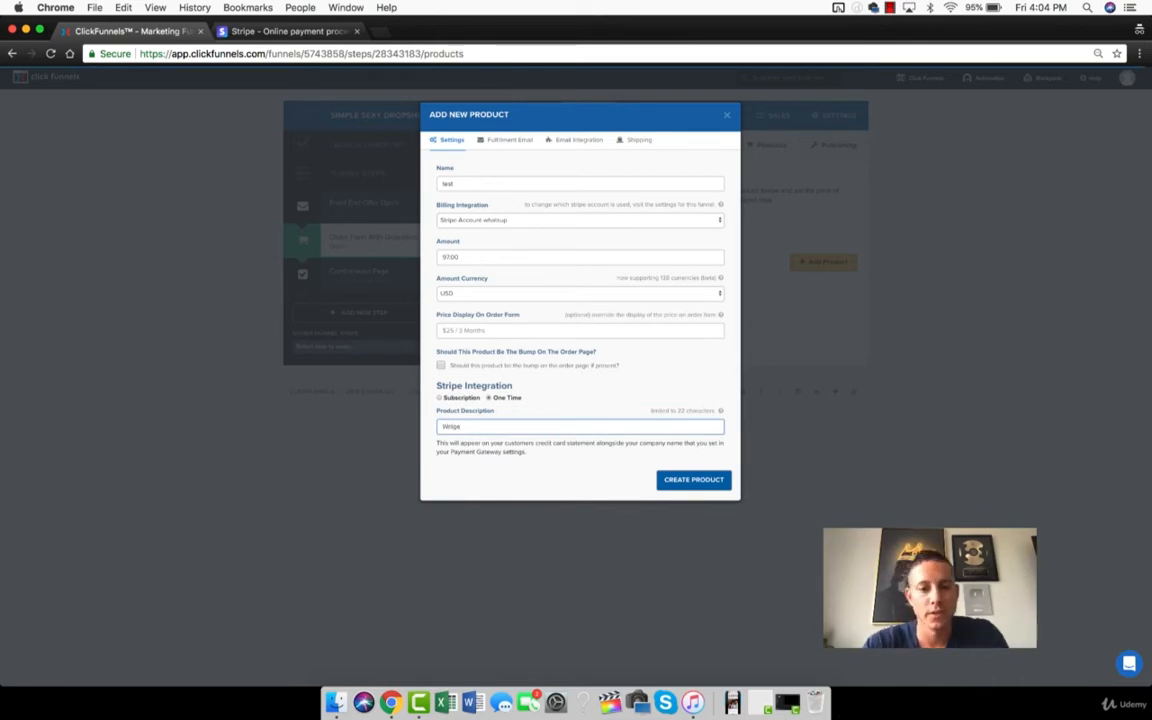
click(700, 479)
- Preview the Order Form With Quantities page and check the item and amount in its order summary
click(349, 239)
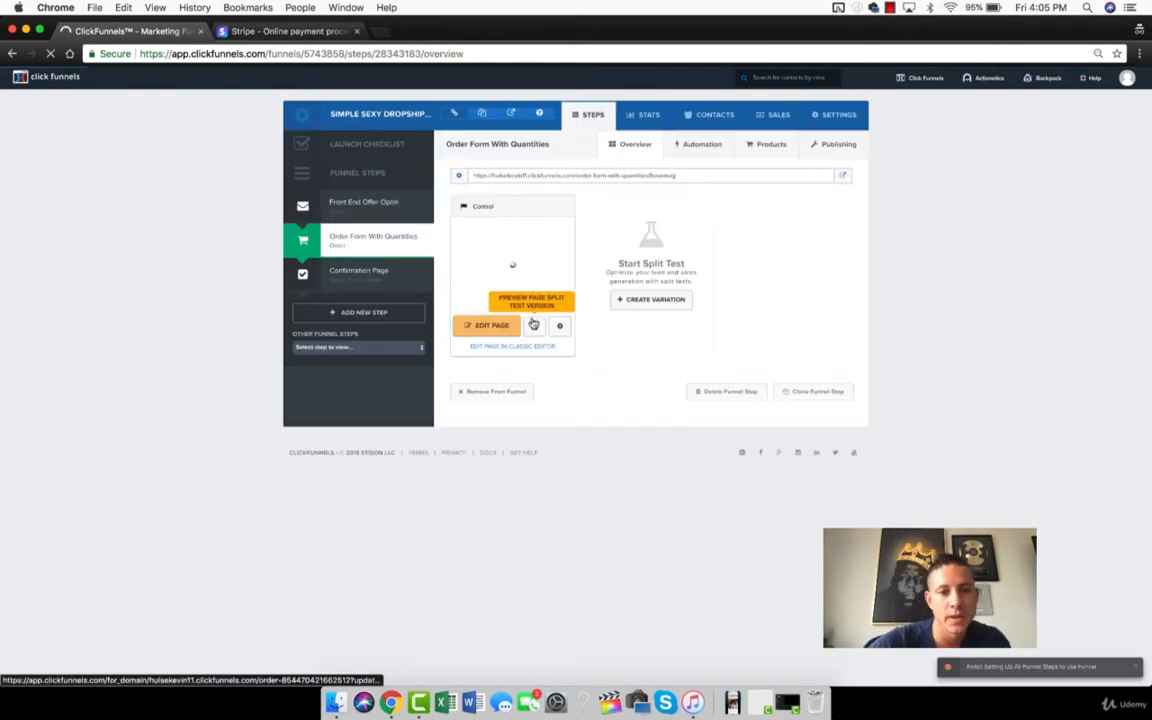
click(535, 328)
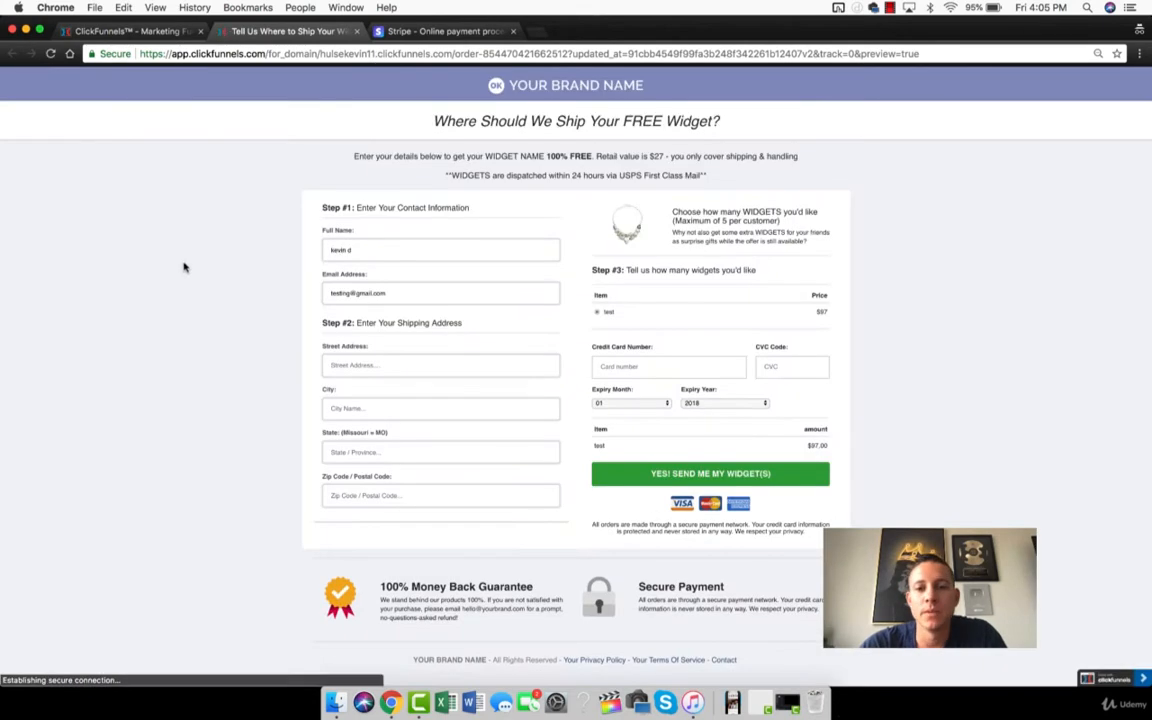
drag(593, 426, 815, 447)
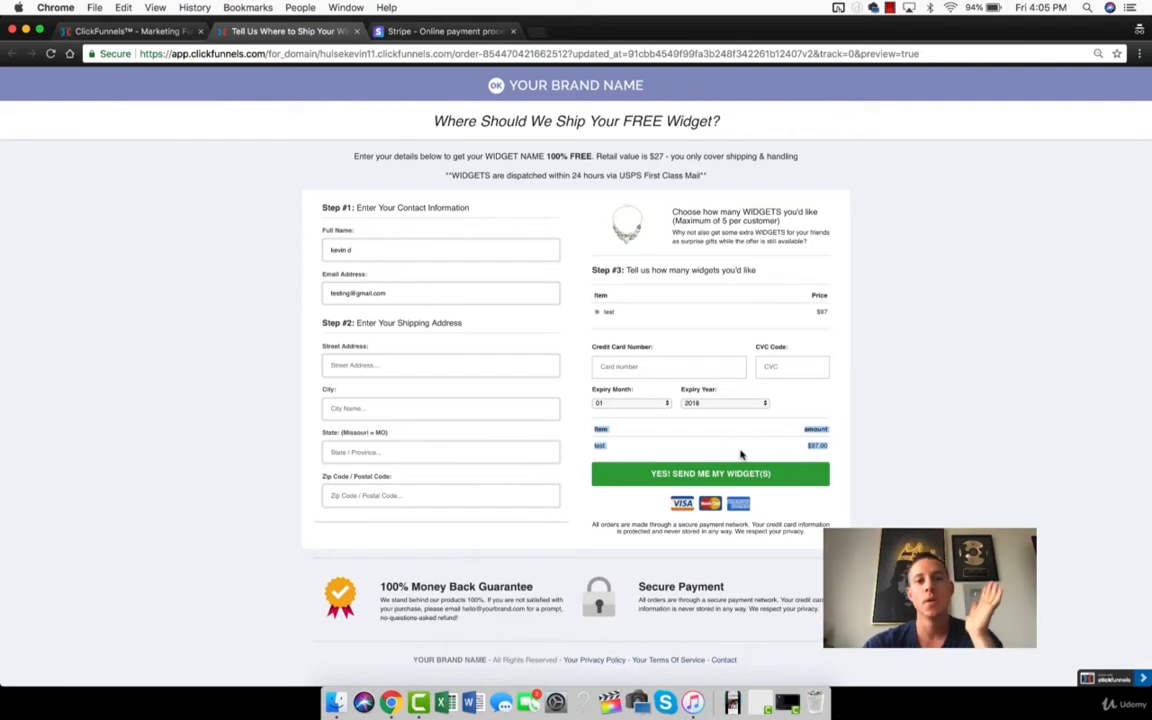
click(597, 444)
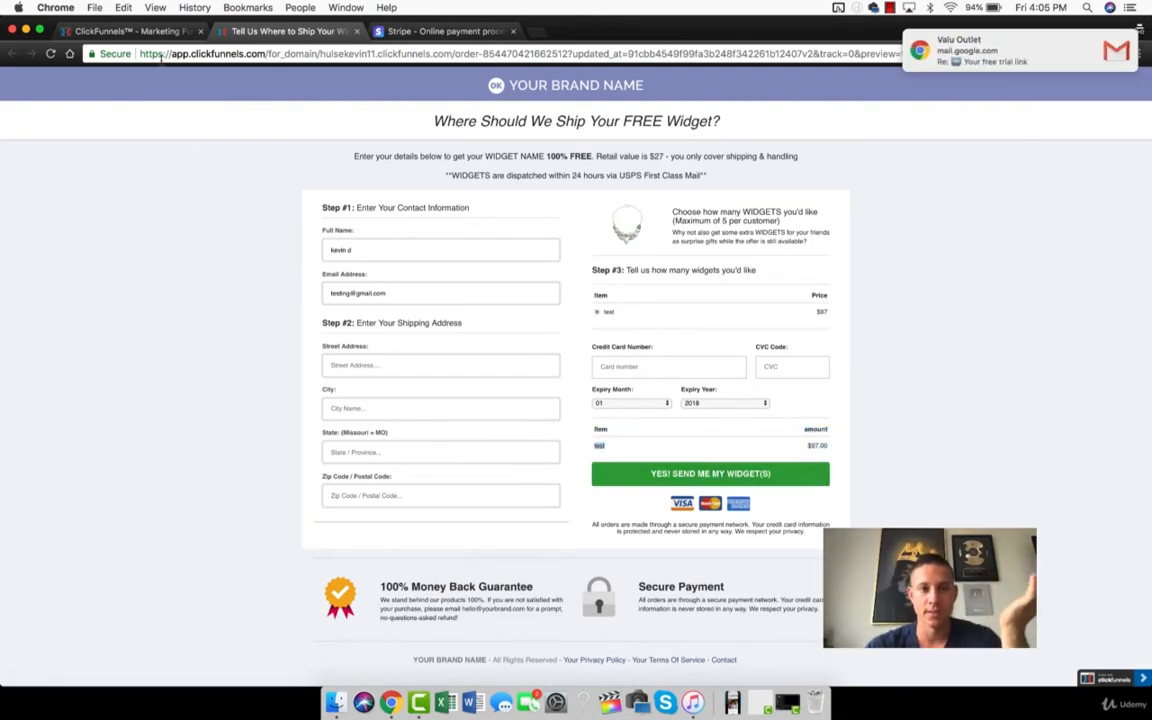
- Return to the Order Form With Quantities products, rename the test product to WHATSUP!!! and update it
click(100, 31)
click(765, 145)
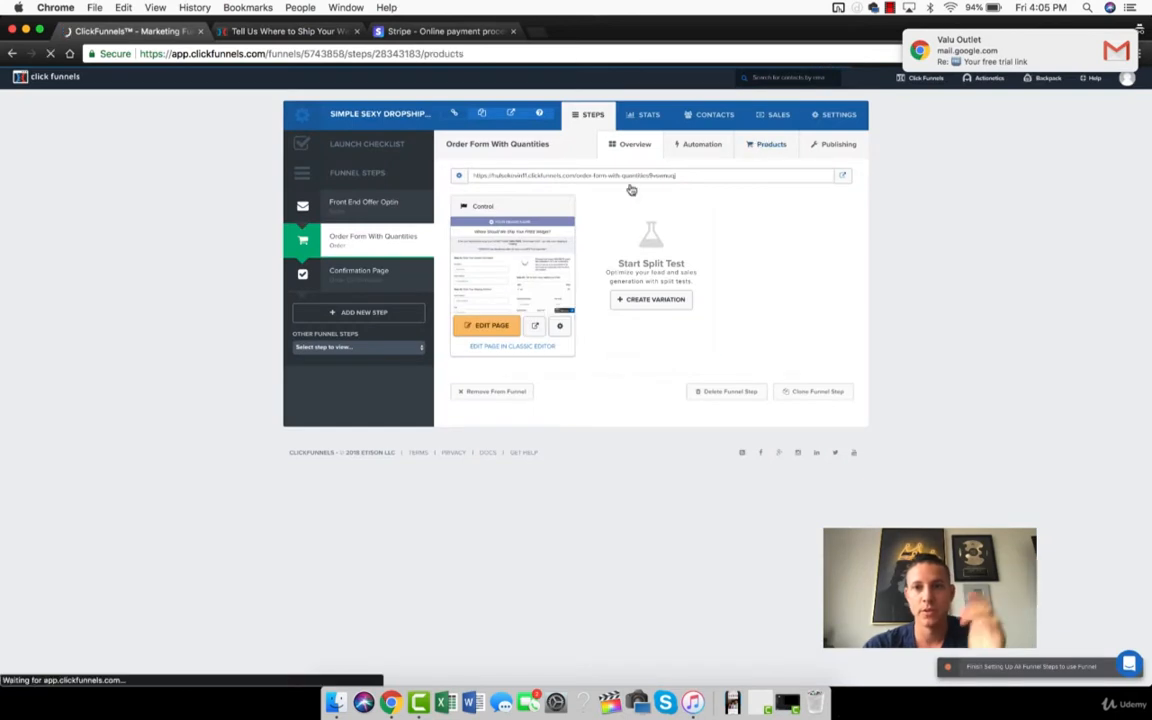
click(791, 213)
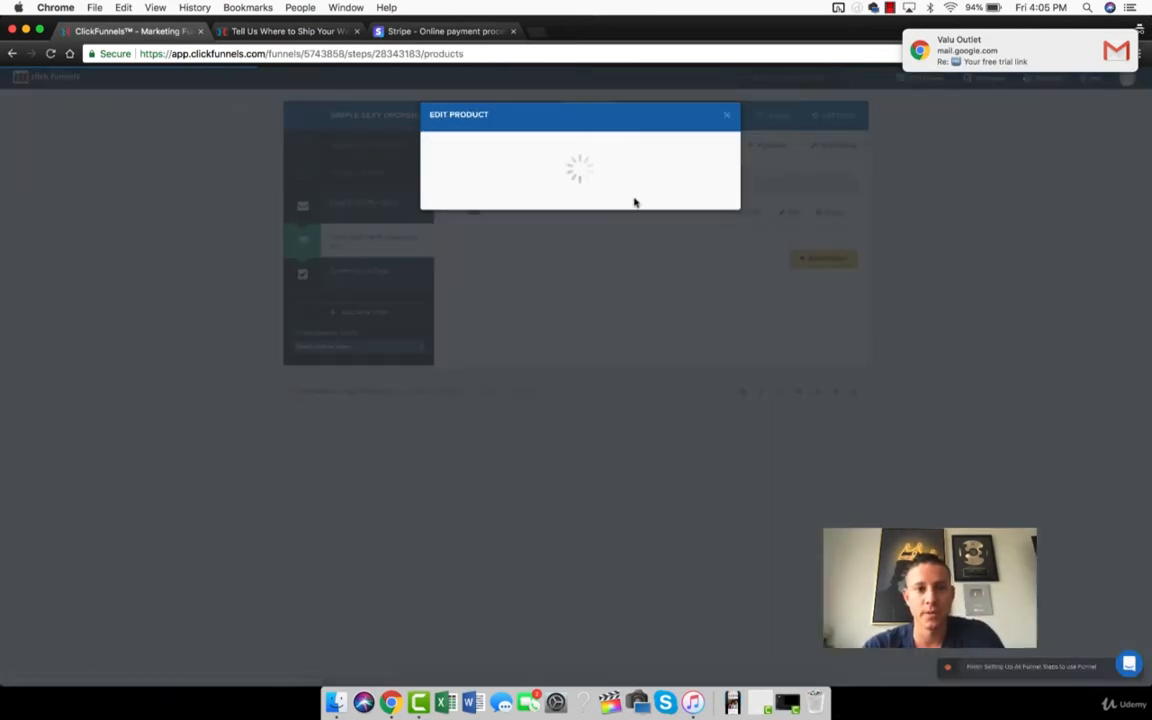
double_click(447, 183)
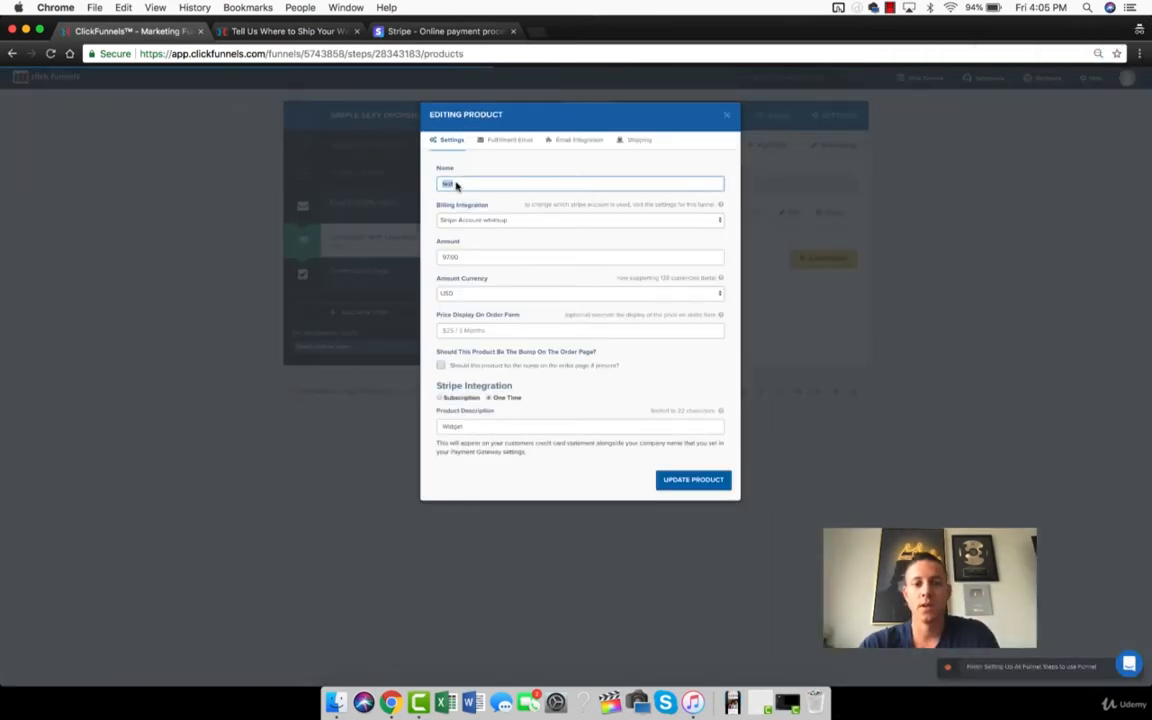
text(Wh)
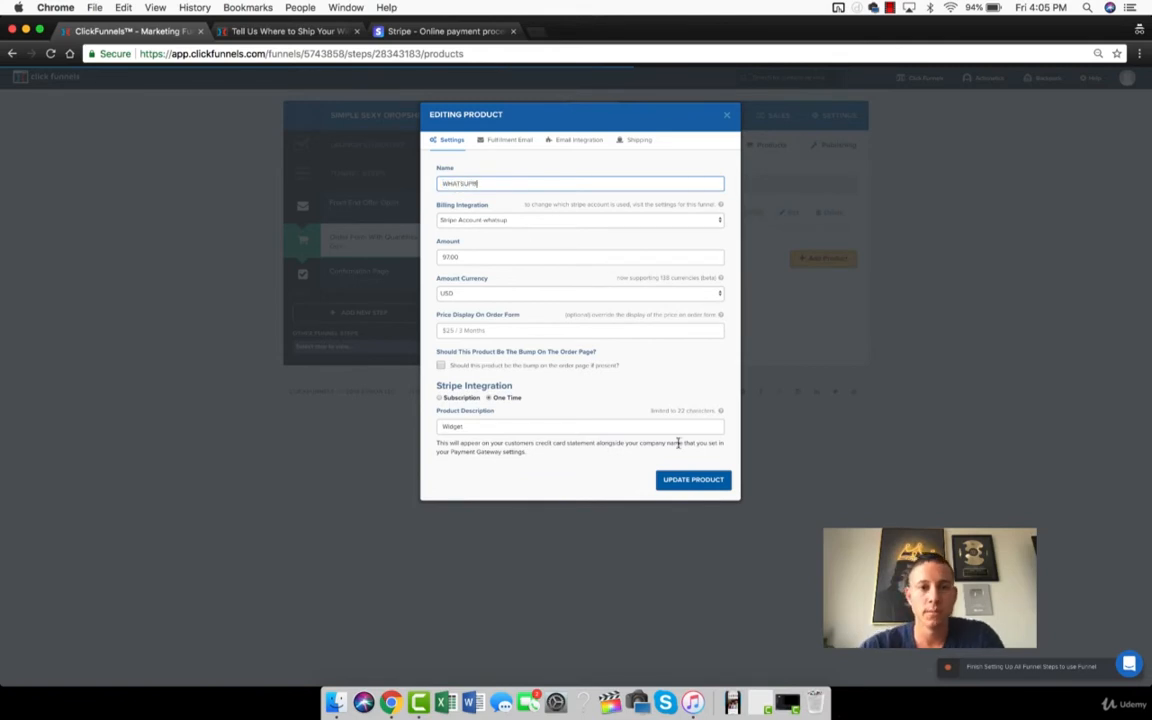
click(693, 480)
- Reload the order form preview, check the renamed item in the order summary and return to the funnel's editing page
click(290, 31)
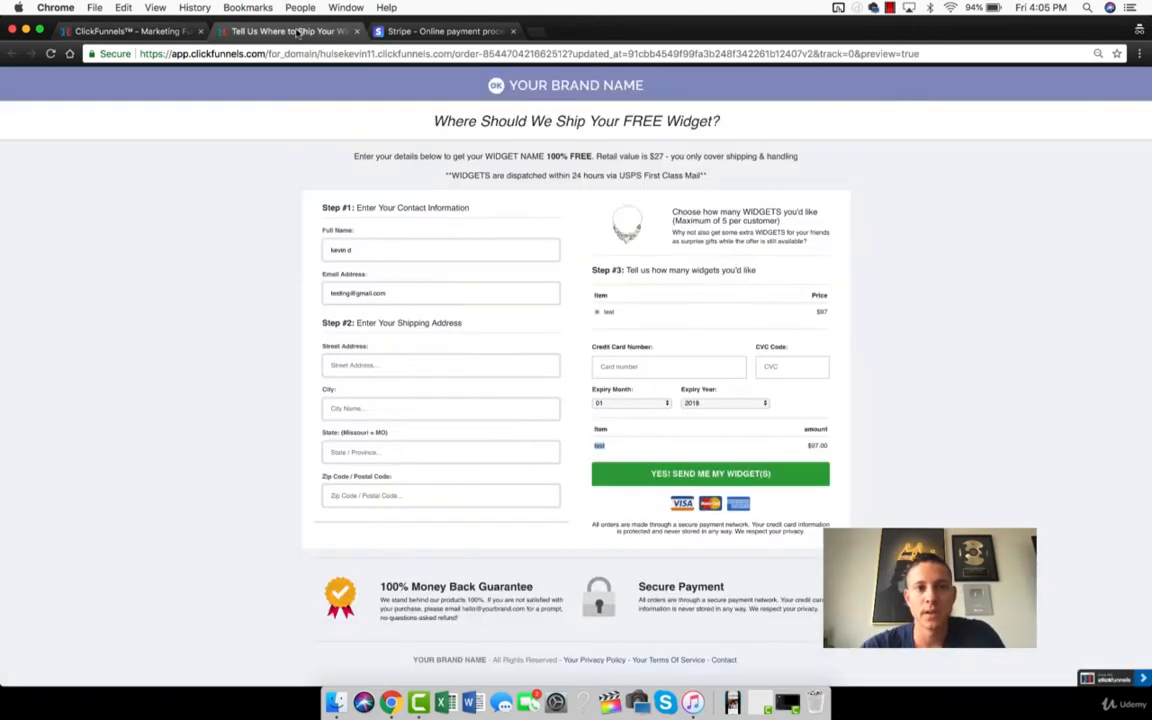
key(super+r)
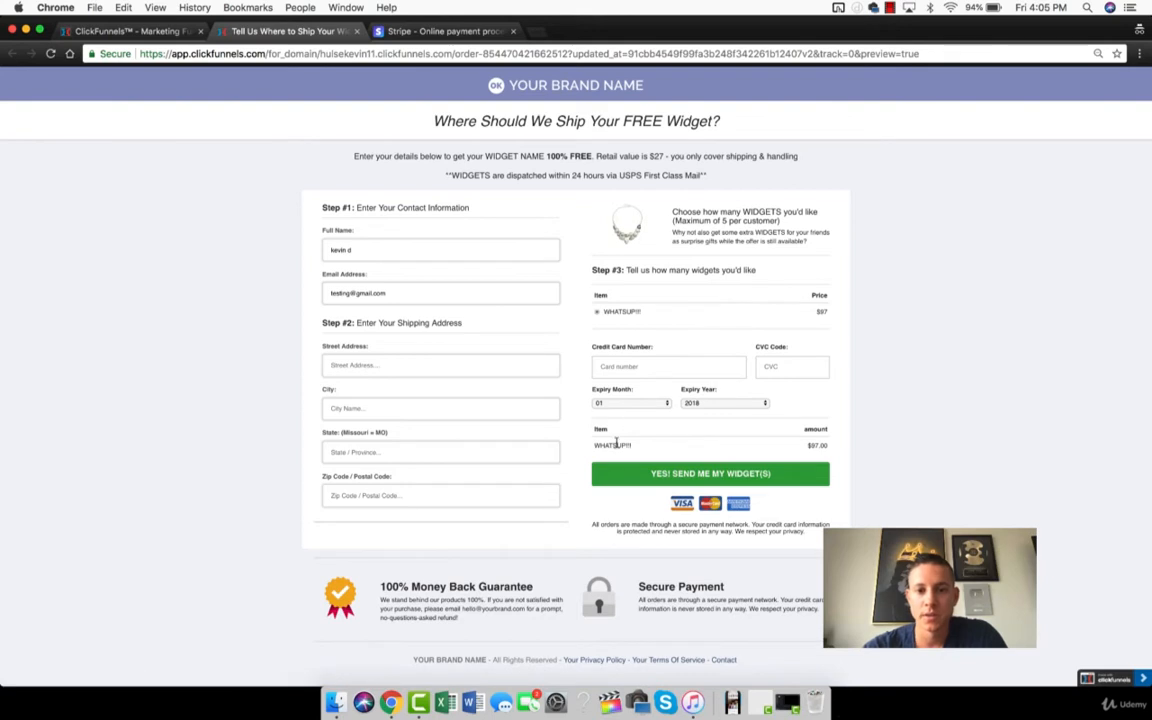
triple_click(615, 445)
click(985, 313)
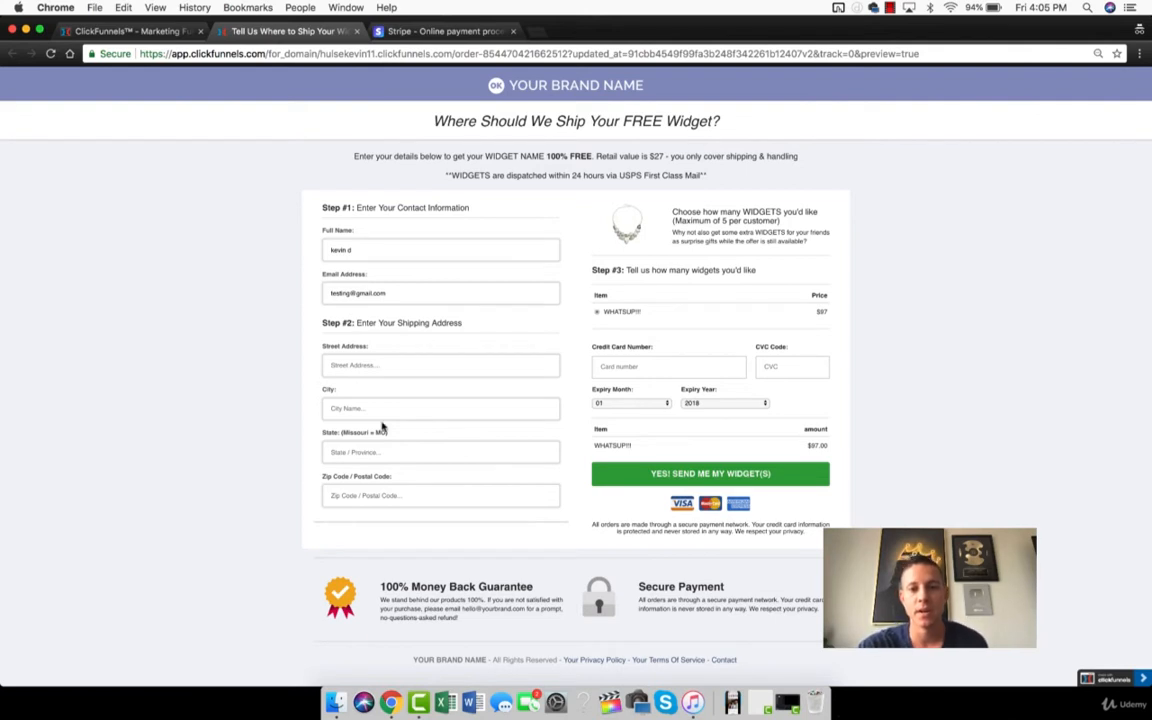
click(631, 366)
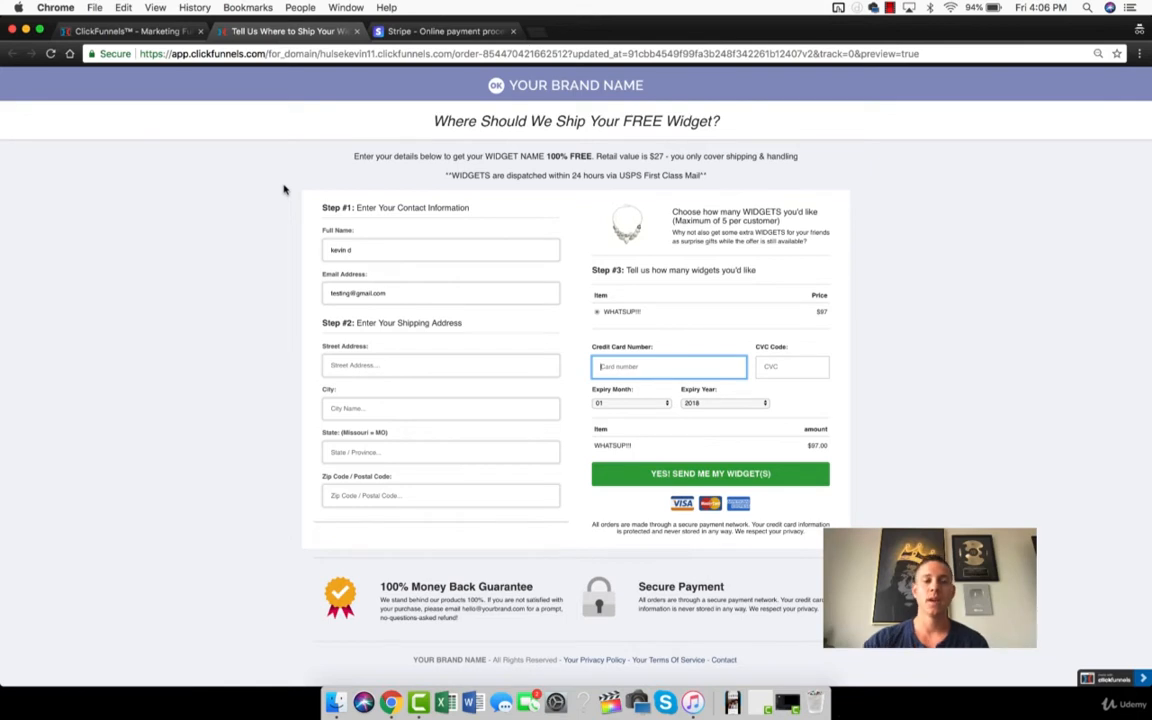
click(155, 34)
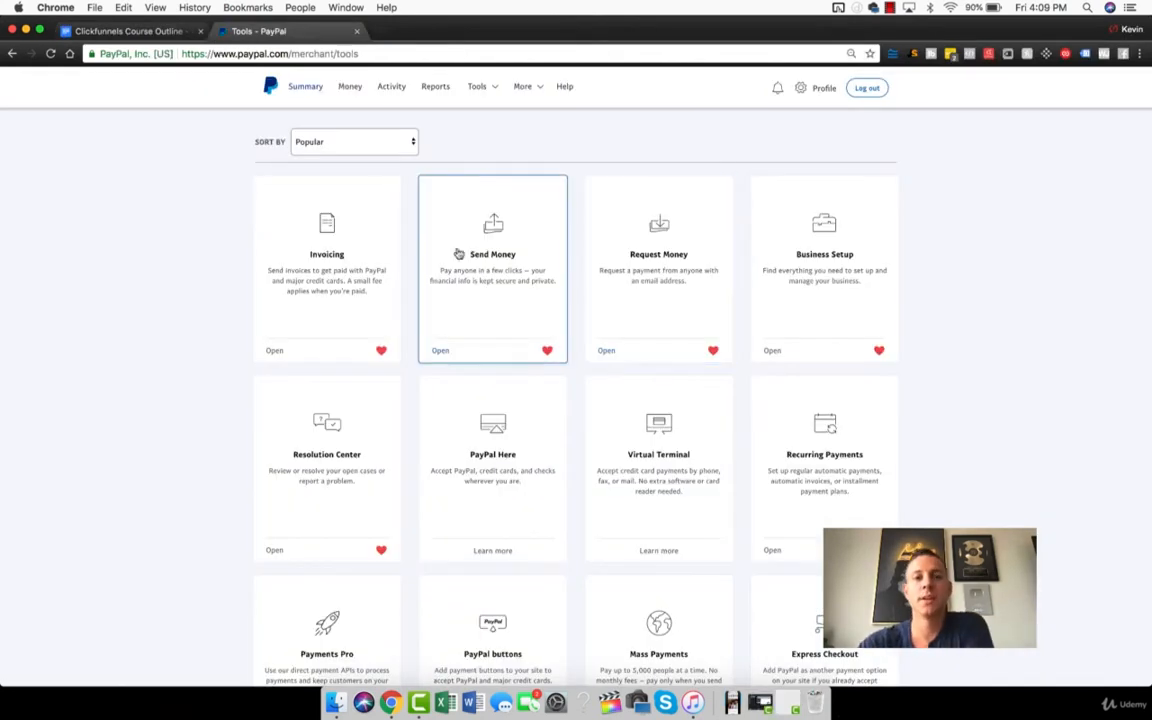
- In PayPal's merchant tools, open the saved PayPal buttons and start creating a new payment button
mouse_move(478, 92)
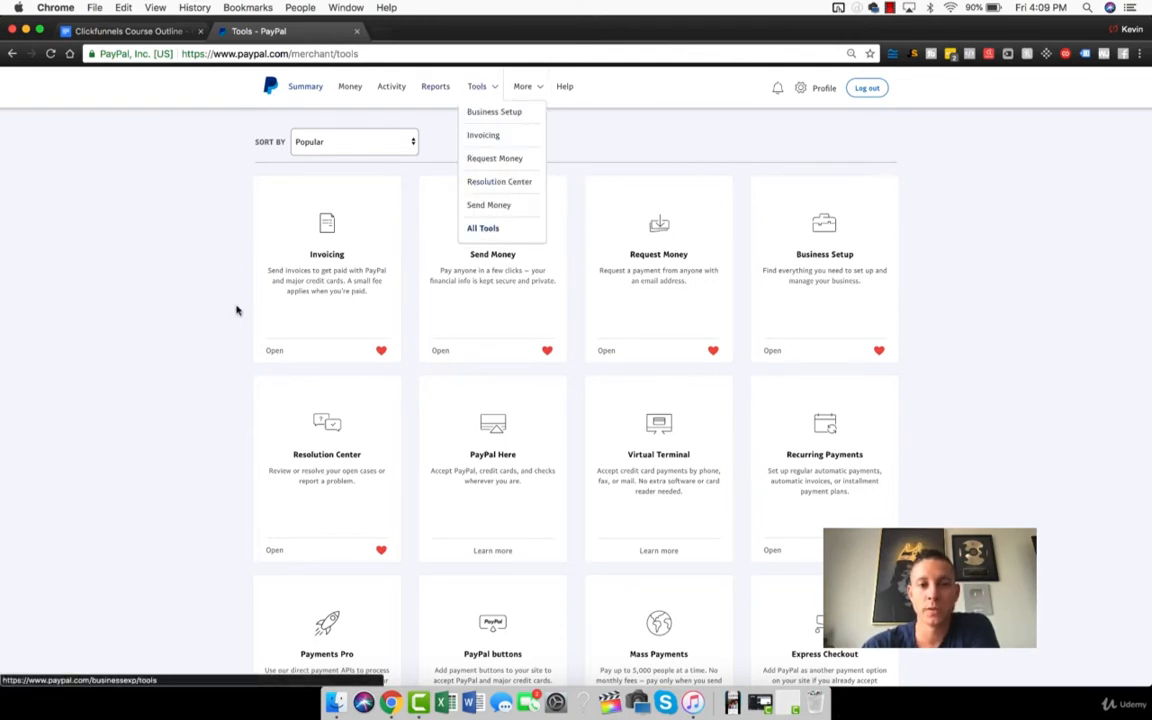
scroll(476, 450, down, 2)
click(499, 504)
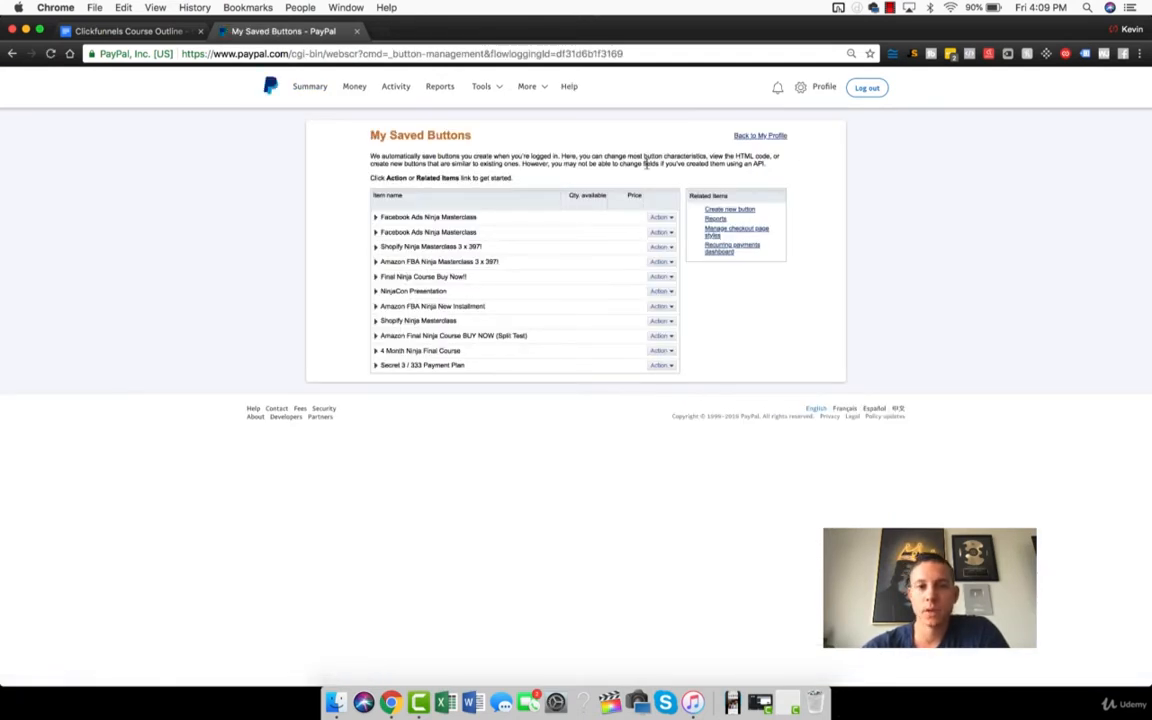
click(744, 211)
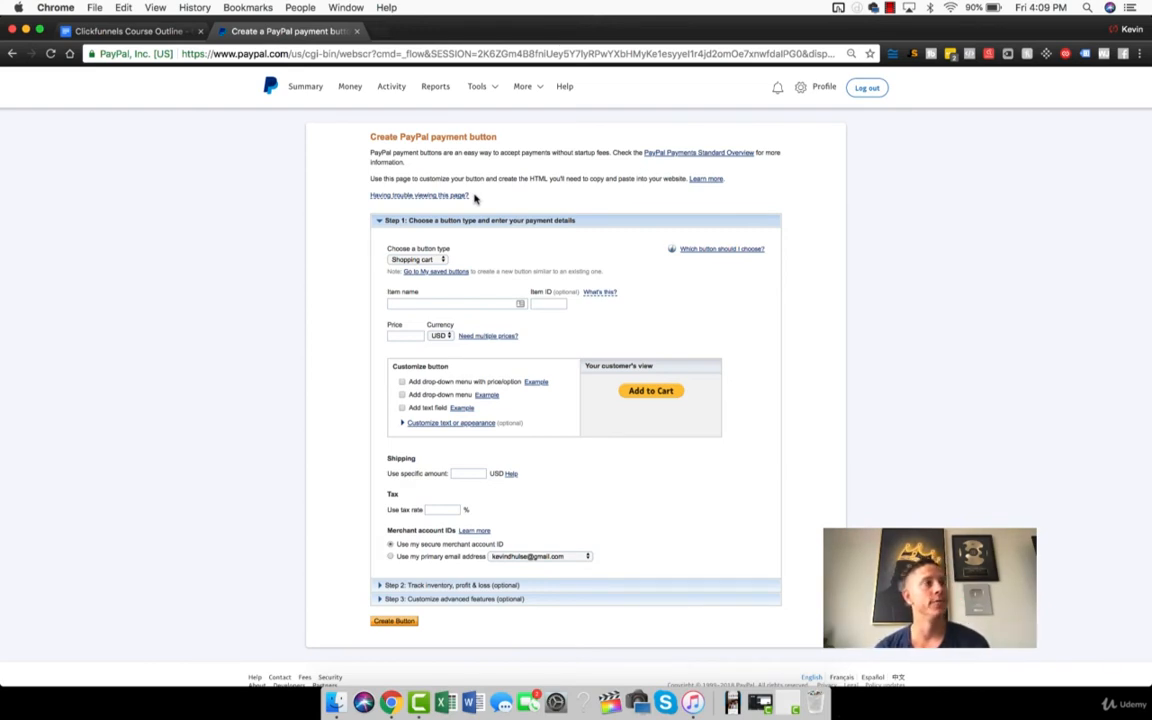
- Name the payment button's item Widget and set its price to 97 USD
click(398, 304)
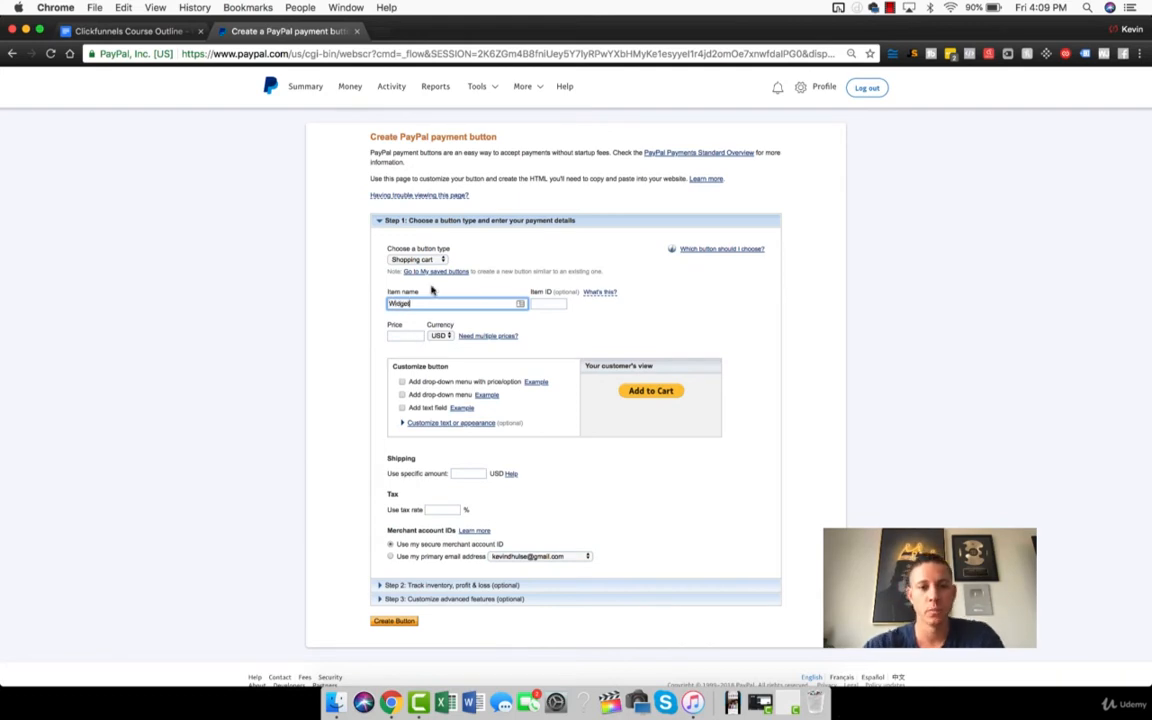
click(402, 334)
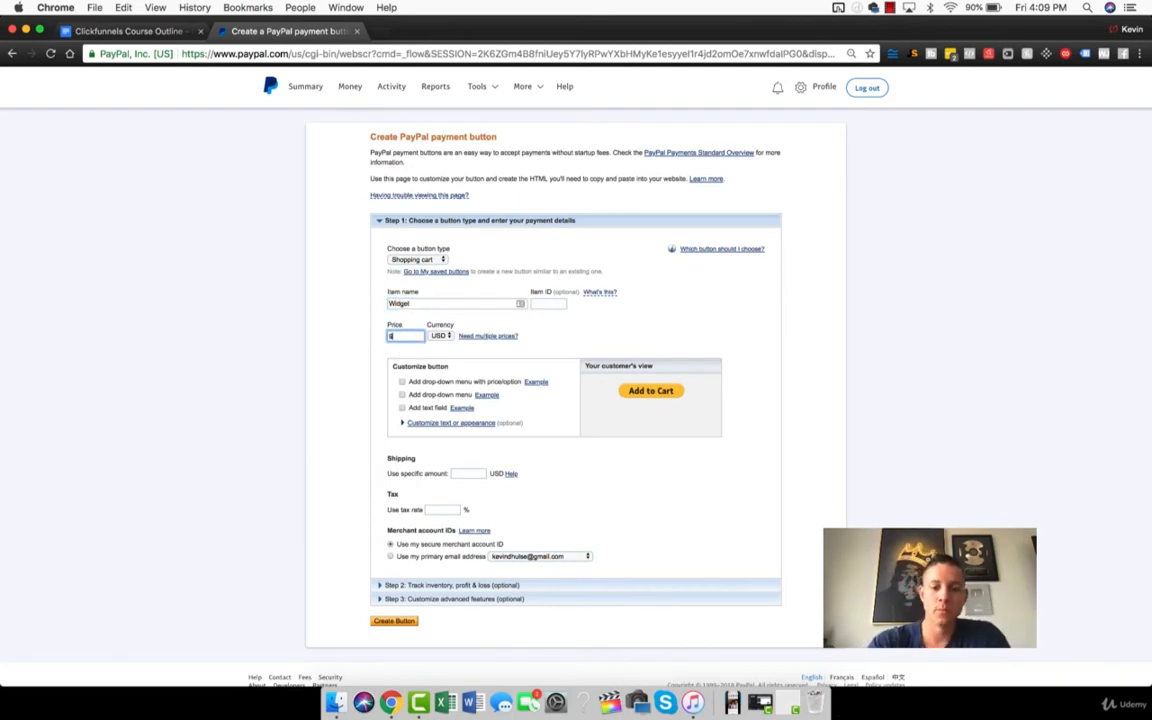
click(334, 334)
- Look through the optional inventory tracking and advanced features settings, then create the payment button
scroll(334, 334, down, 4)
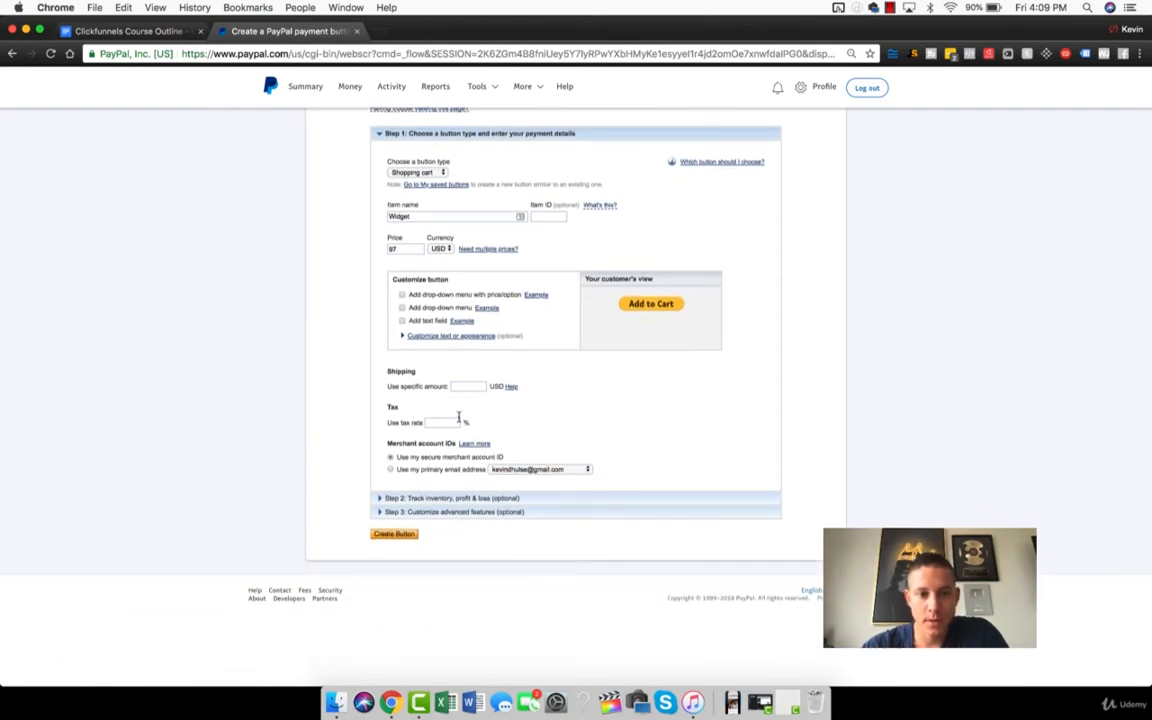
scroll(460, 418, down, 3)
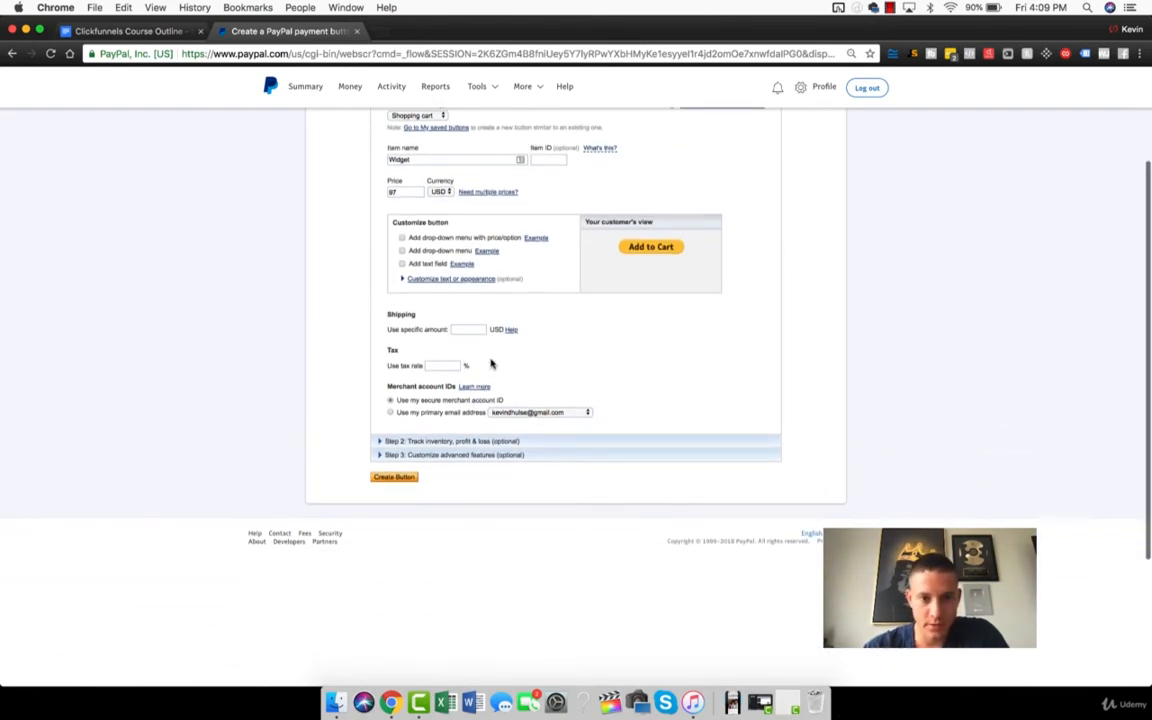
click(374, 405)
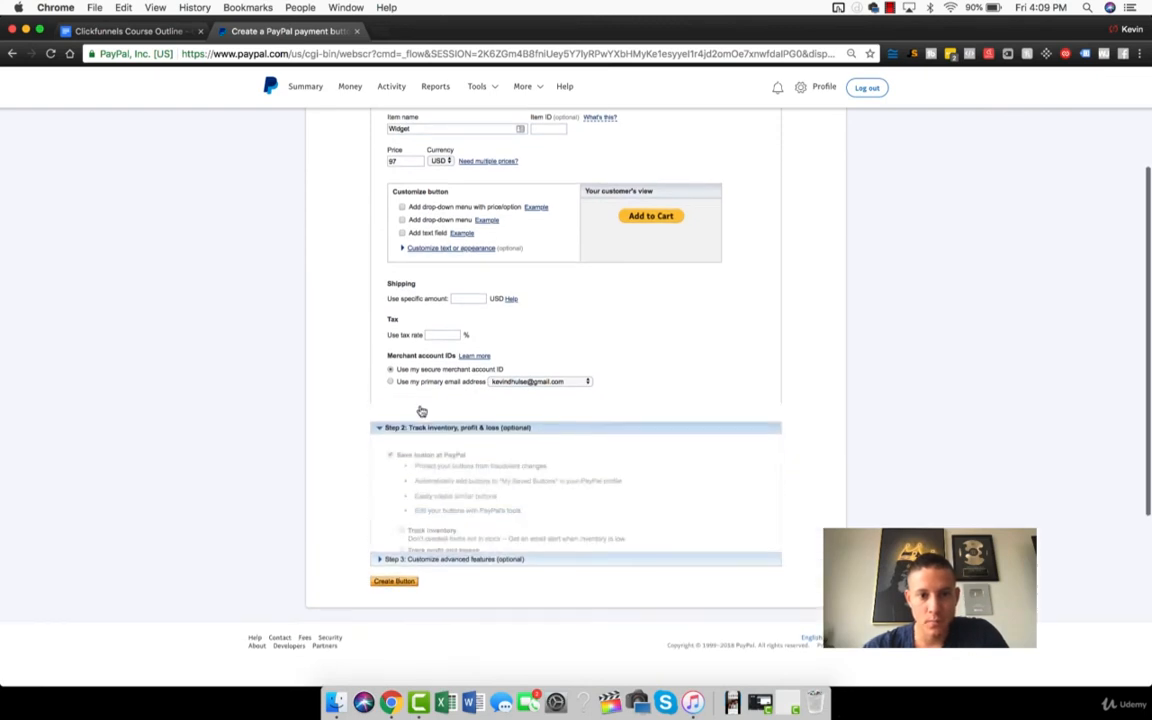
scroll(334, 342, down, 3)
scroll(334, 344, up, 2)
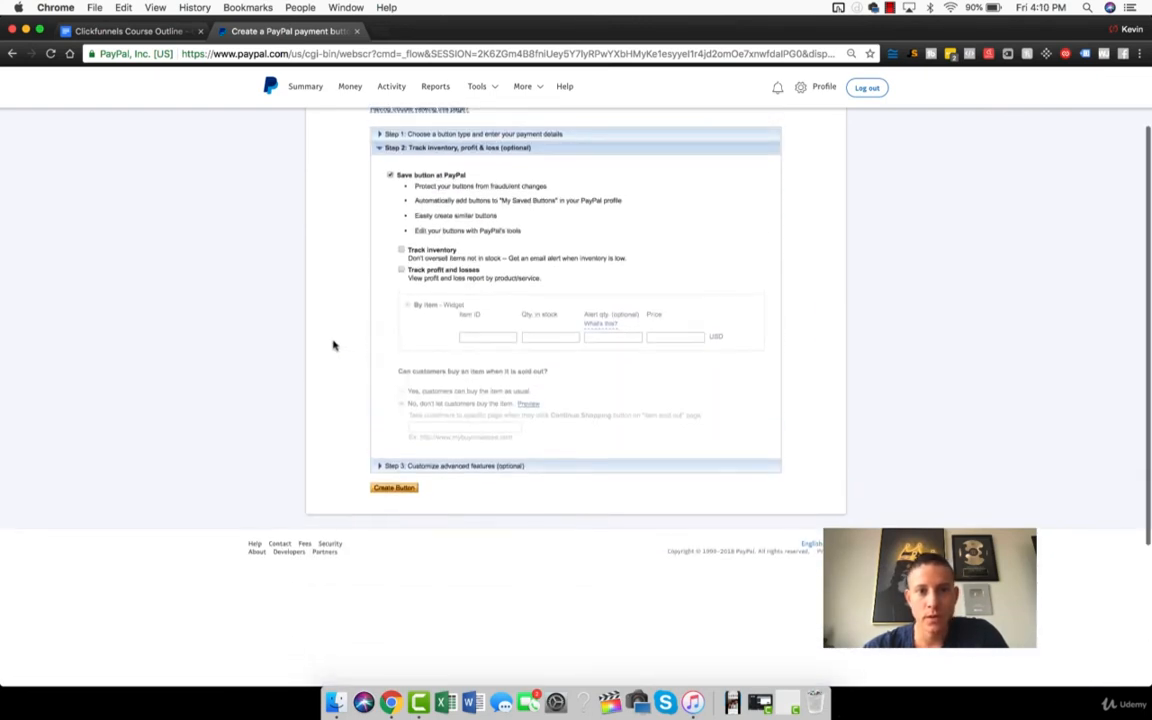
click(410, 464)
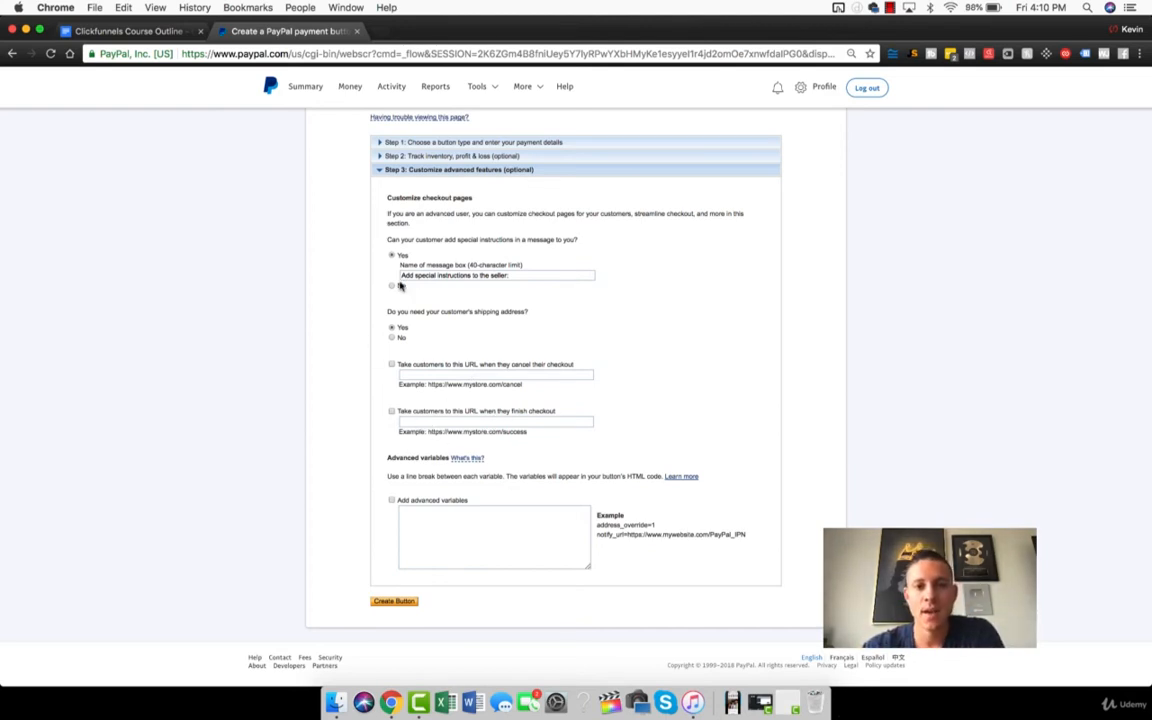
click(386, 602)
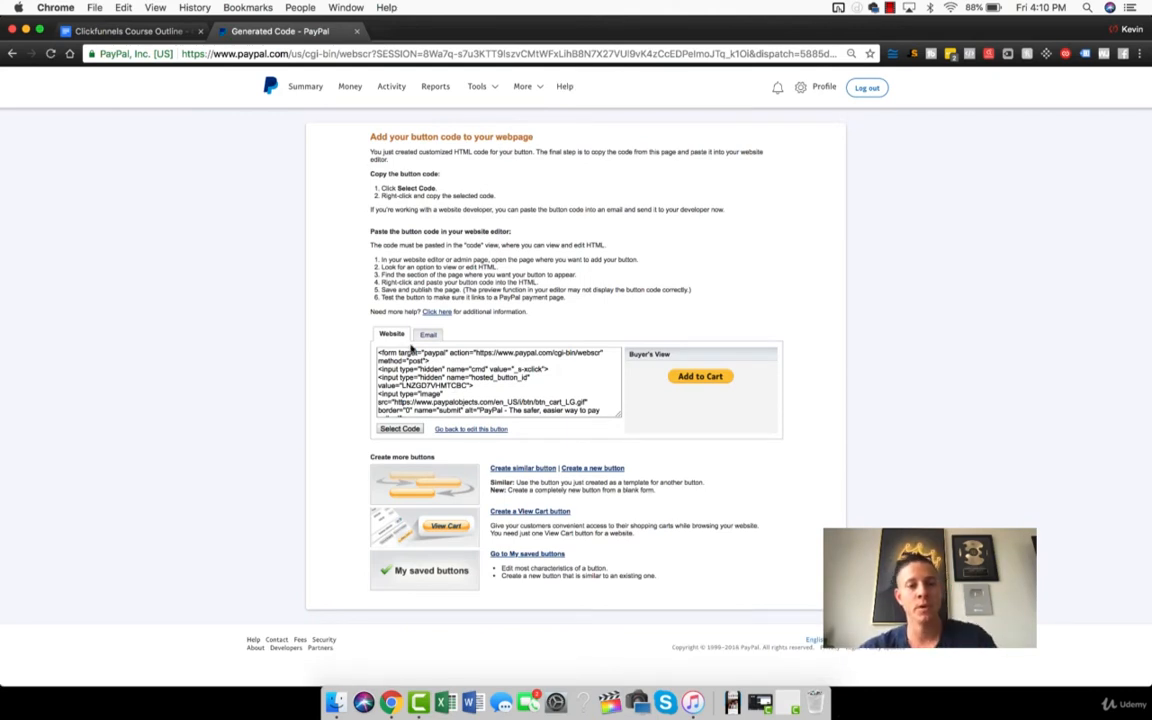
- Copy the generated website button code and open the Order Form With Quantities page for editing in ClickFunnels
click(441, 366)
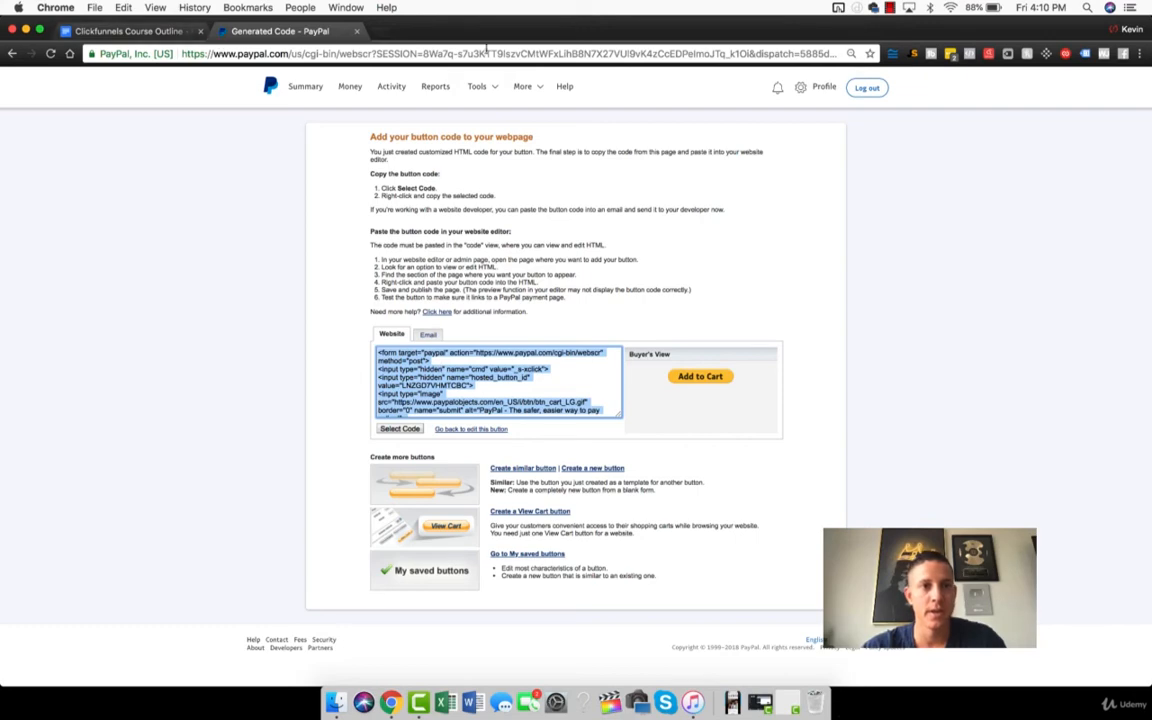
key(super+m)
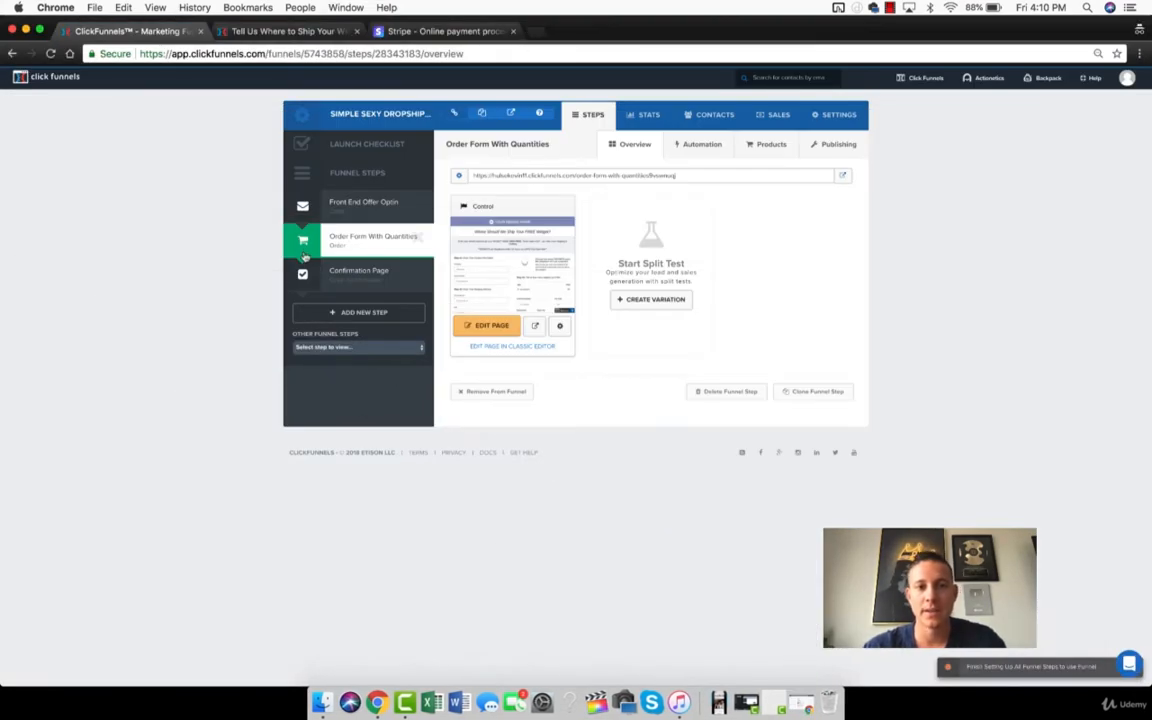
click(480, 327)
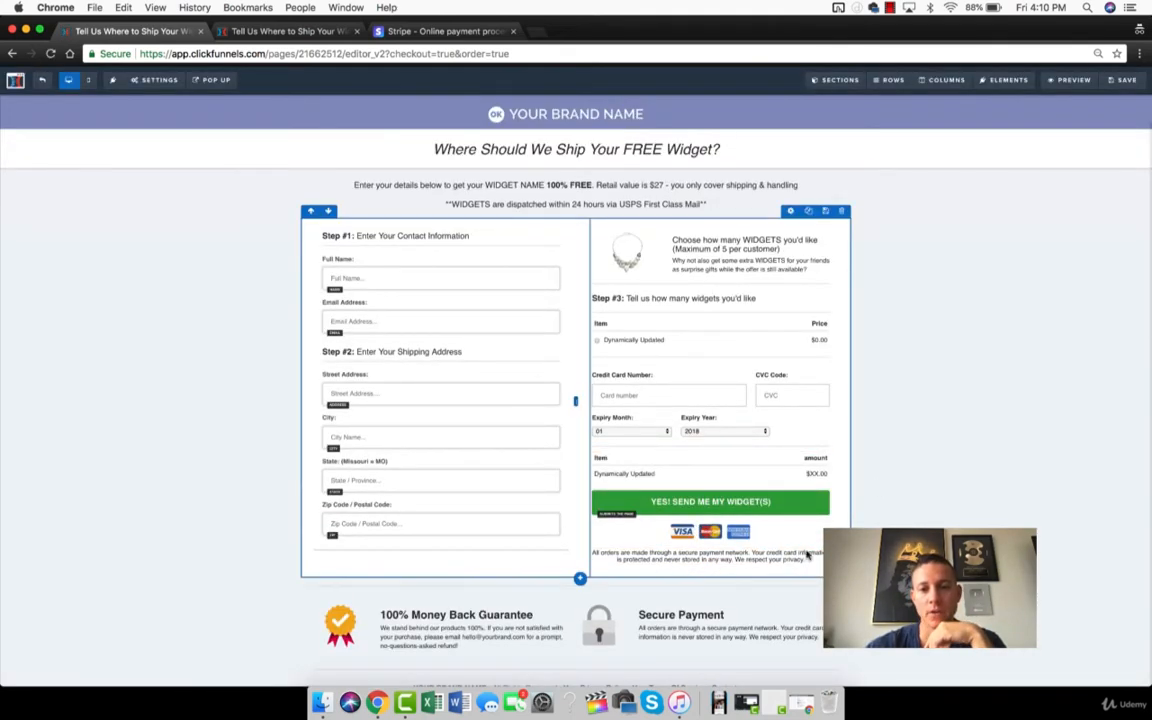
- Search the page elements for custom and add a Custom JS/HTML element below the secure payment network text
click(710, 579)
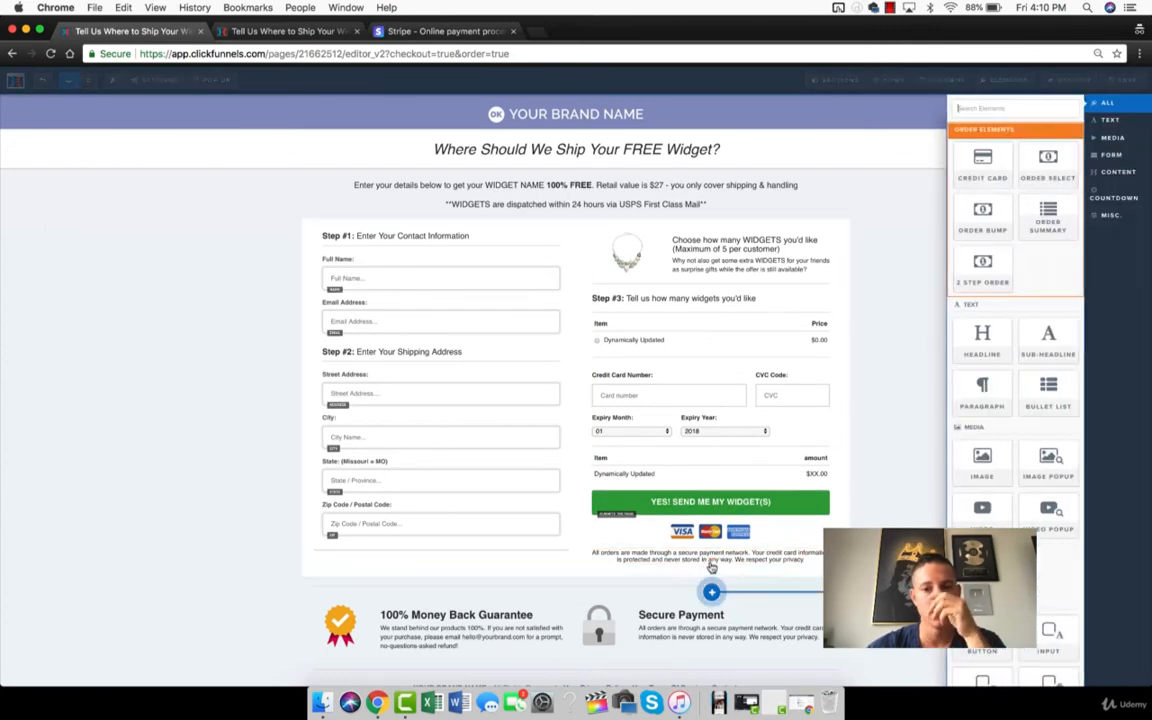
text(bu)
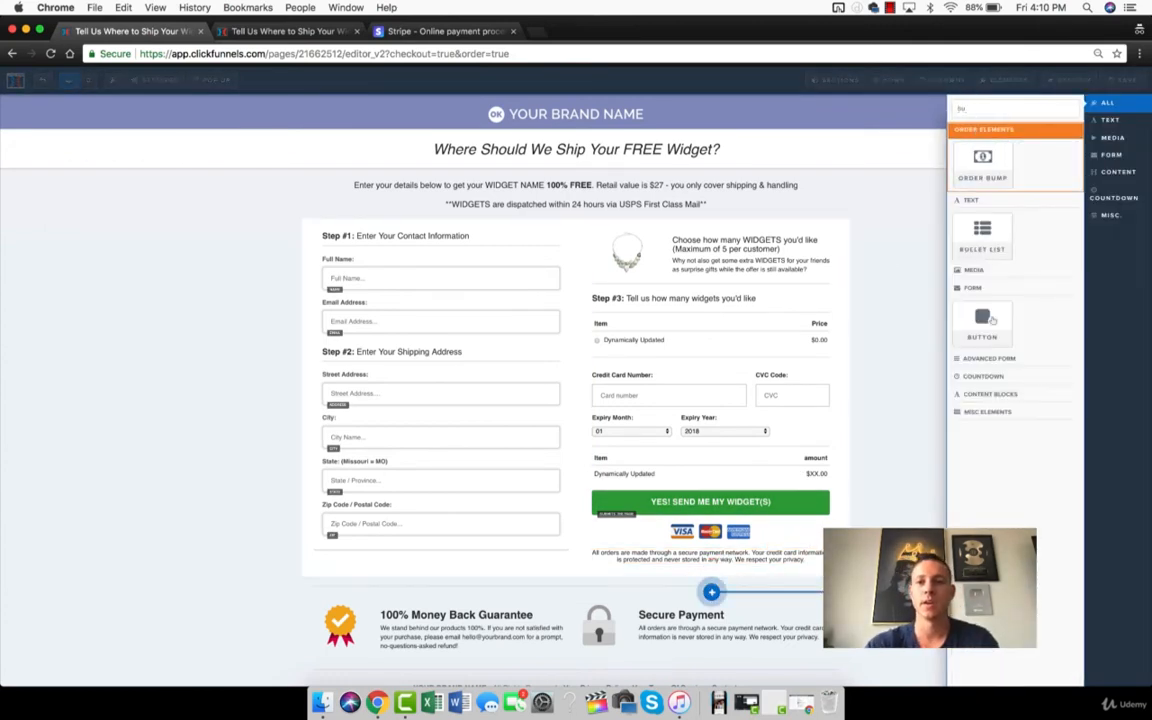
key(BackSpace)
key(BackSpace)
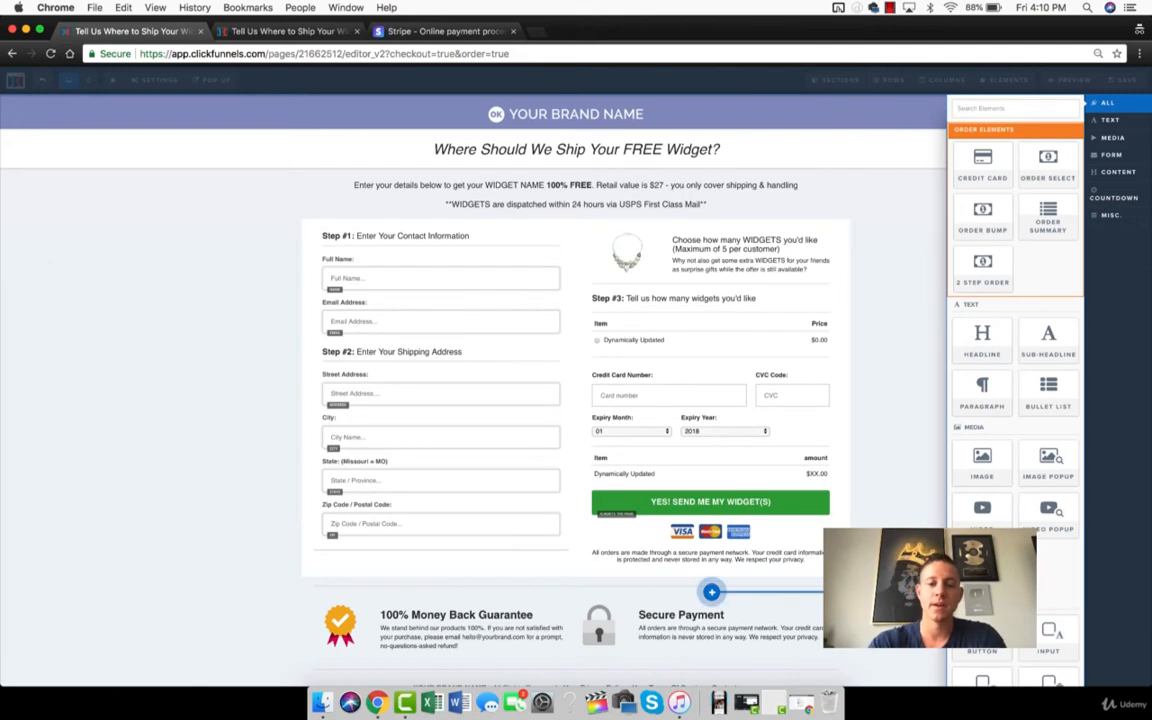
text(custom)
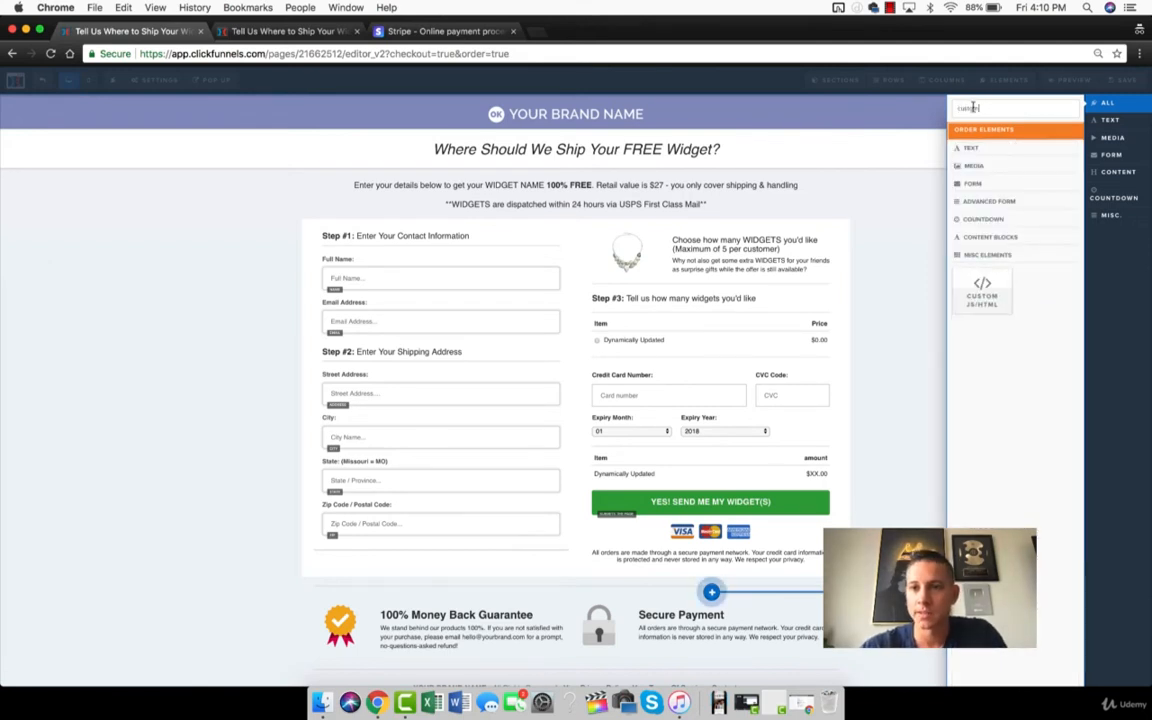
click(862, 410)
mouse_move(714, 567)
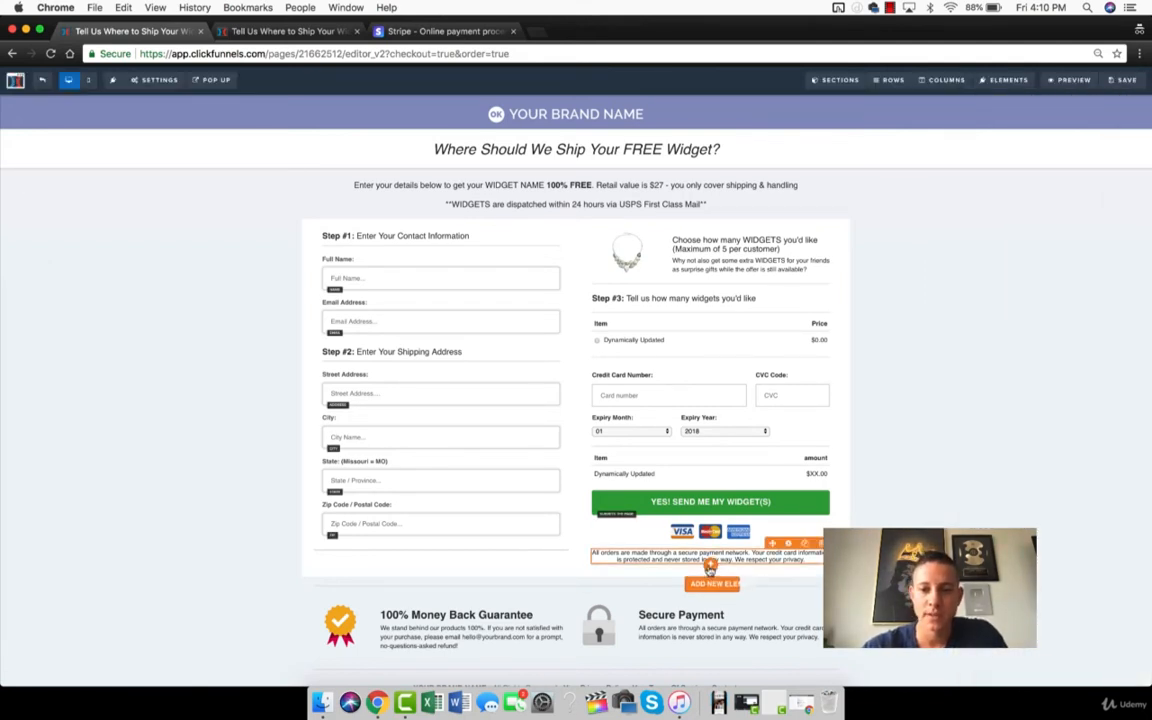
click(712, 583)
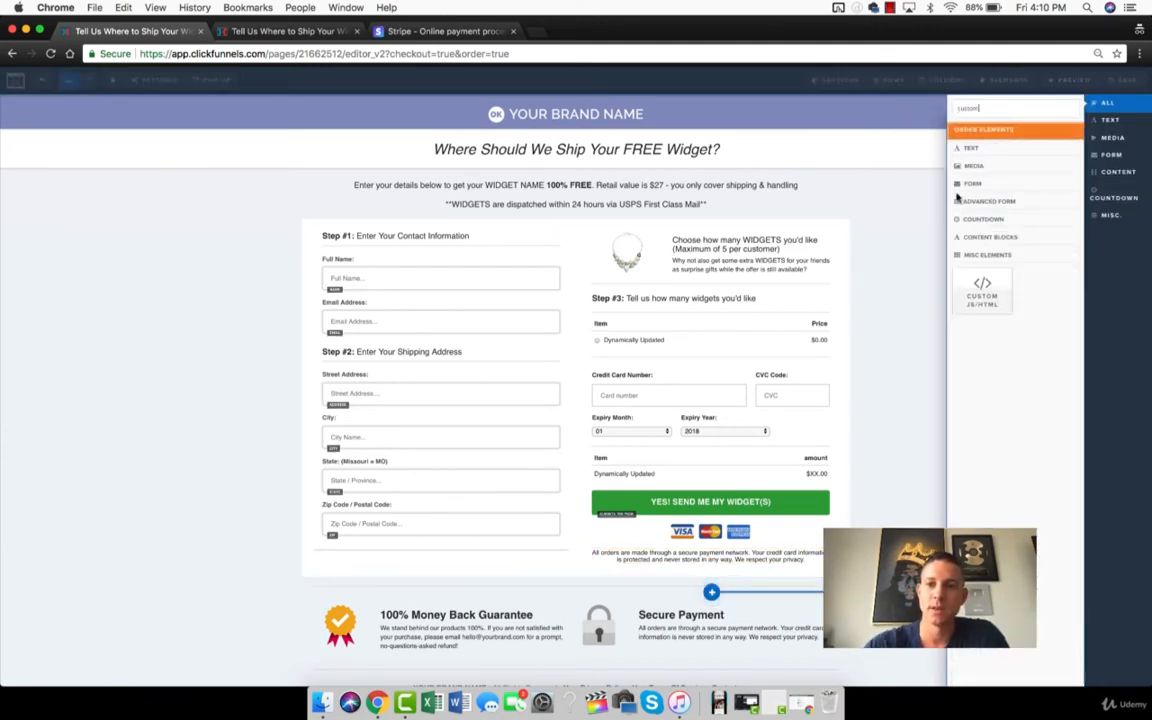
click(980, 291)
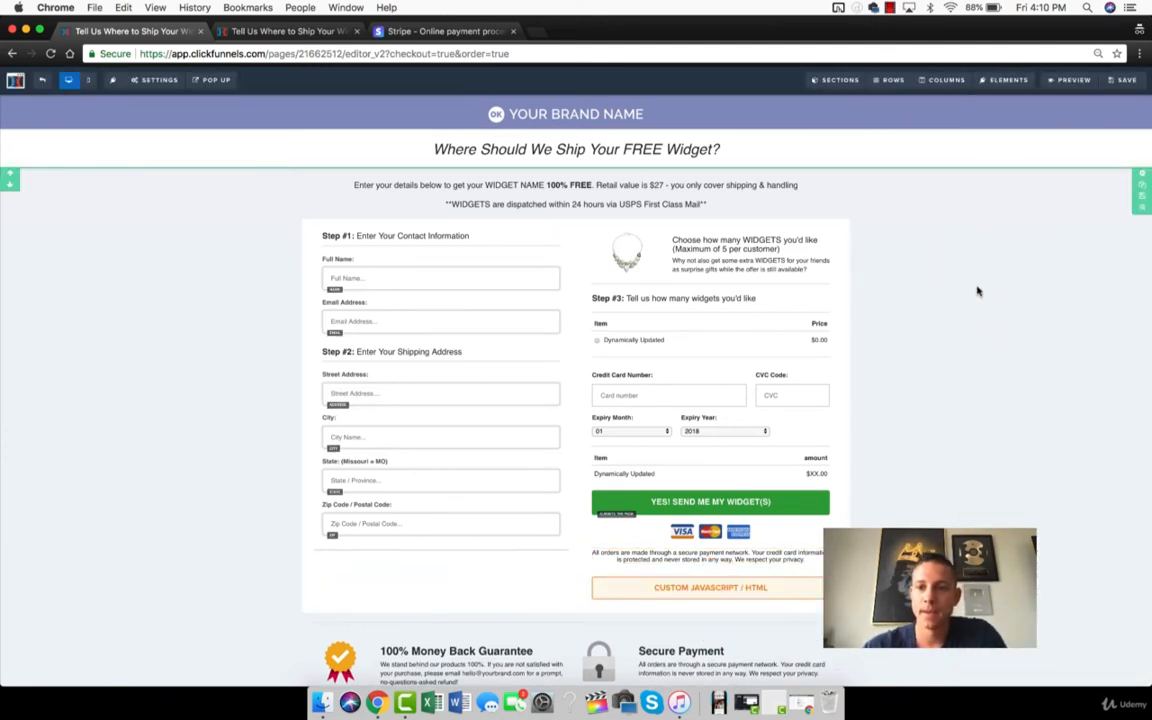
- Paste the copied PayPal button code into the new Custom JavaScript/HTML element and close its code editor
click(707, 587)
click(1068, 182)
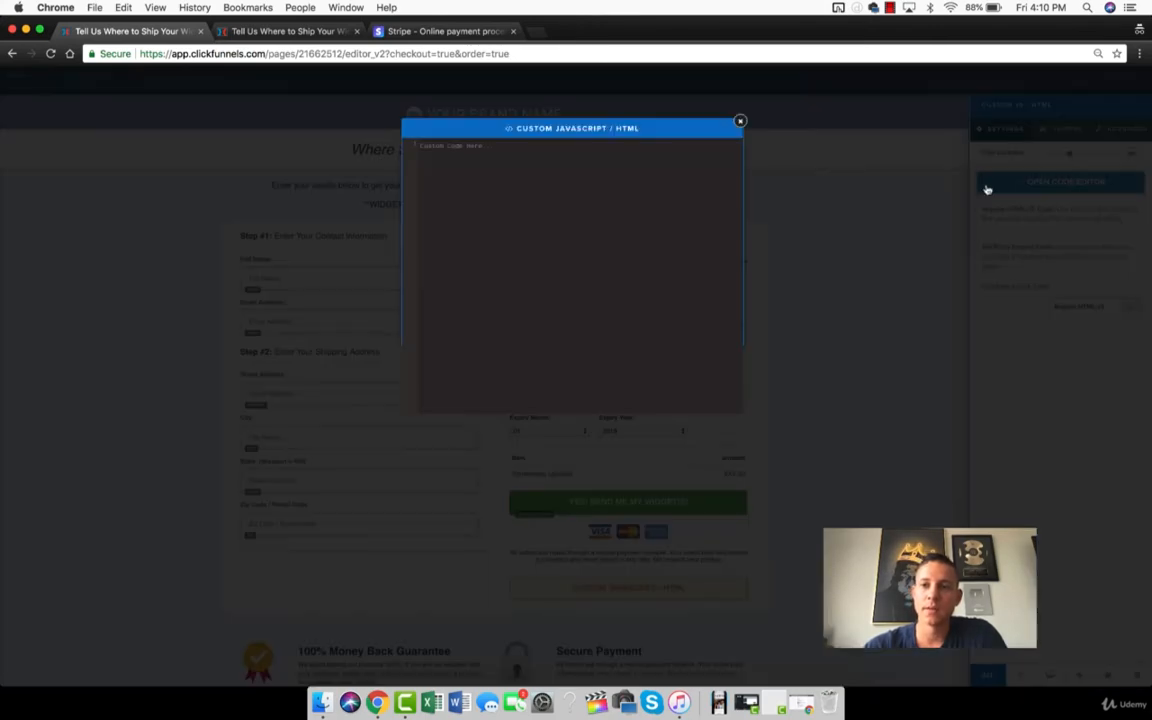
click(427, 149)
text(<form target="paypal" action="https://www.paypal.com/cgi-bin/webscr" method="post"> <input type="hidden" name="cmd" value="_s-xclick"> <input type="hidden" name="hosted_button_id" value="L9ZQD7VHMTCBC"> <input type="image" src="https://www.paypalobjects.com/en_US/i/btn/btn_cart_LG.gif" border="0" name="submit" alt="PayPal - The safer, easier way to pay online!"> <img alt="" border="0" src="https://www.paypalobjects.com/en_US/i/scr/pixel.gif" width="1" height="1"> </form>)
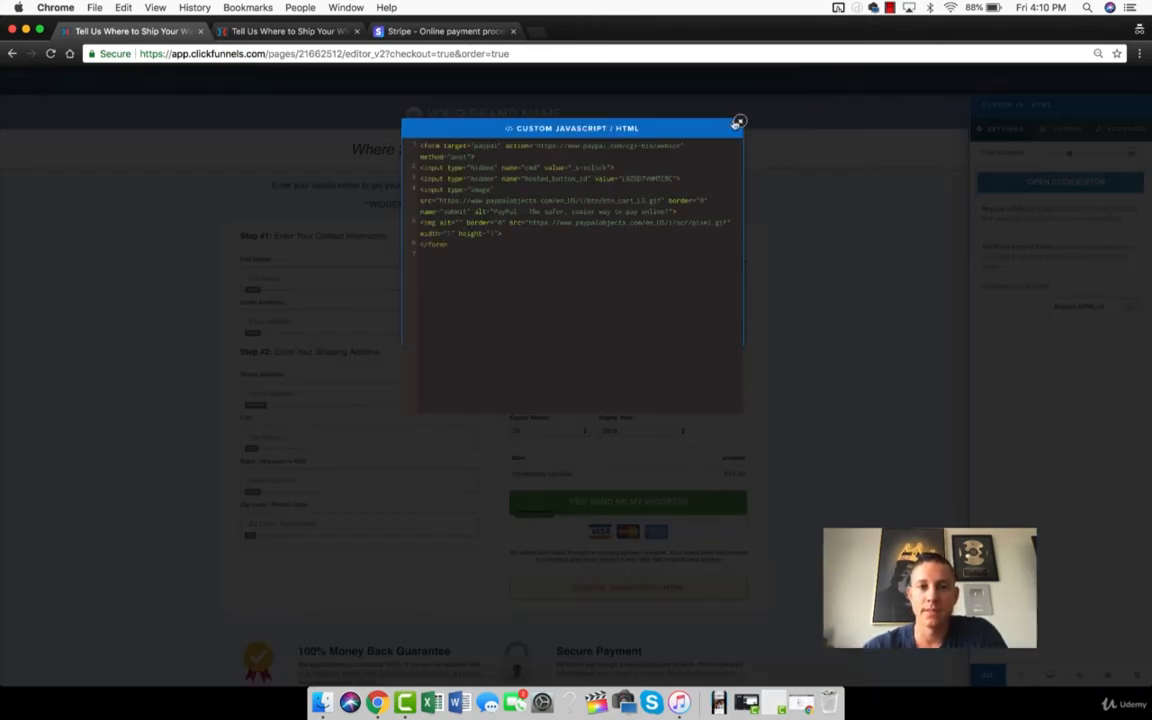
click(738, 122)
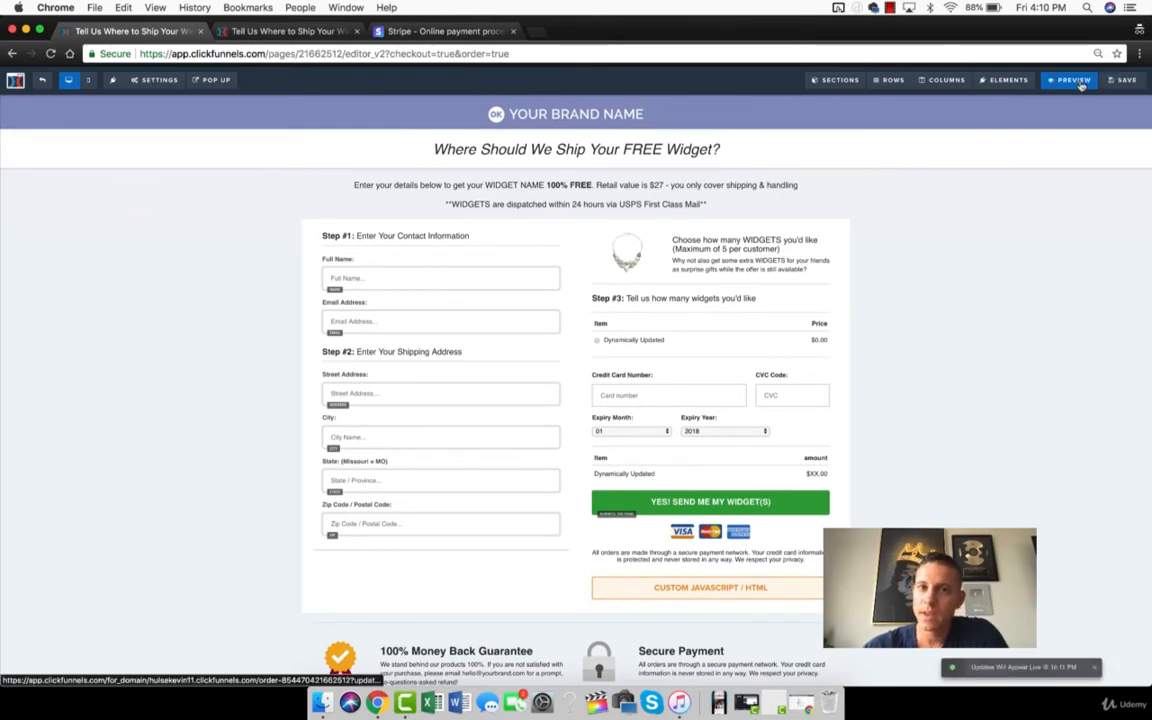
- Preview the order form and test its PayPal Add to Cart button through to the shopping cart
click(1073, 80)
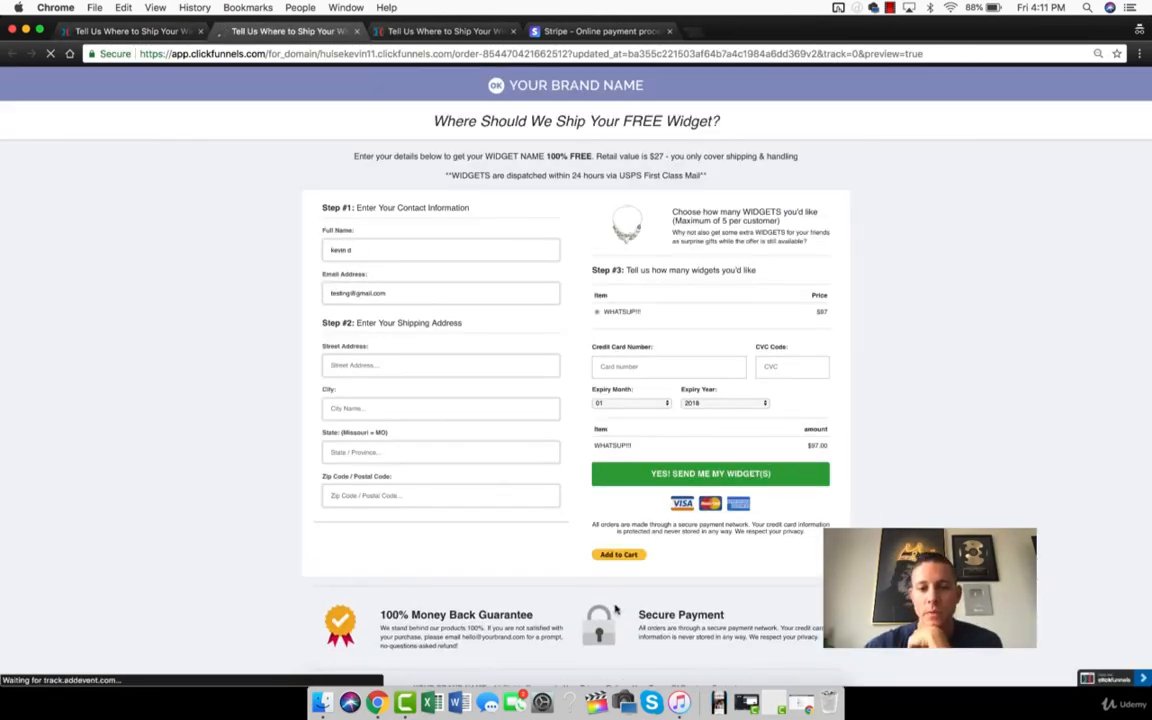
click(628, 556)
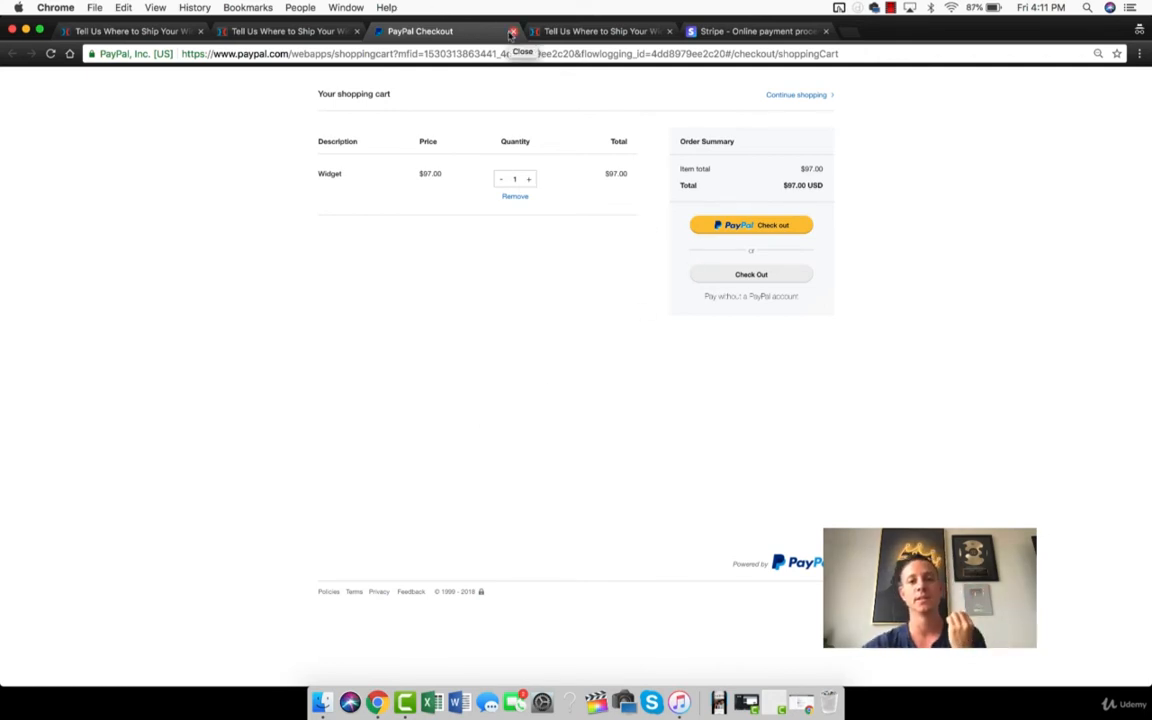
- Close the PayPal shopping cart and the order form previews and return to the page editor
click(511, 33)
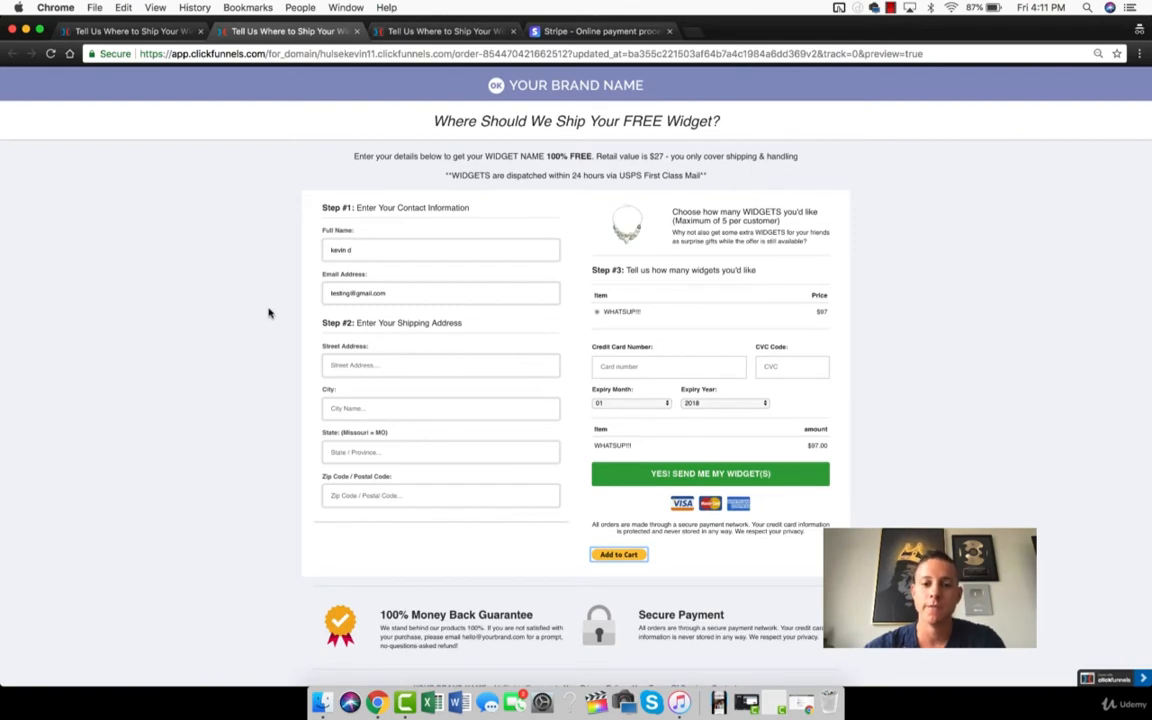
click(356, 32)
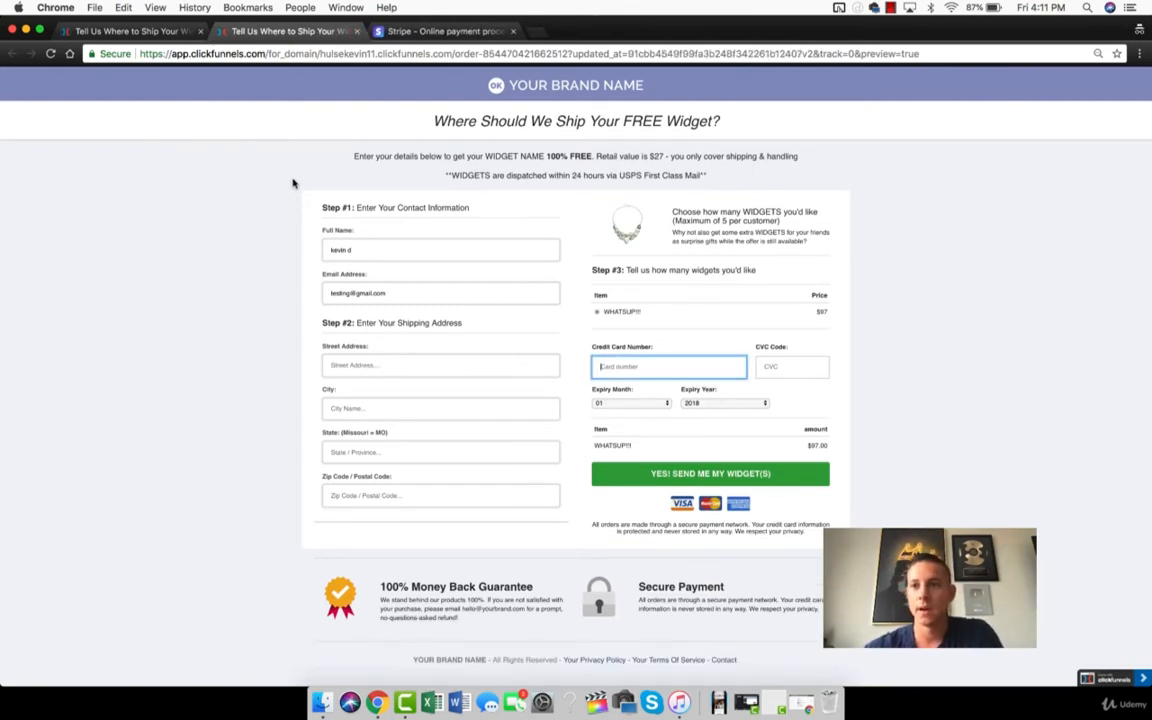
click(150, 33)
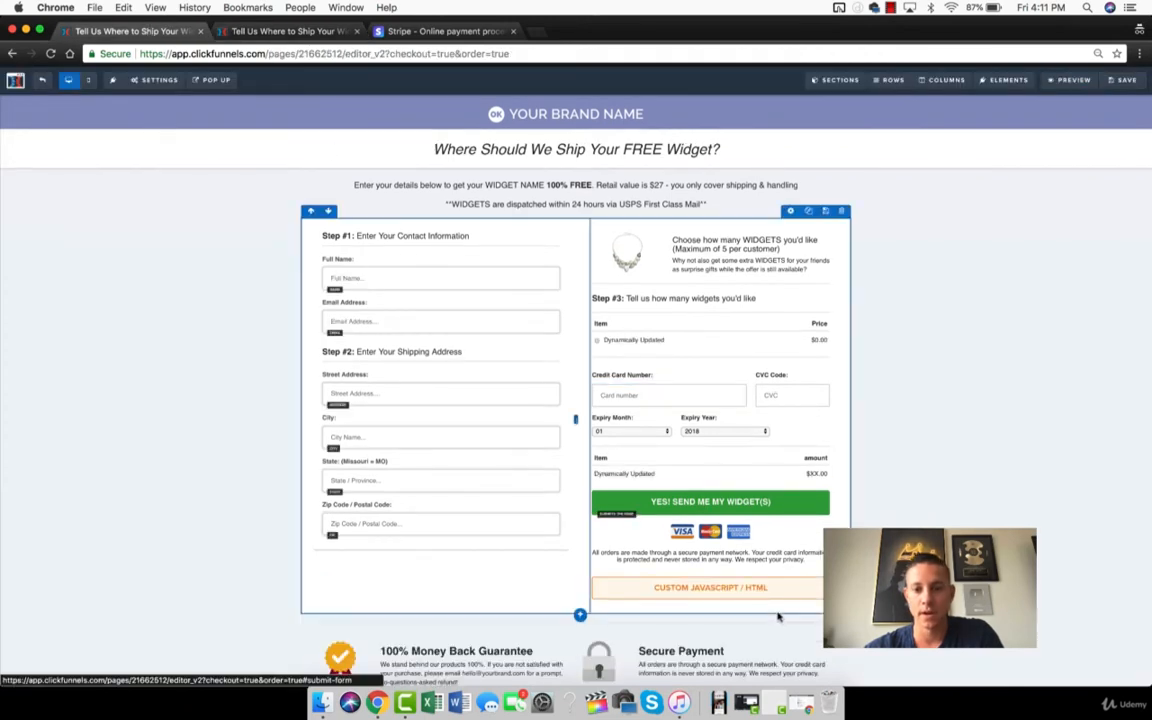
- Add a headline above the Custom JavaScript/HTML element reading "OR Pay by Paypal and get the exact same product!" and save the page
click(711, 590)
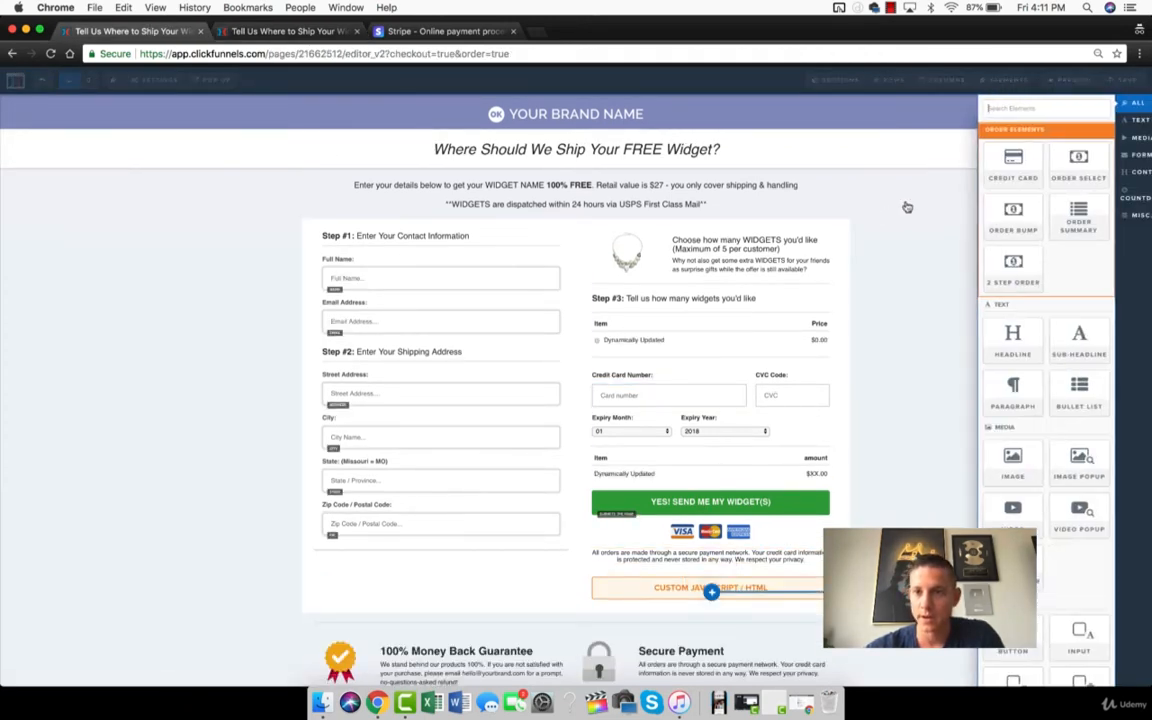
click(984, 326)
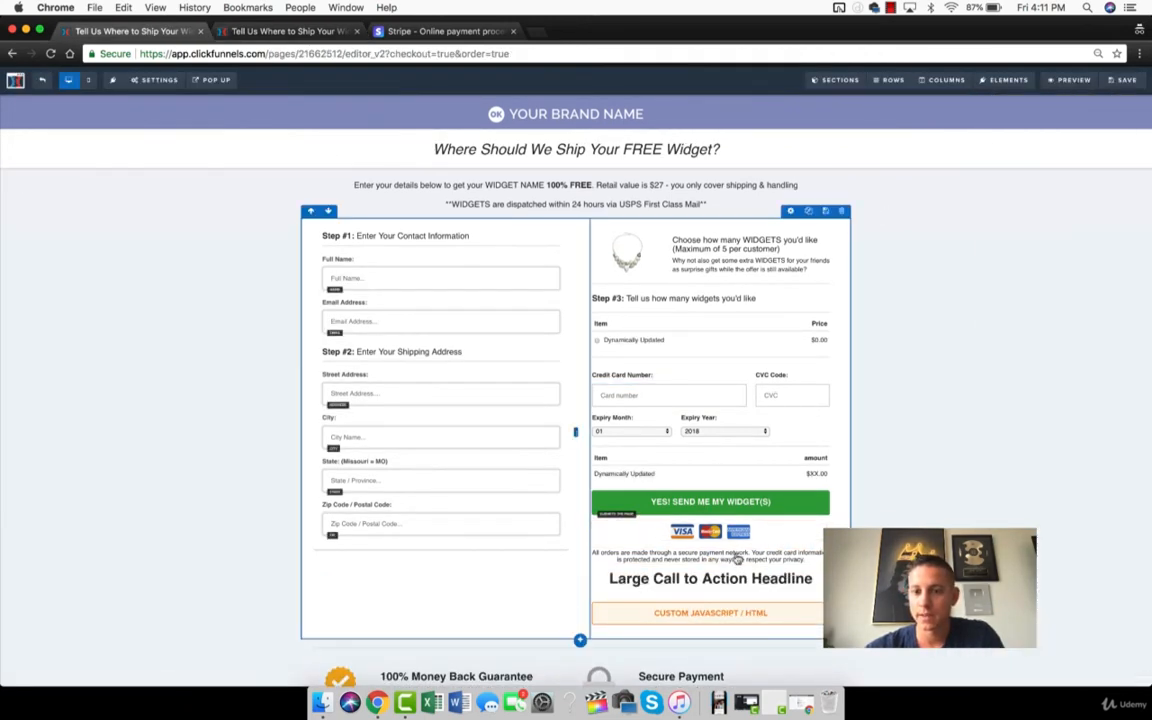
triple_click(706, 580)
text(OR Pa)
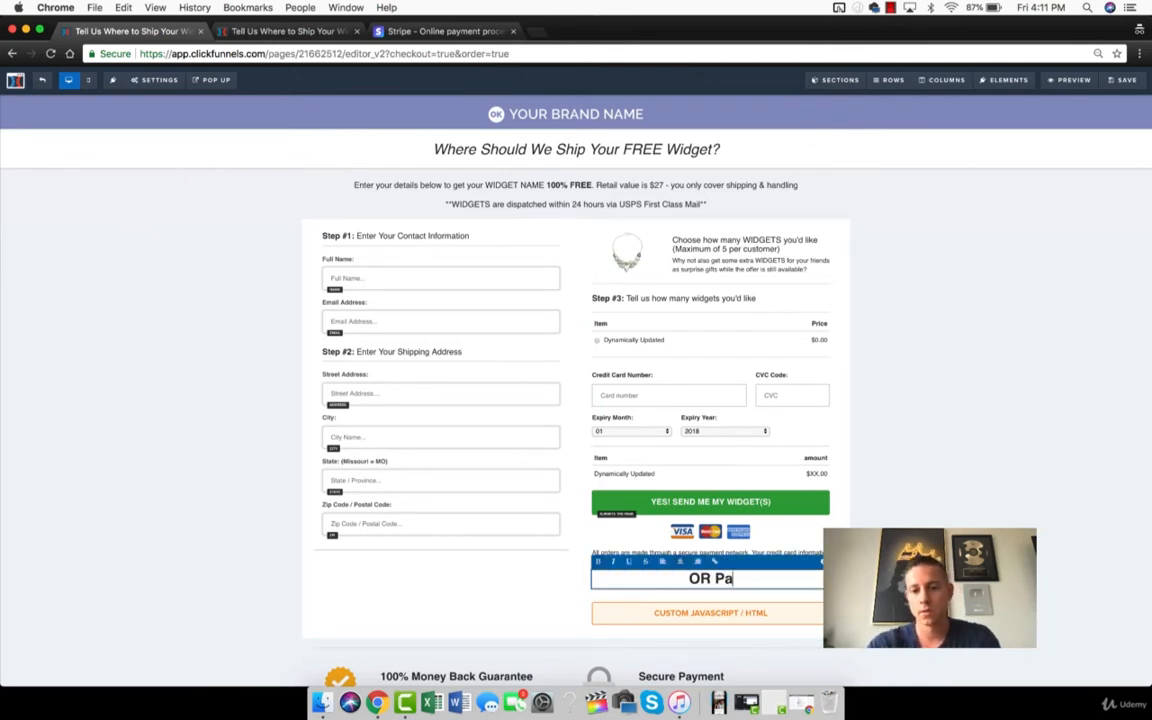
text(y by Paypal and get)
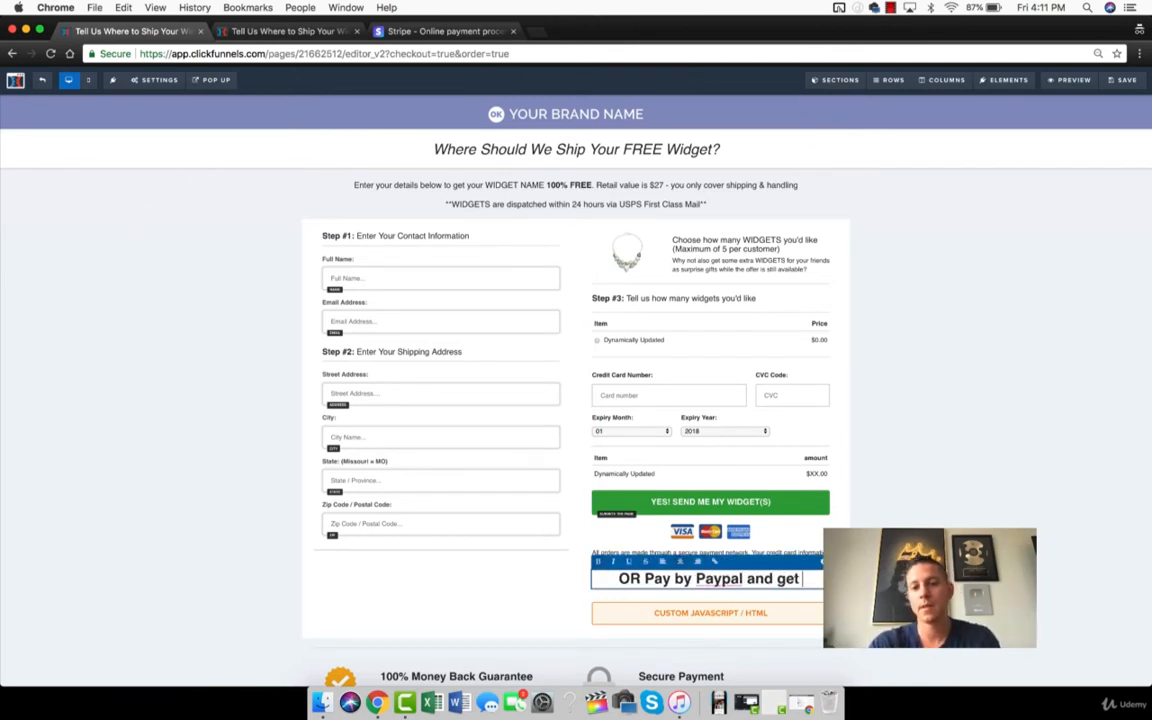
text( the exact sam)
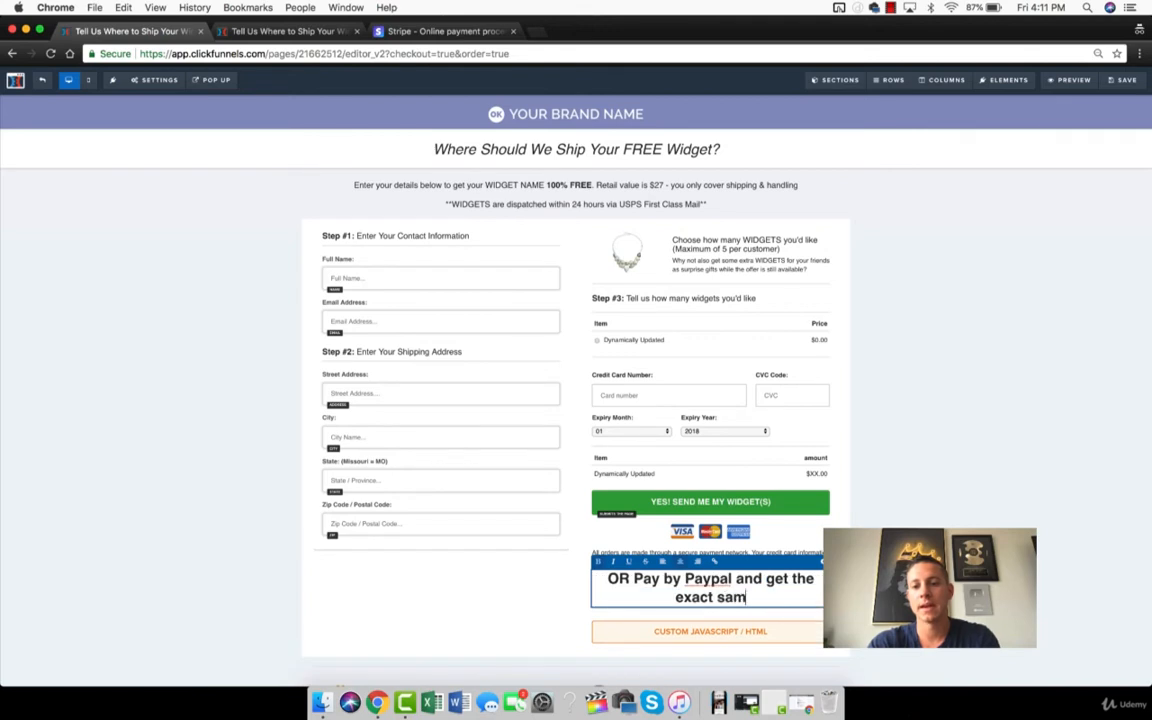
text(e product!)
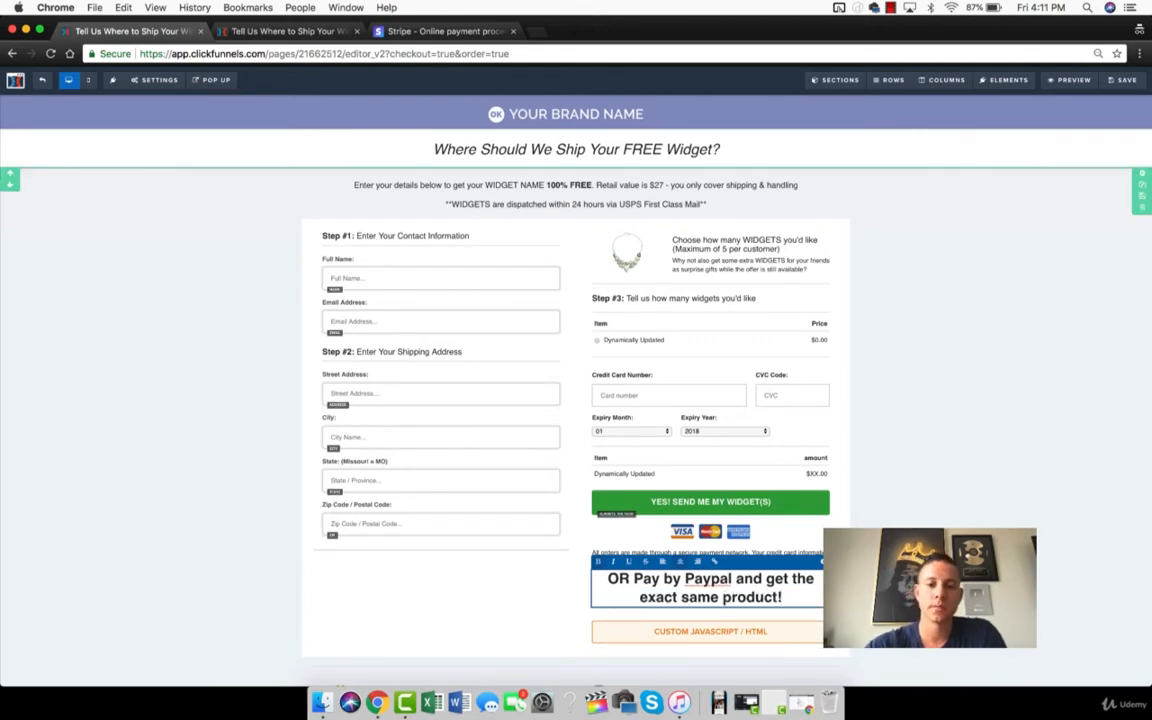
click(1128, 79)
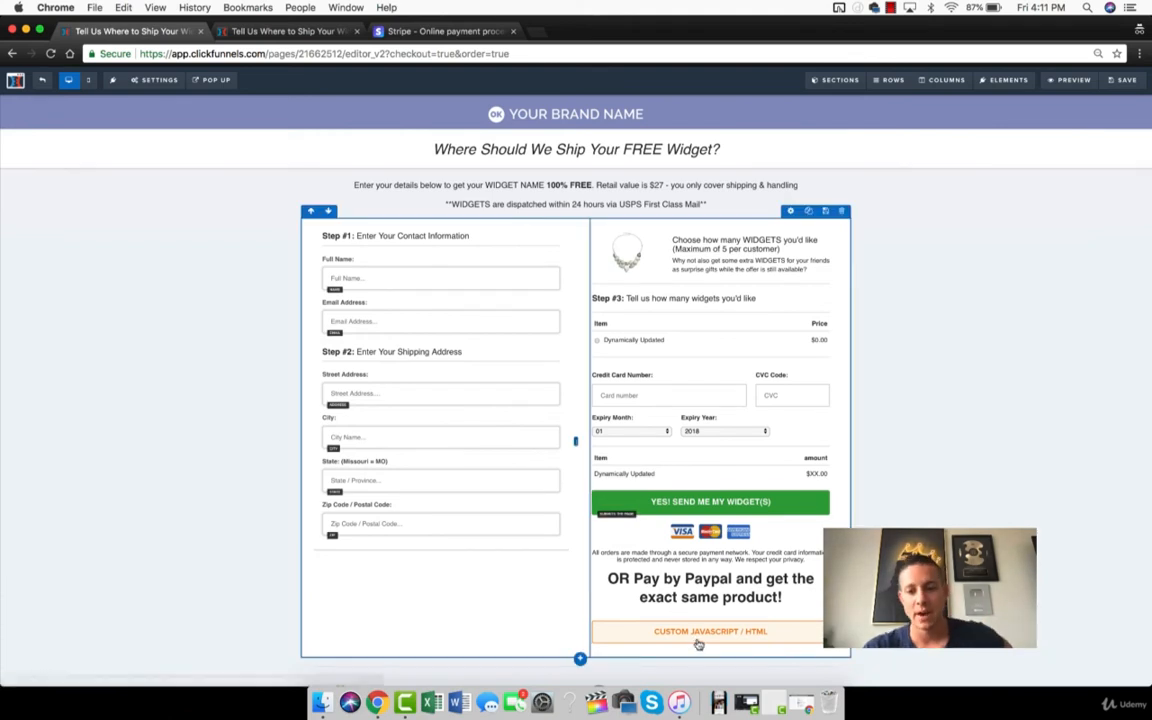
- Move the Custom JavaScript/HTML element above the necklace image, save the page, and preview it
drag(358, 530, 375, 504)
drag(538, 446, 708, 257)
click(1123, 79)
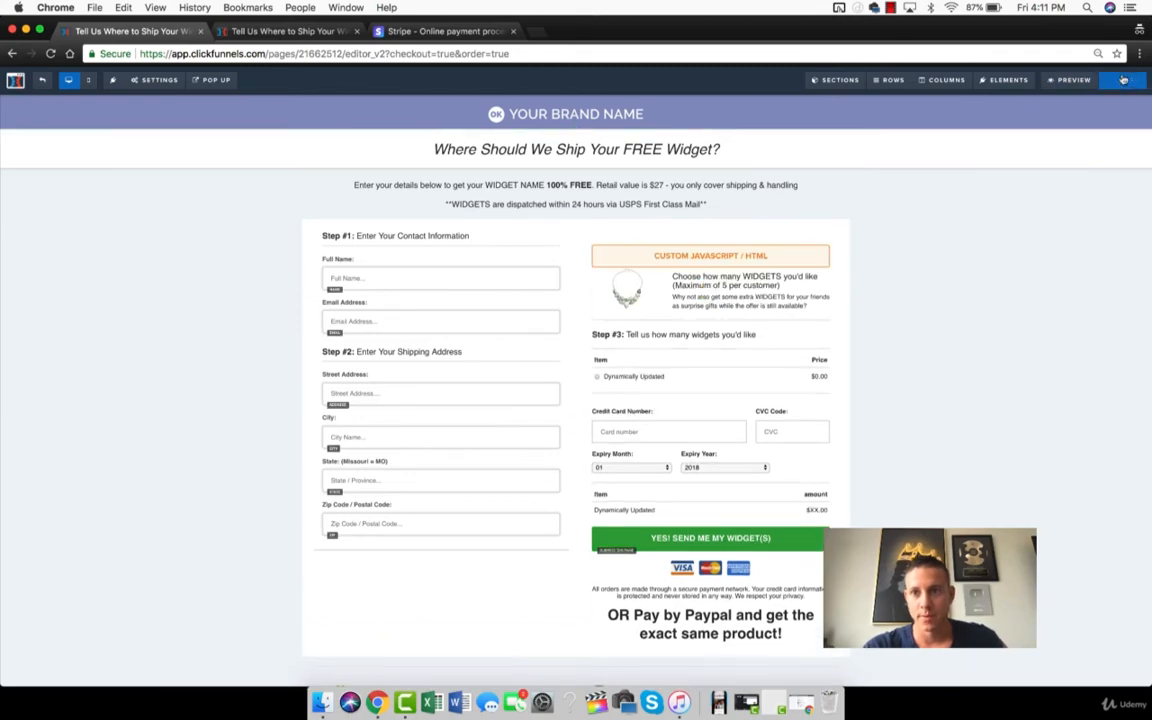
click(1062, 80)
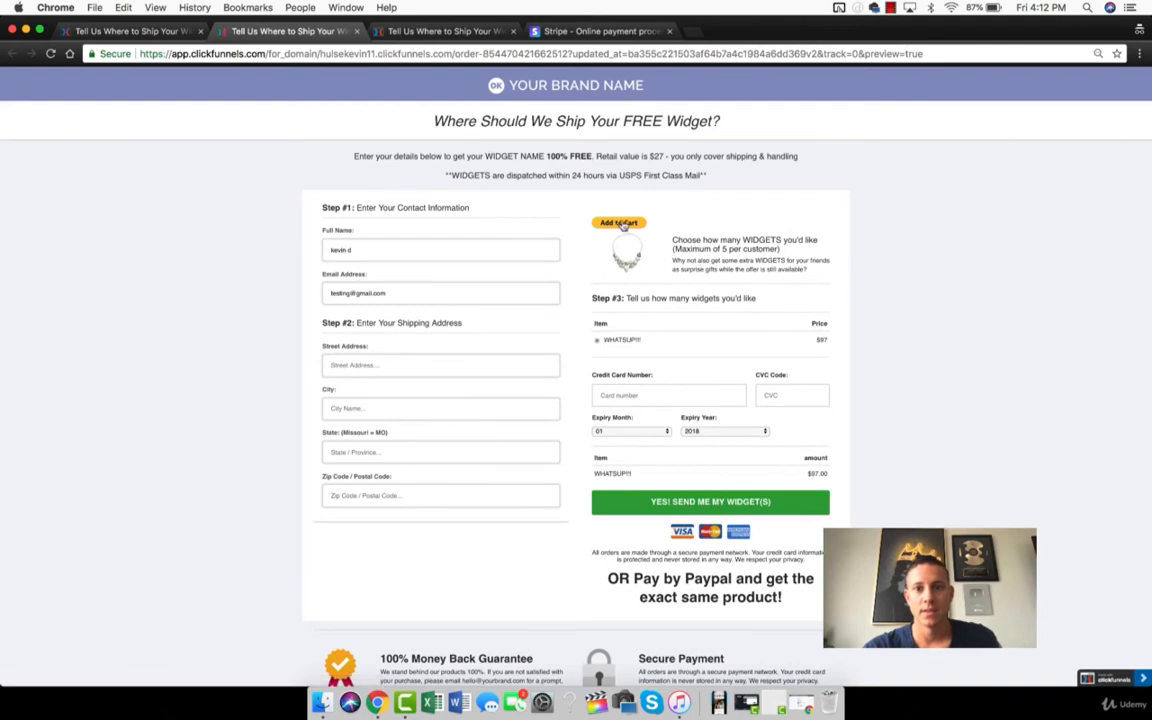
- Close the preview, move the Custom JavaScript/HTML element back below the PayPal headline, and reduce its top margin
click(357, 31)
drag(721, 489, 718, 587)
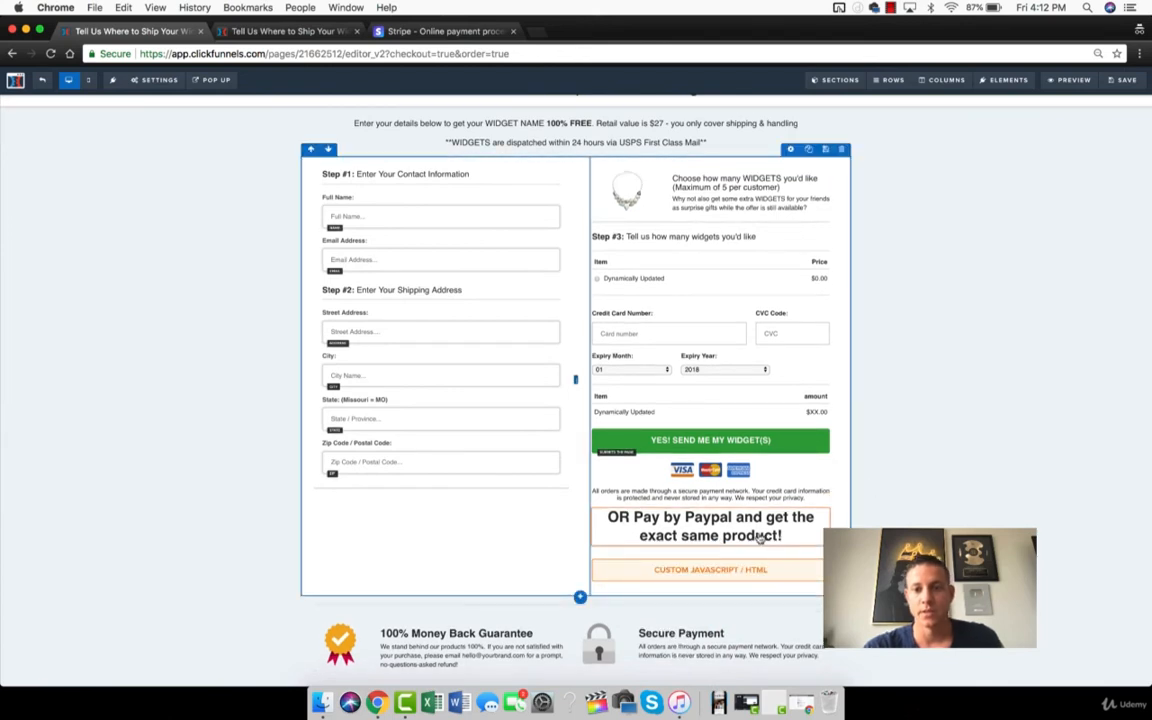
click(790, 555)
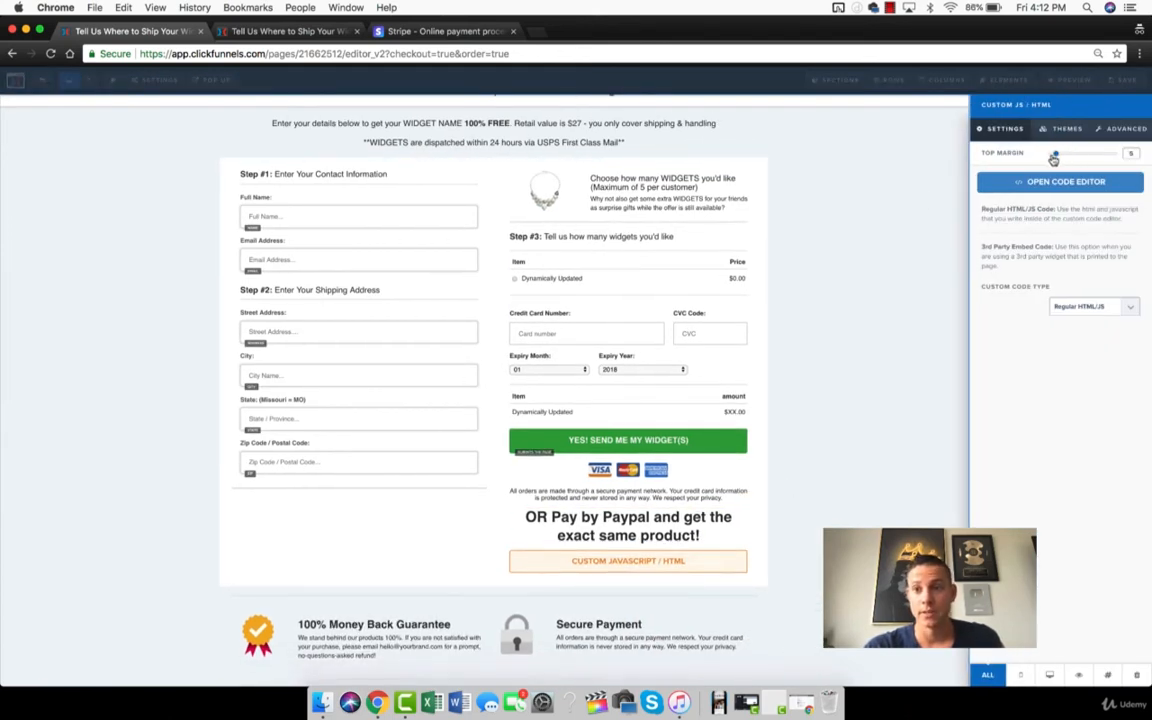
click(848, 391)
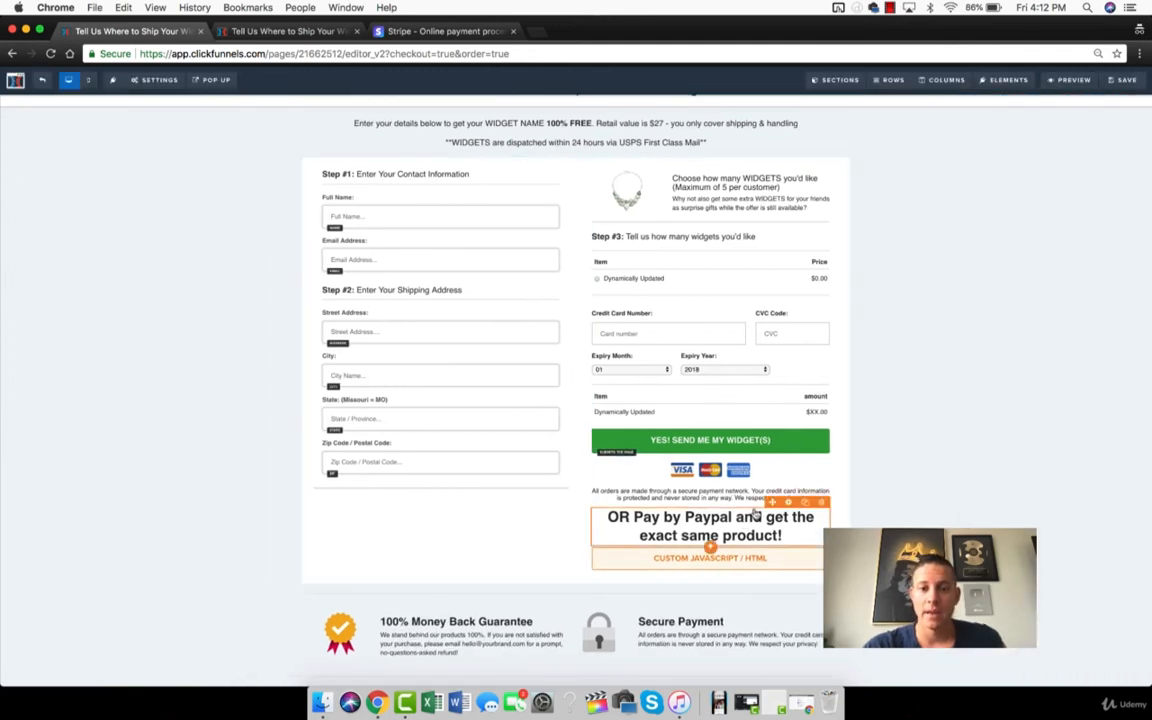
- Increase the top margin of the "OR Pay by Paypal" headline slightly
click(743, 524)
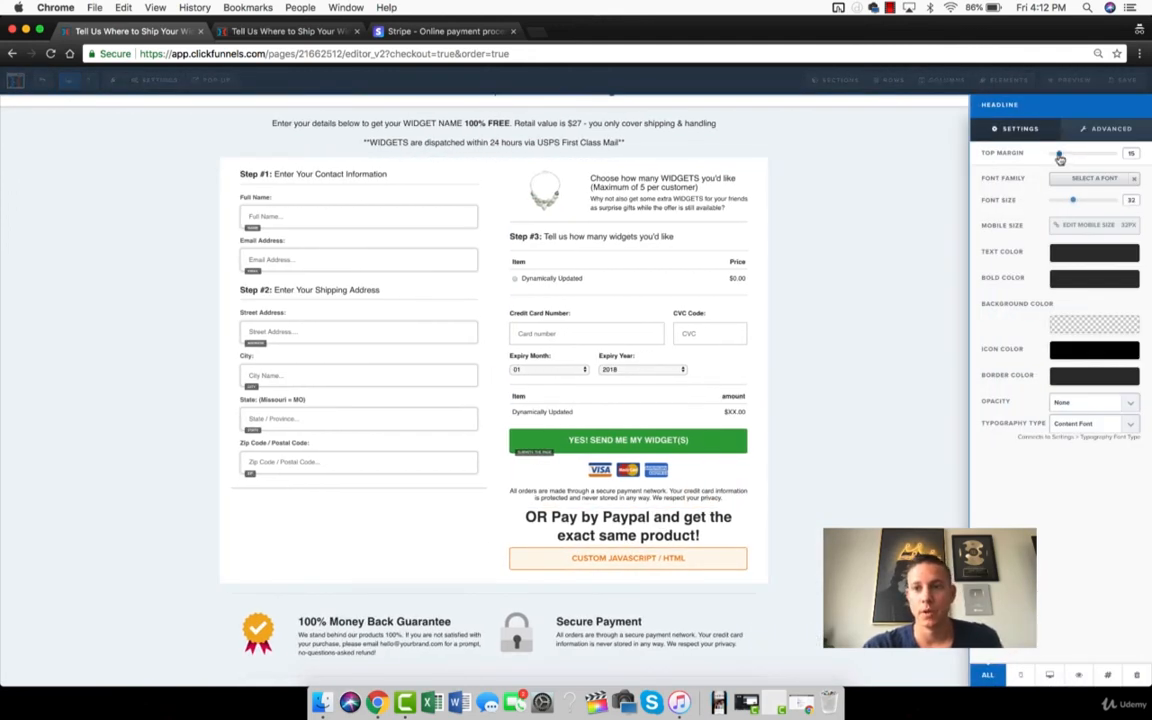
drag(1062, 155, 1067, 156)
click(957, 226)
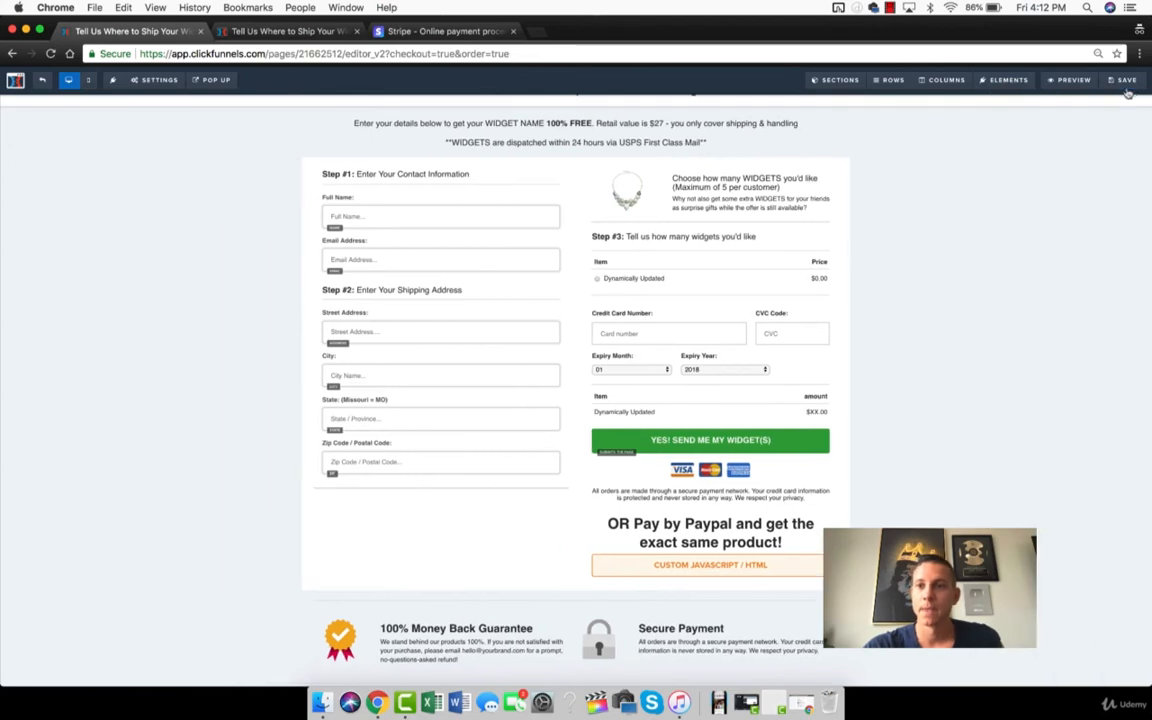
- Save the order form and preview it to review the item summary and the PayPal option
click(1128, 85)
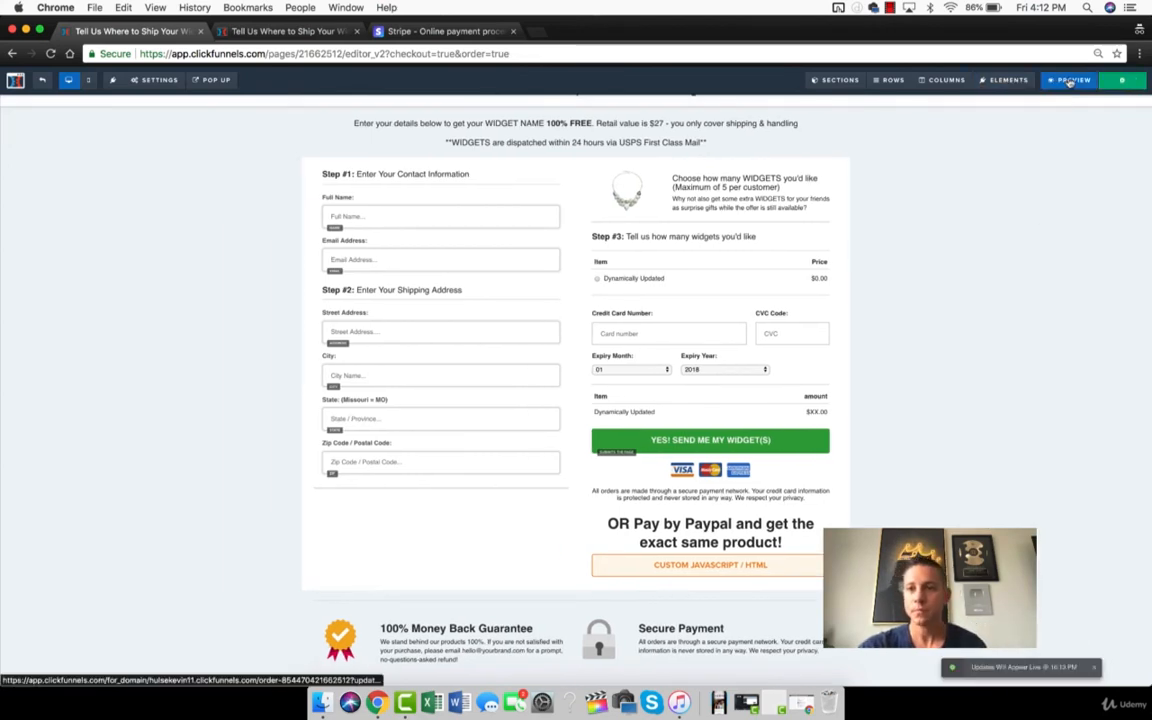
click(1068, 80)
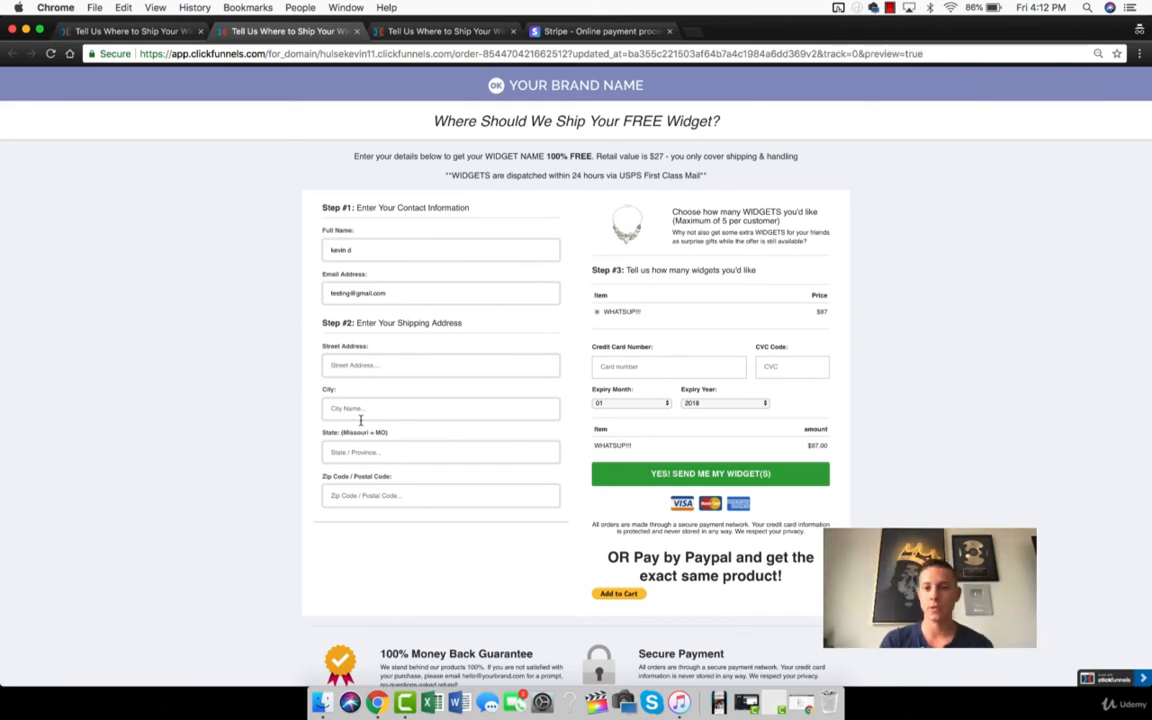
drag(589, 445, 828, 450)
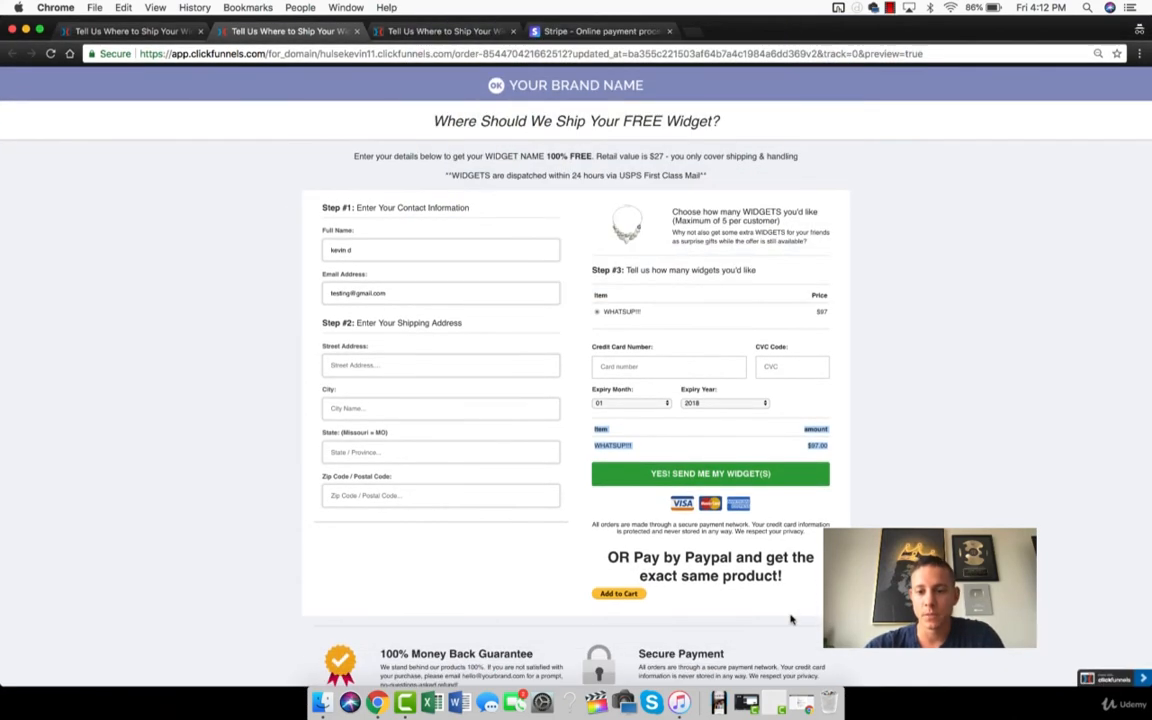
- Copy the Email version of the button link from PayPal's generated code page and return to the order form editor
click(790, 703)
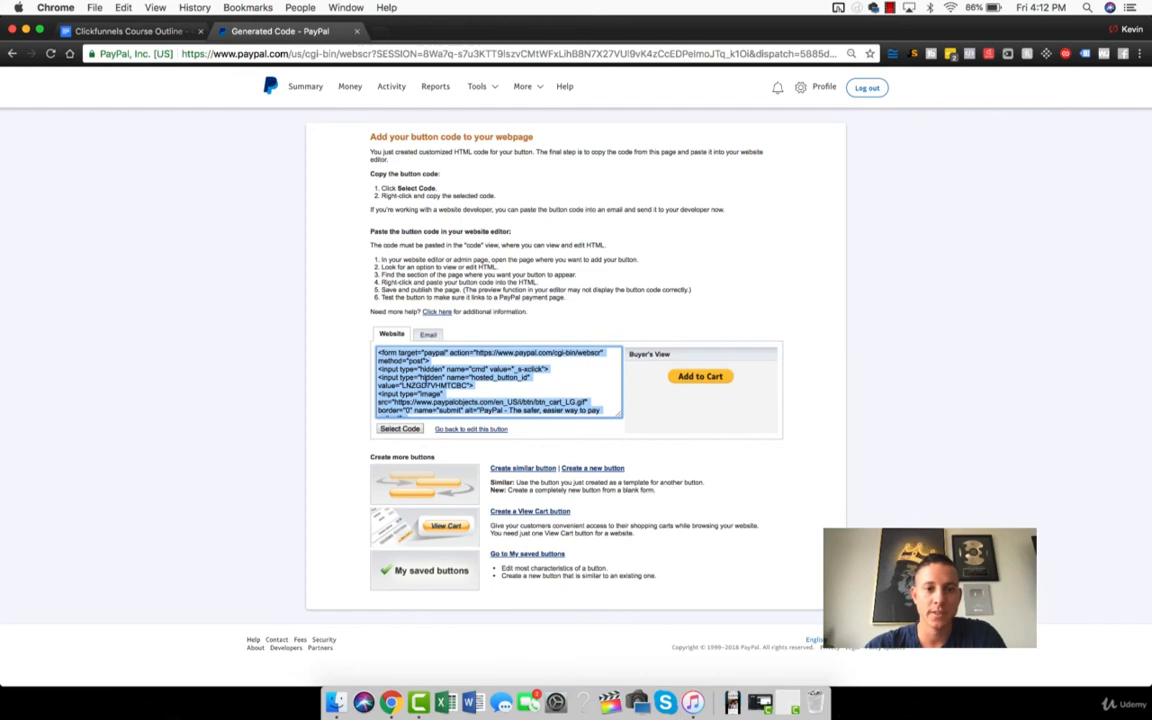
click(428, 334)
click(487, 356)
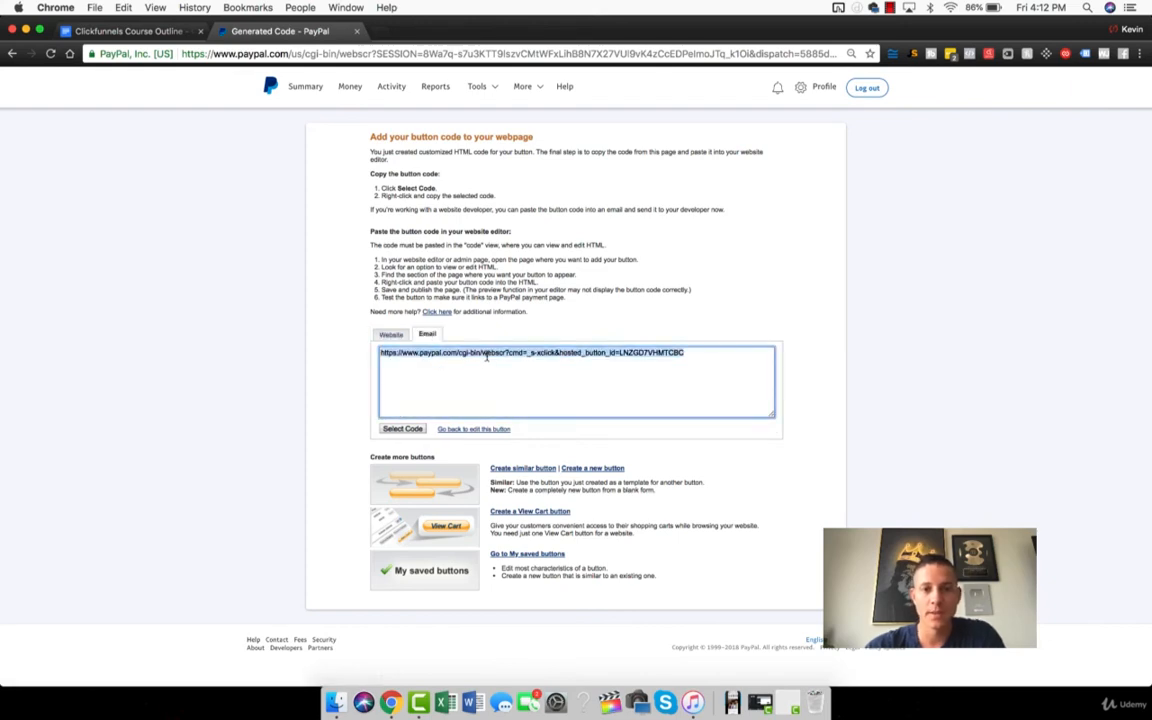
key(super+m)
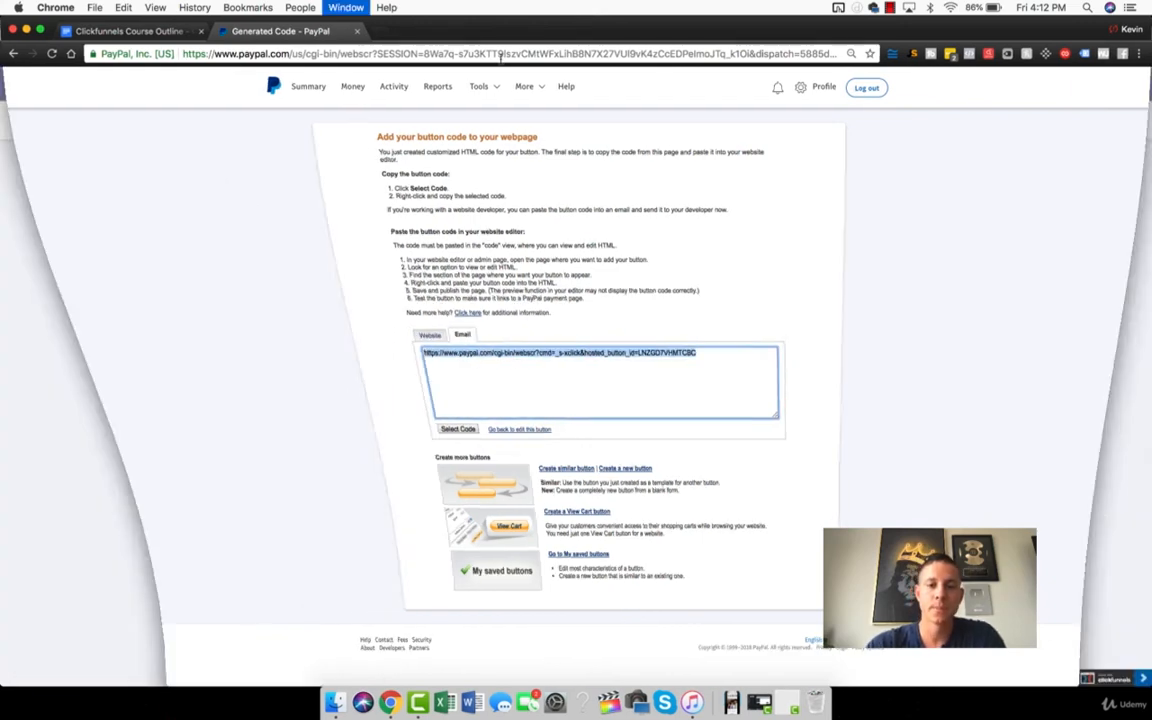
key(super+w)
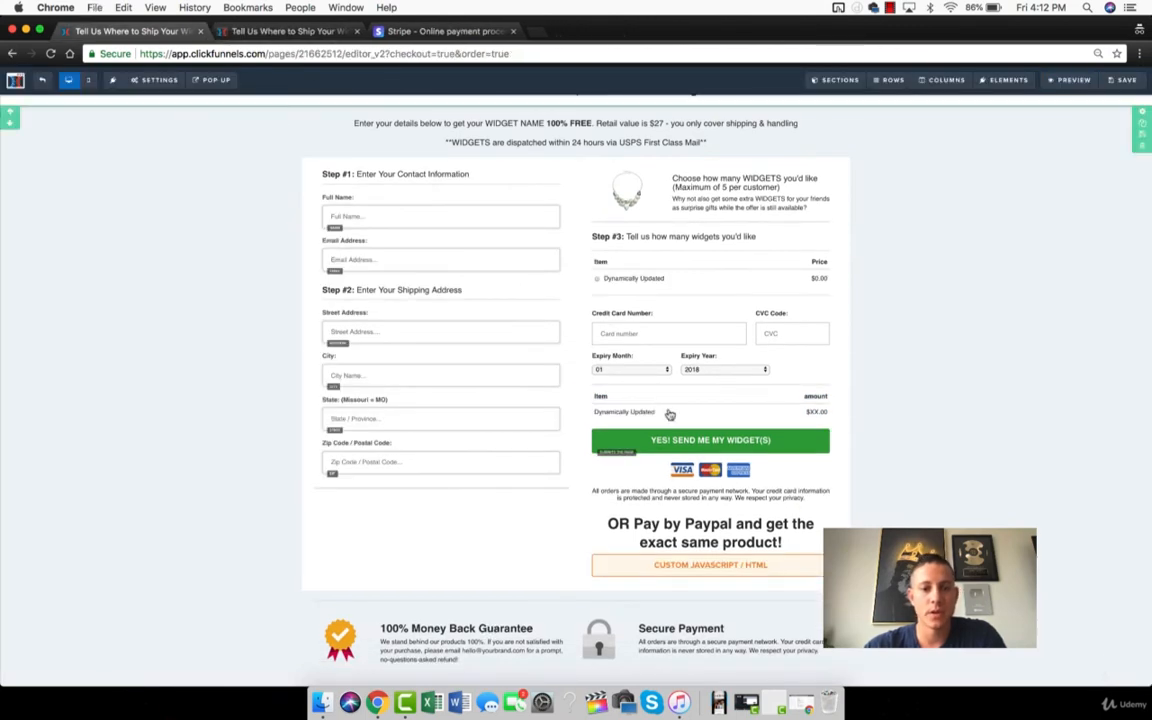
- Delete the Custom JavaScript/HTML element below the PayPal headline and confirm the removal
mouse_move(706, 567)
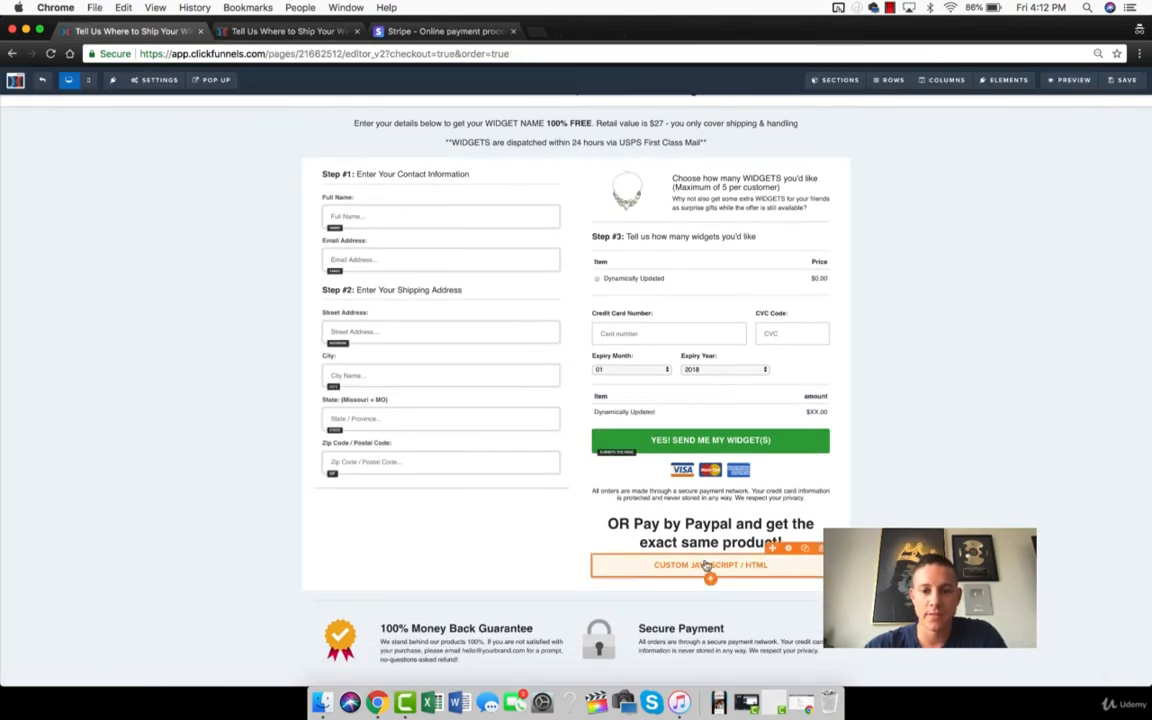
click(817, 548)
click(693, 131)
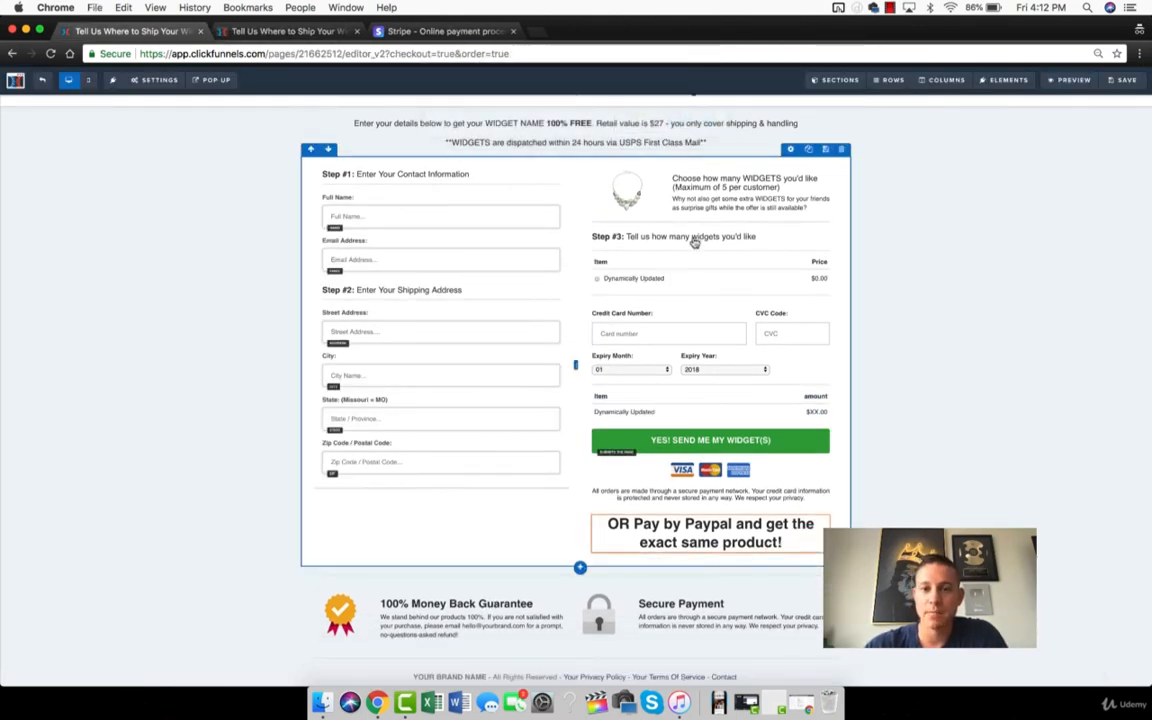
- Search the page elements for a button and add a Button element below the PayPal headline
click(712, 571)
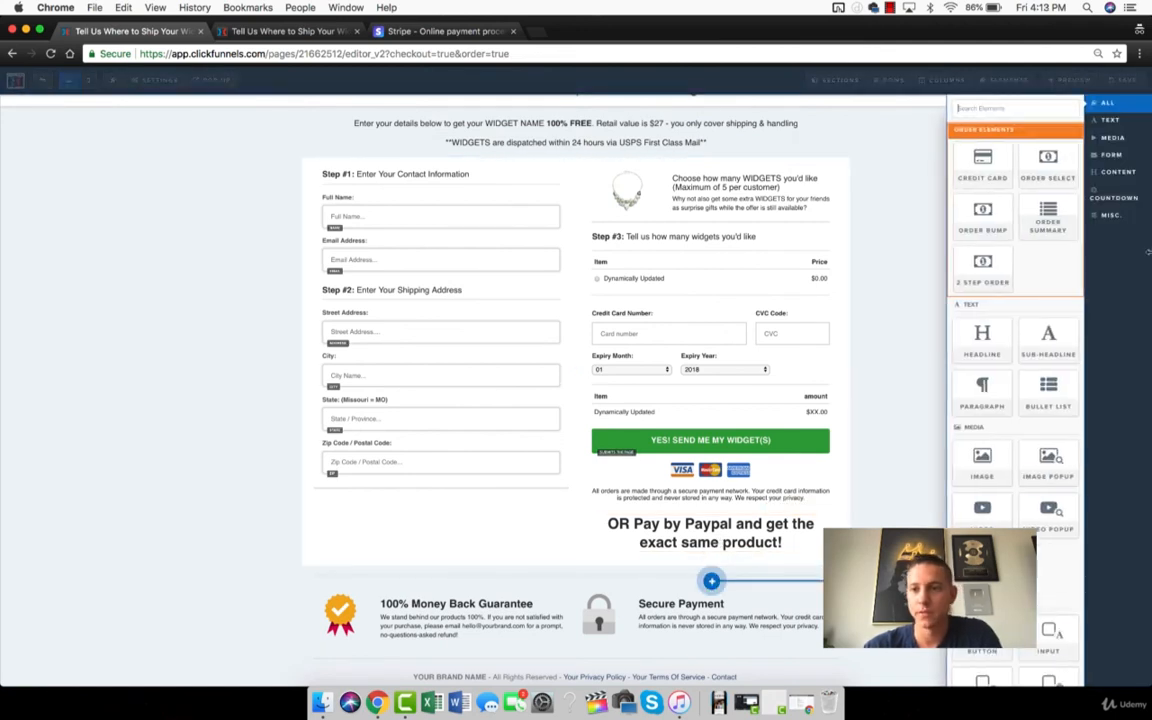
text(butt)
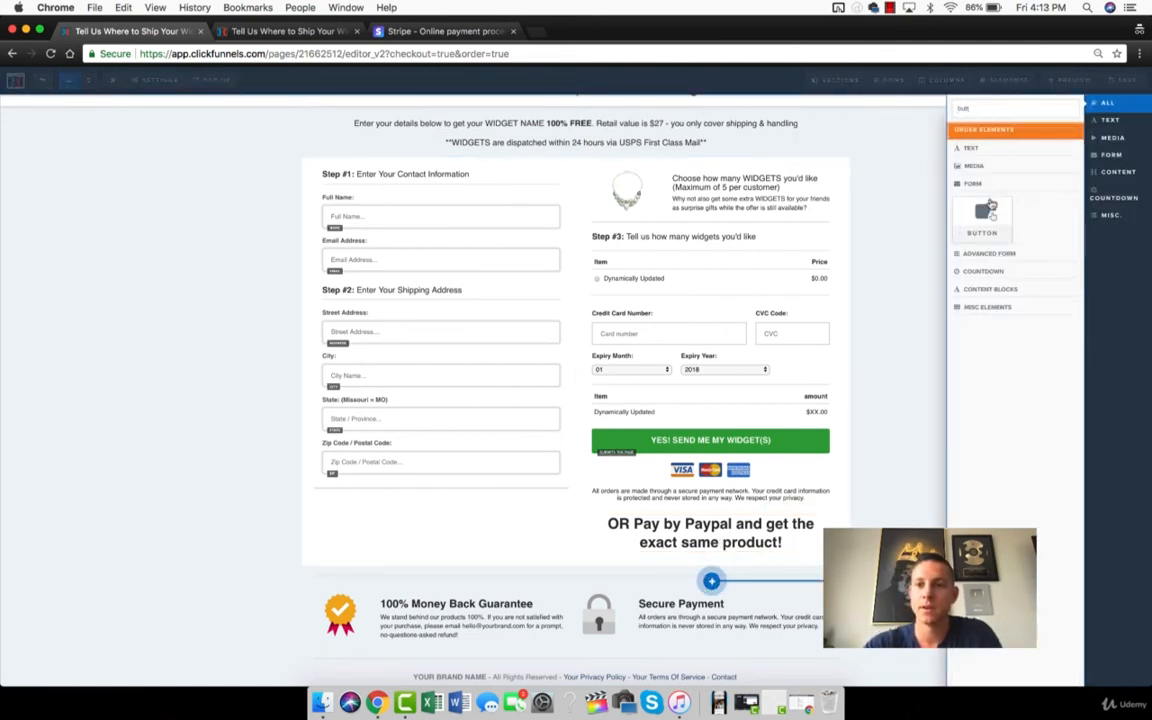
click(990, 214)
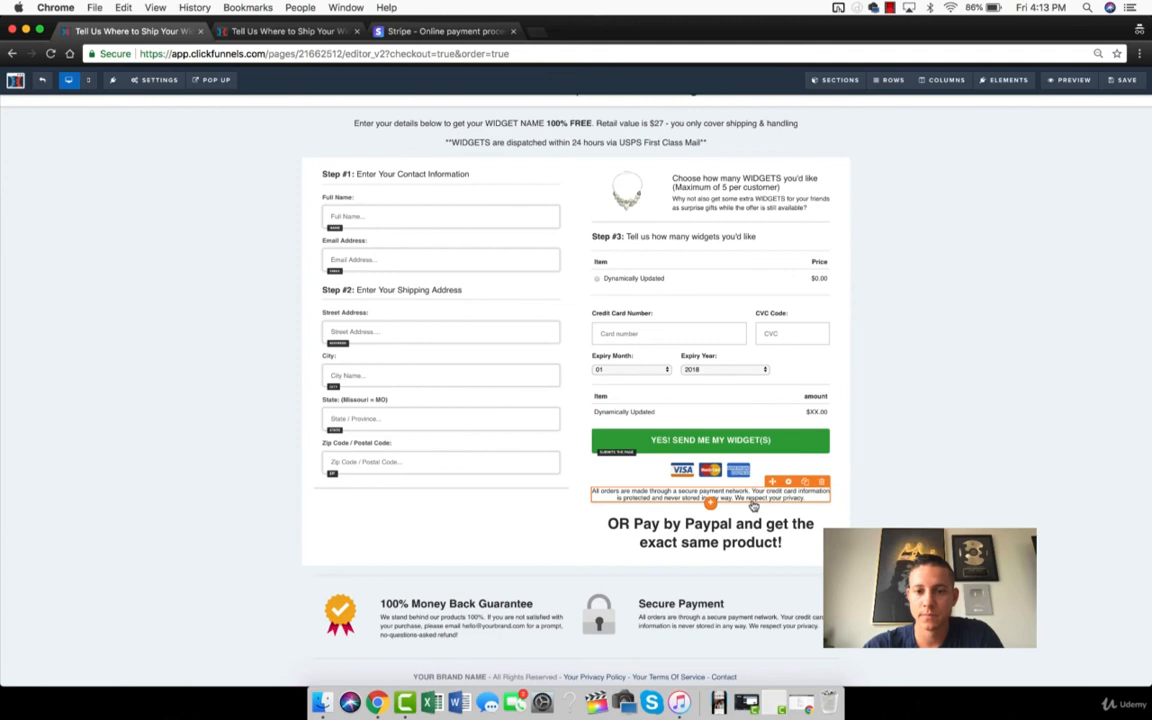
click(711, 568)
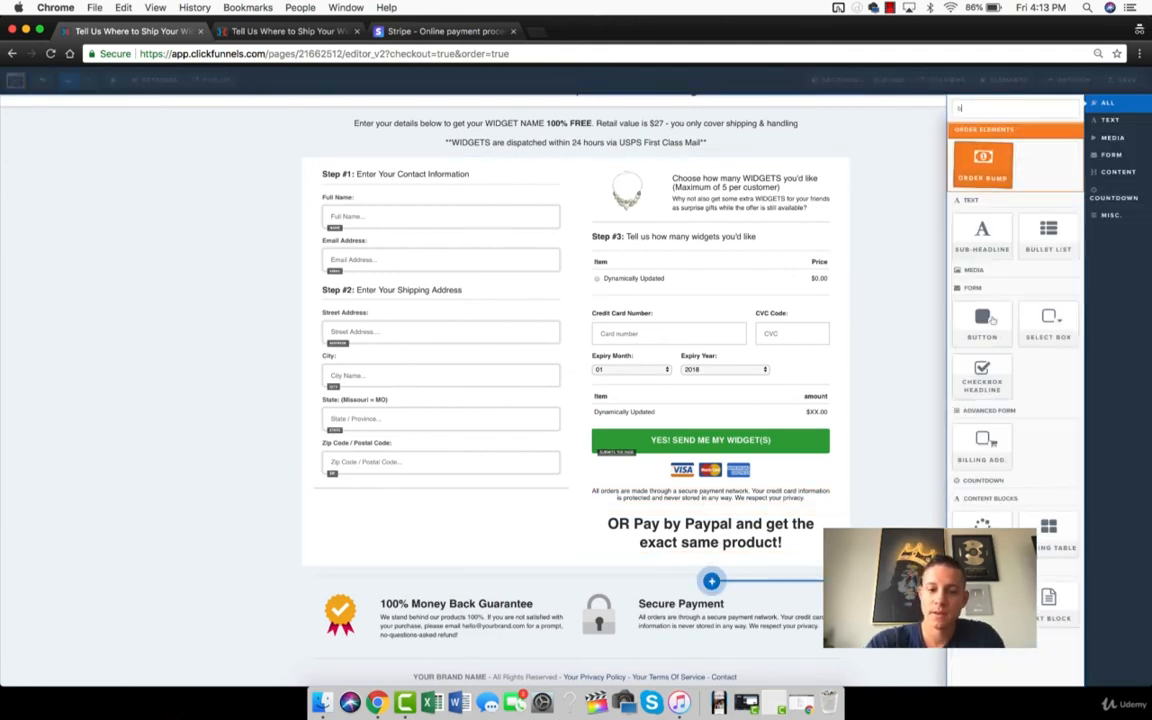
click(995, 214)
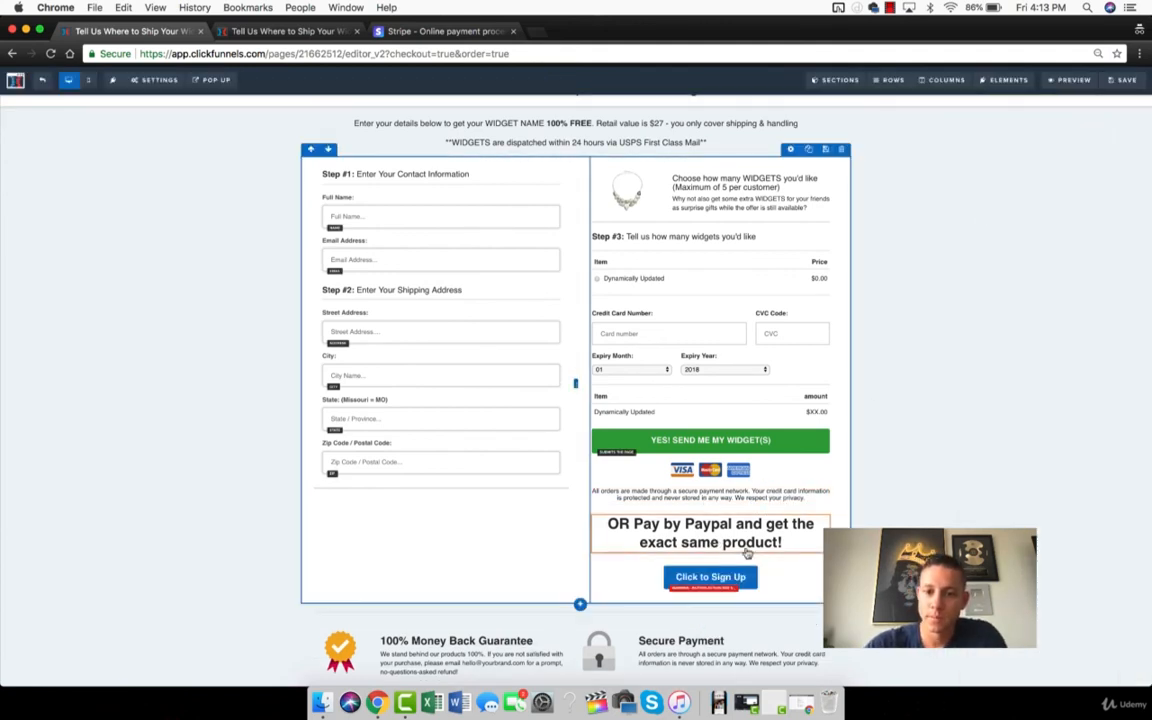
- Set the new button's action to Go to Website URL using the copied PayPal email link
click(709, 580)
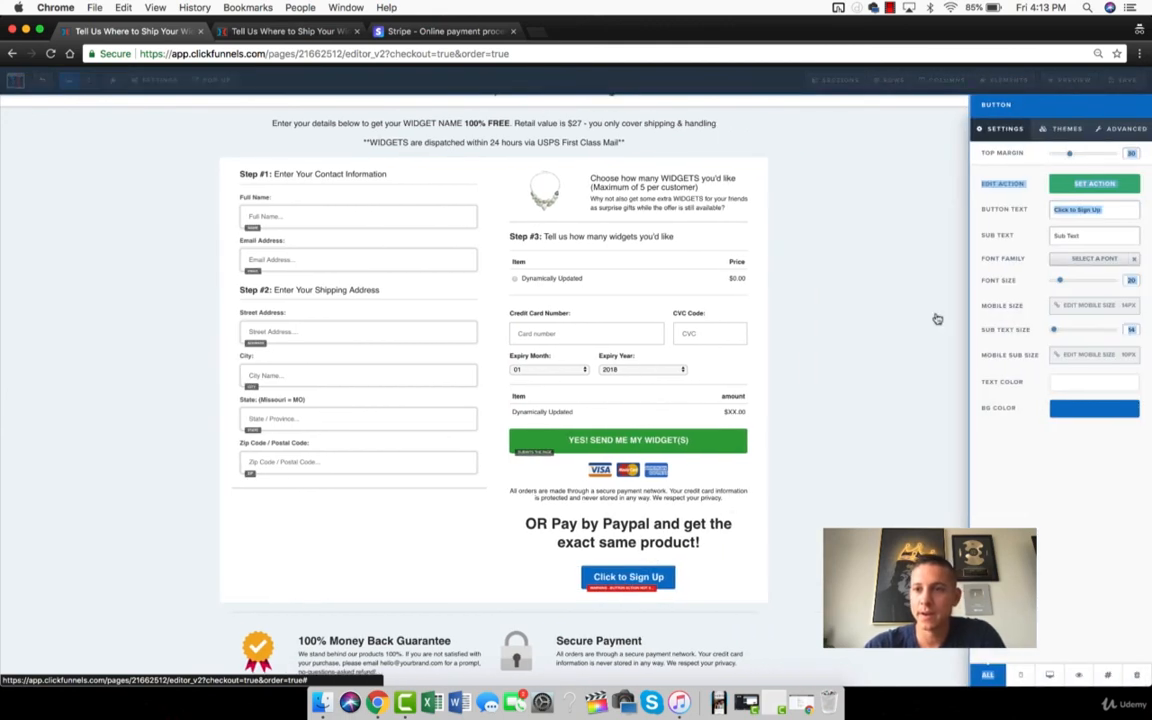
click(1000, 180)
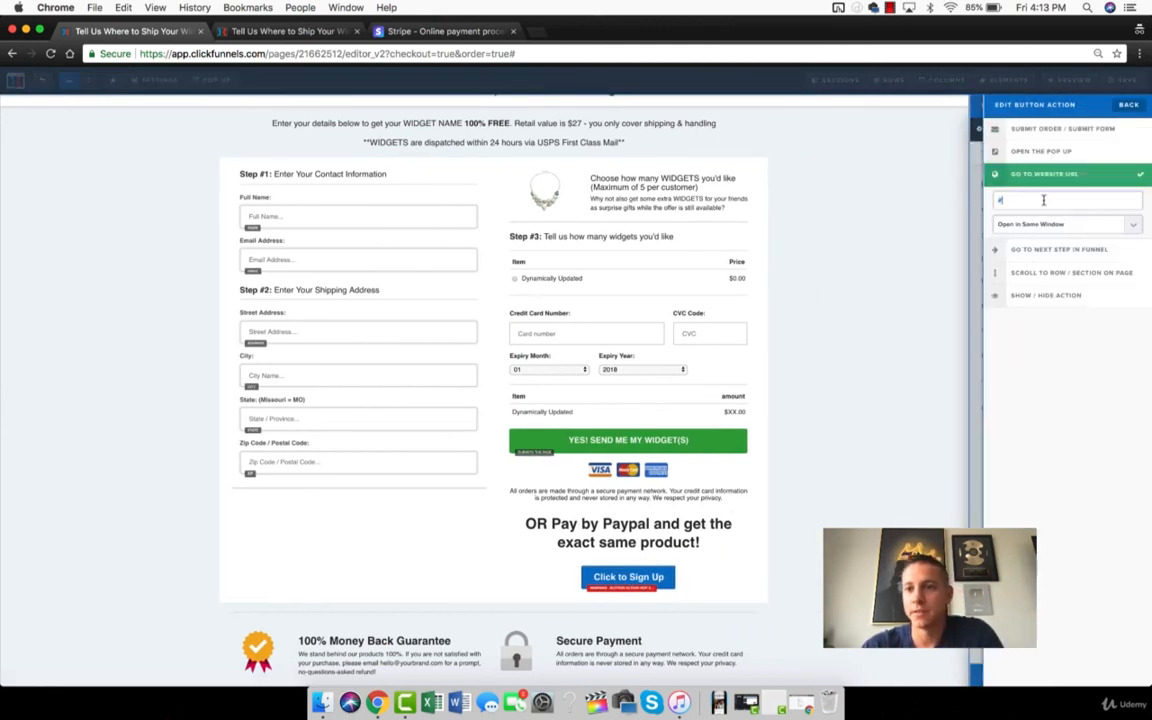
key(cmd+v)
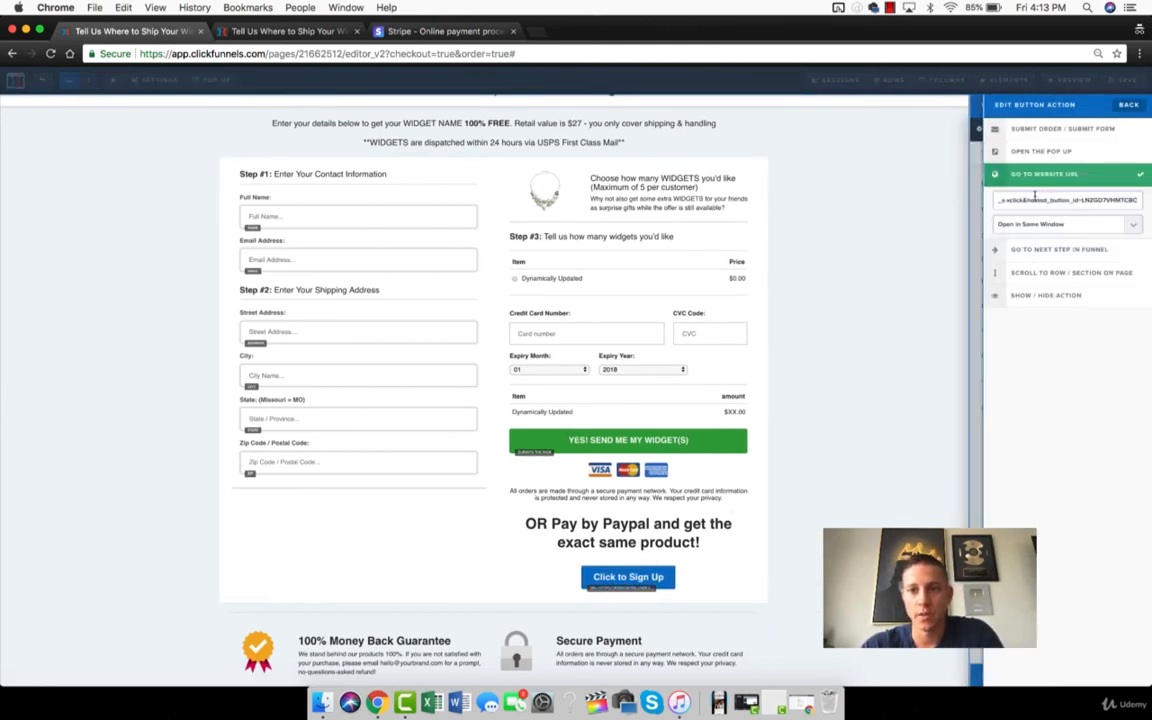
- Check the email link on PayPal's generated code page and set the button's link to Open in New Tab/Window
click(781, 703)
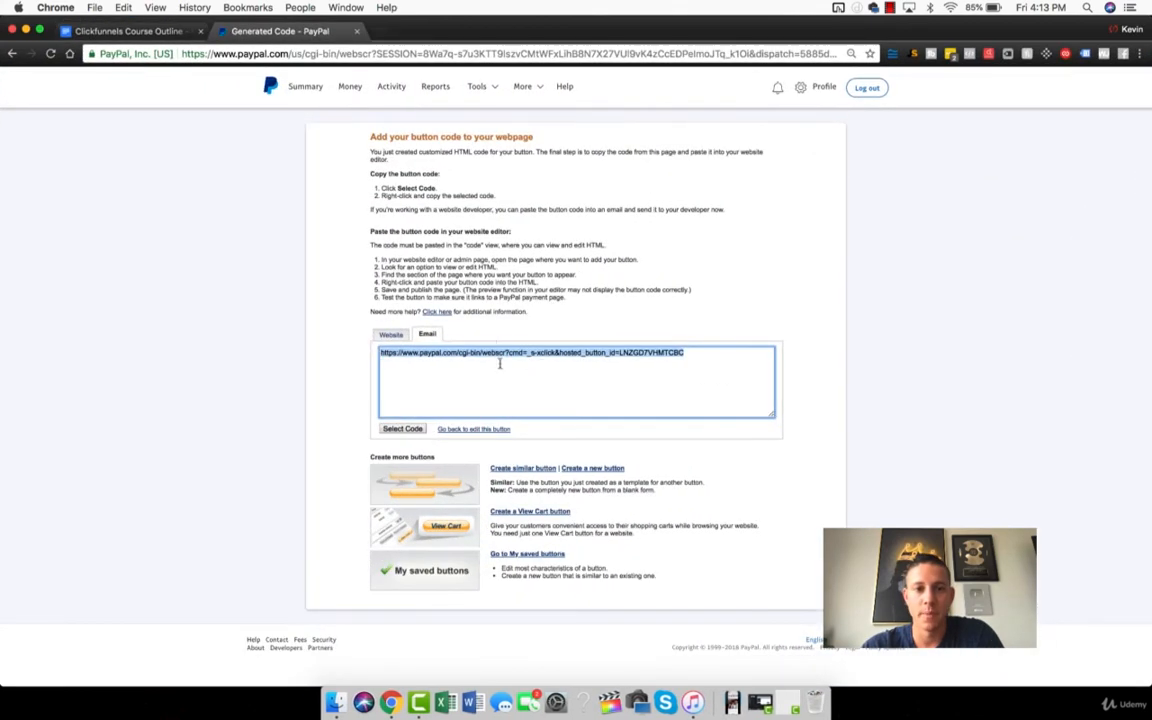
key(cmd+m)
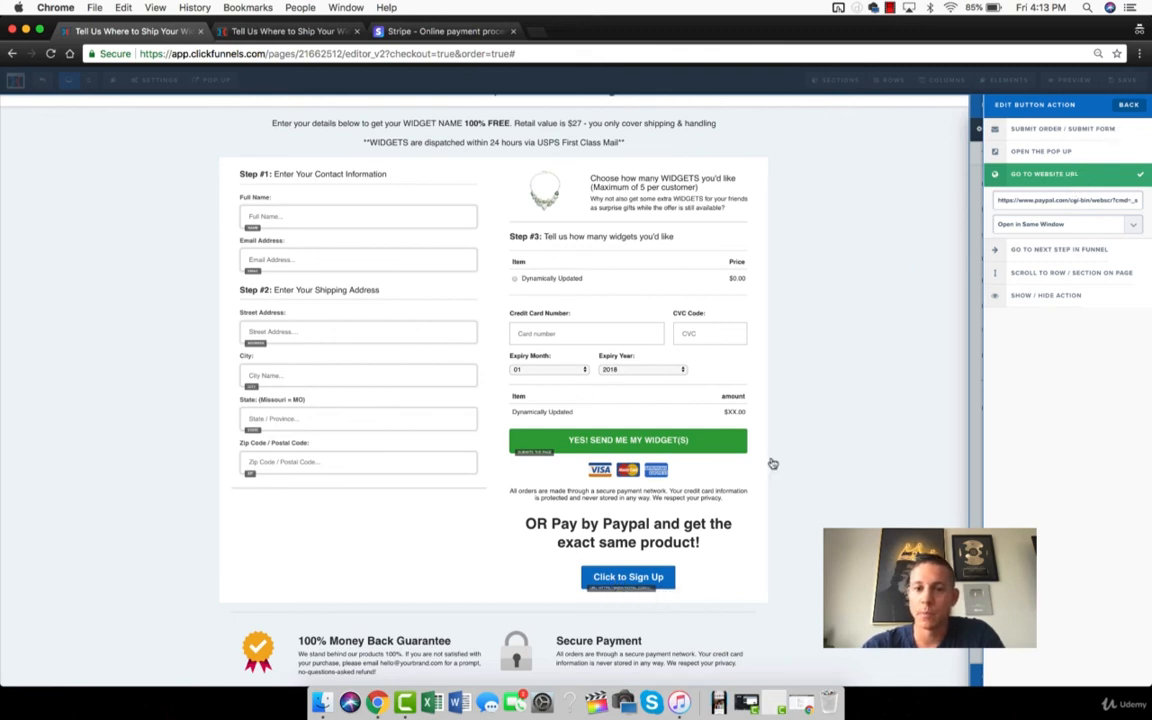
click(1085, 226)
click(1085, 230)
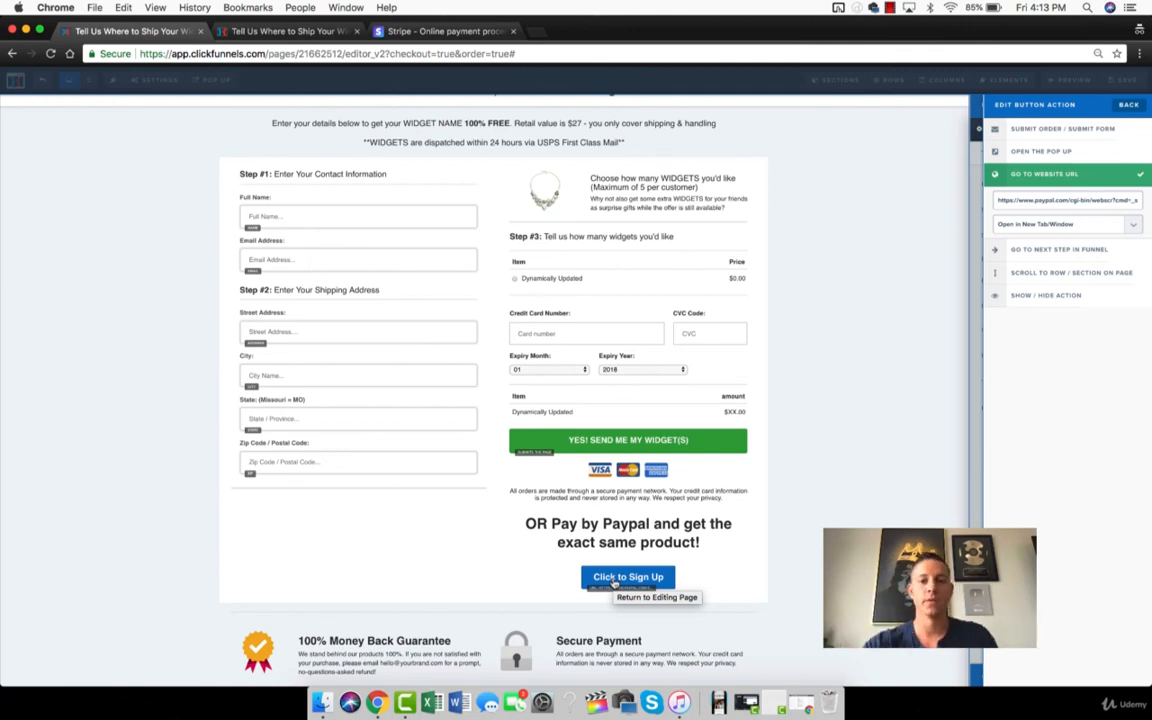
- Return to the button's settings and set its text to "WHATSUP BUY MY STUFF!"
click(1125, 117)
triple_click(1085, 209)
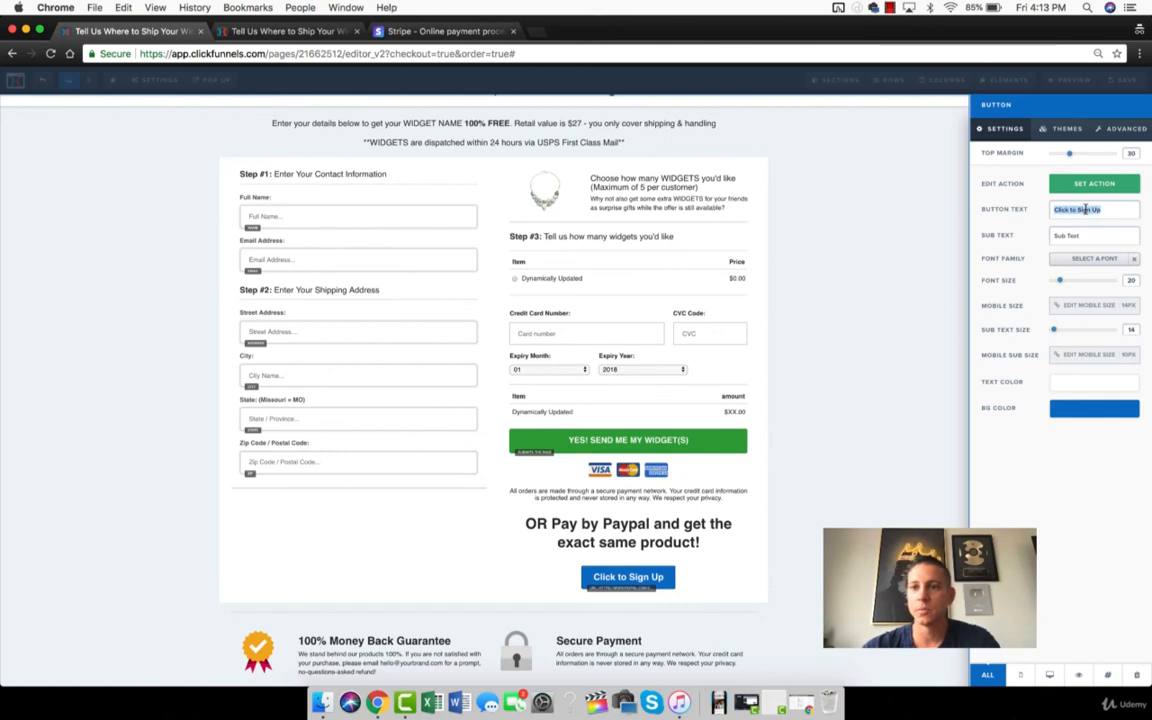
text(WHATSUP BBUY MY)
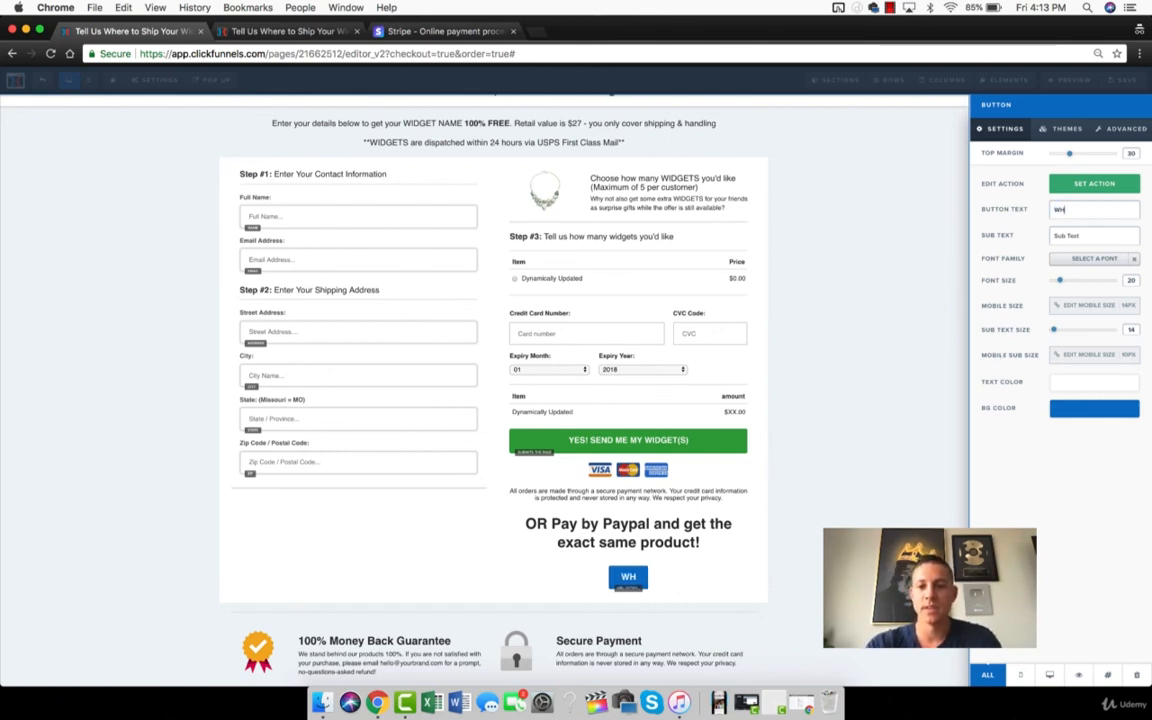
key(BackSpace)
key(BackSpace)
key(BackSpace)
key(BackSpace)
key(BackSpace)
key(BackSpace)
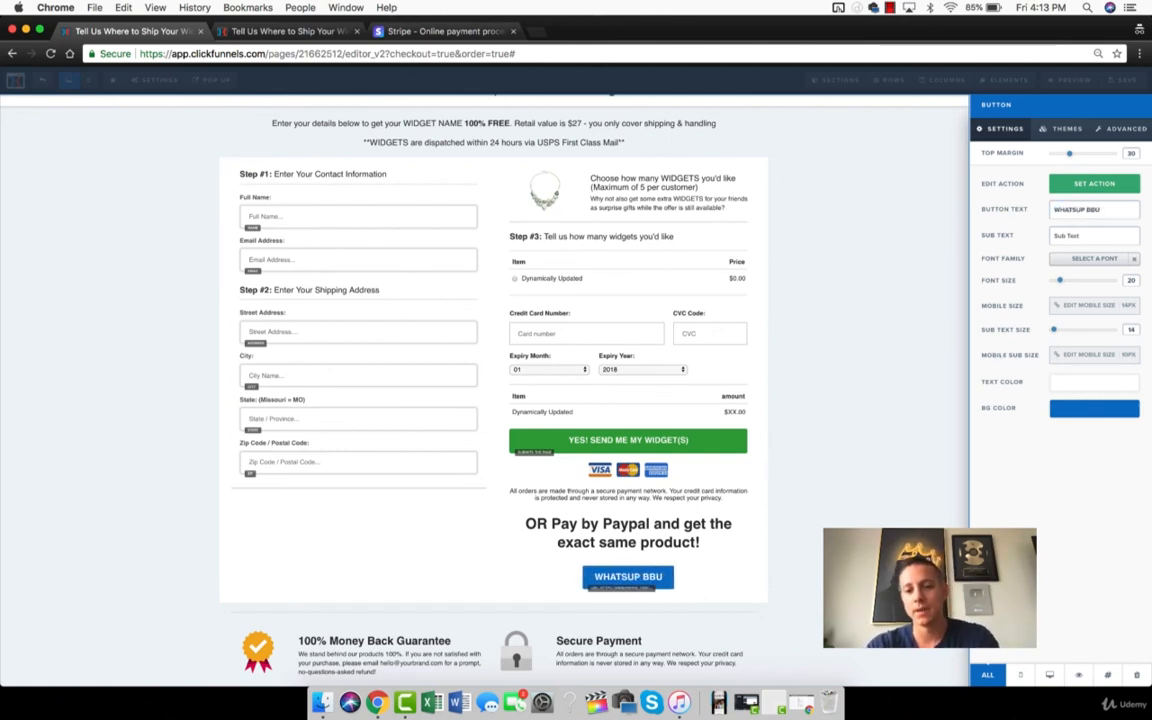
text(UY MY STUFF!)
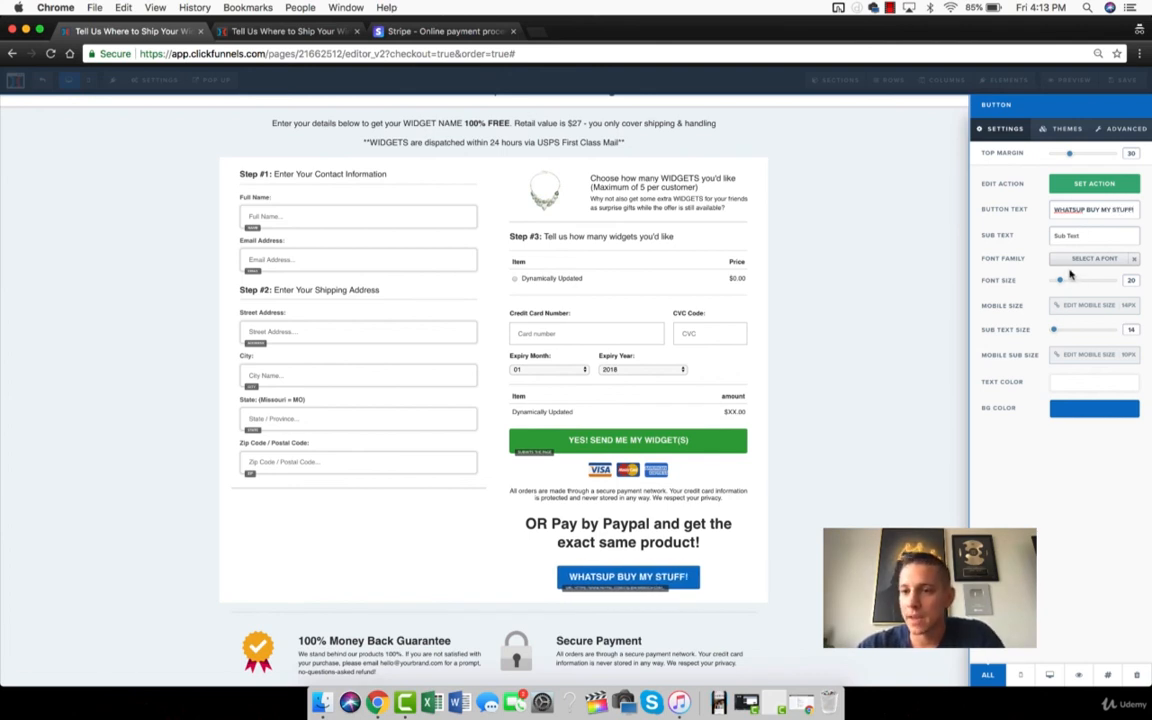
- Apply the Green Button theme to the PayPal button and exit the page editor to the funnel step overview
click(1066, 128)
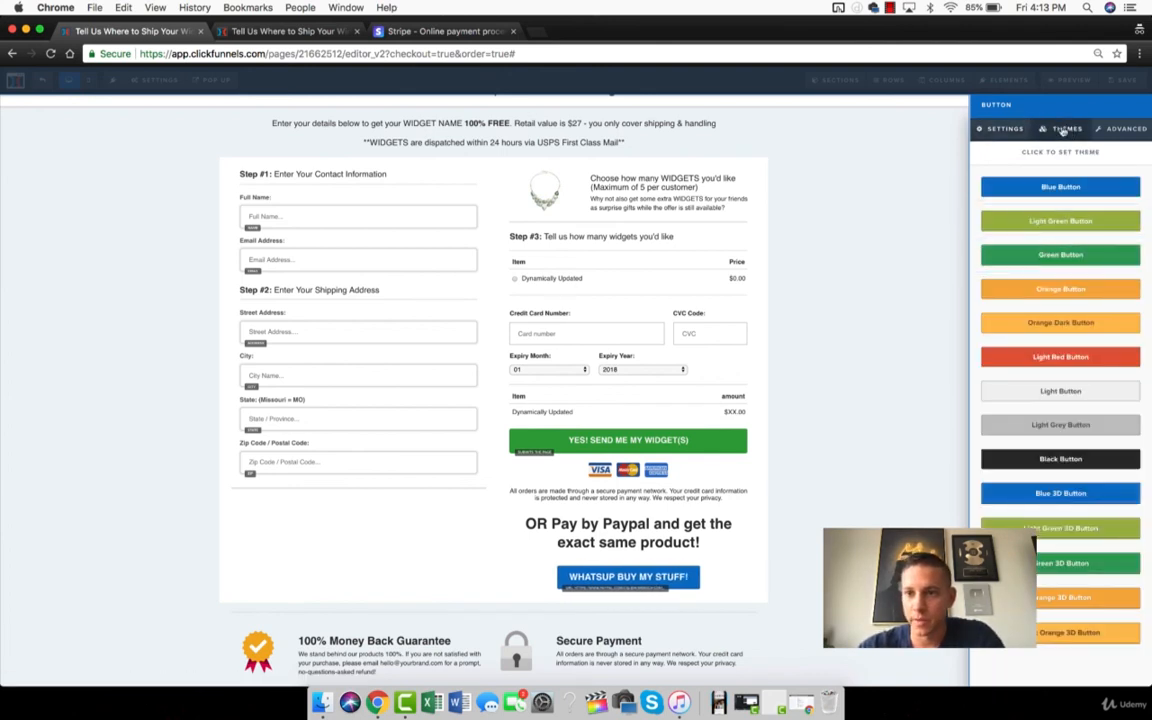
click(1067, 254)
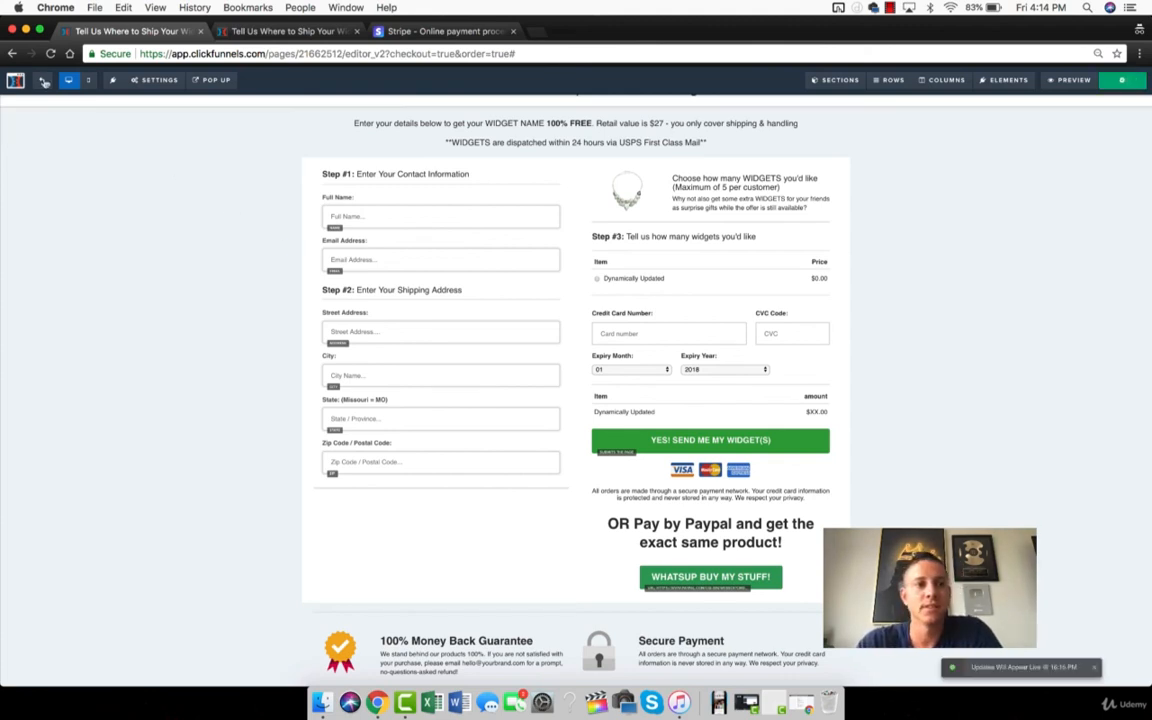
click(38, 80)
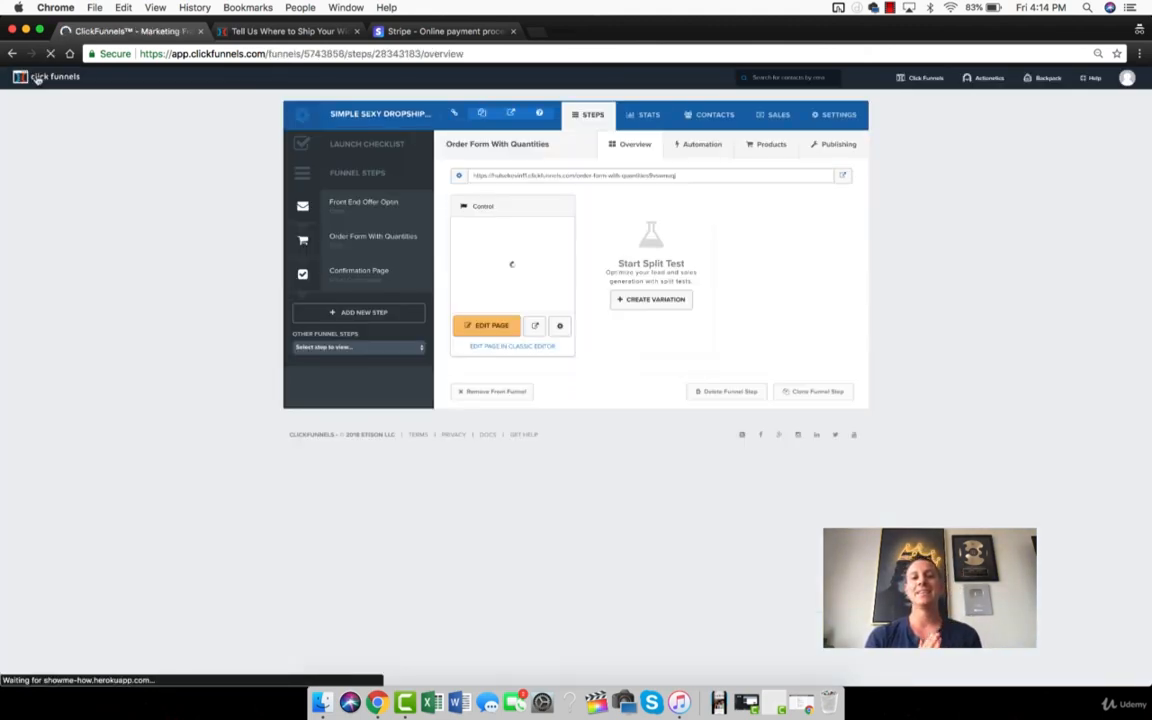